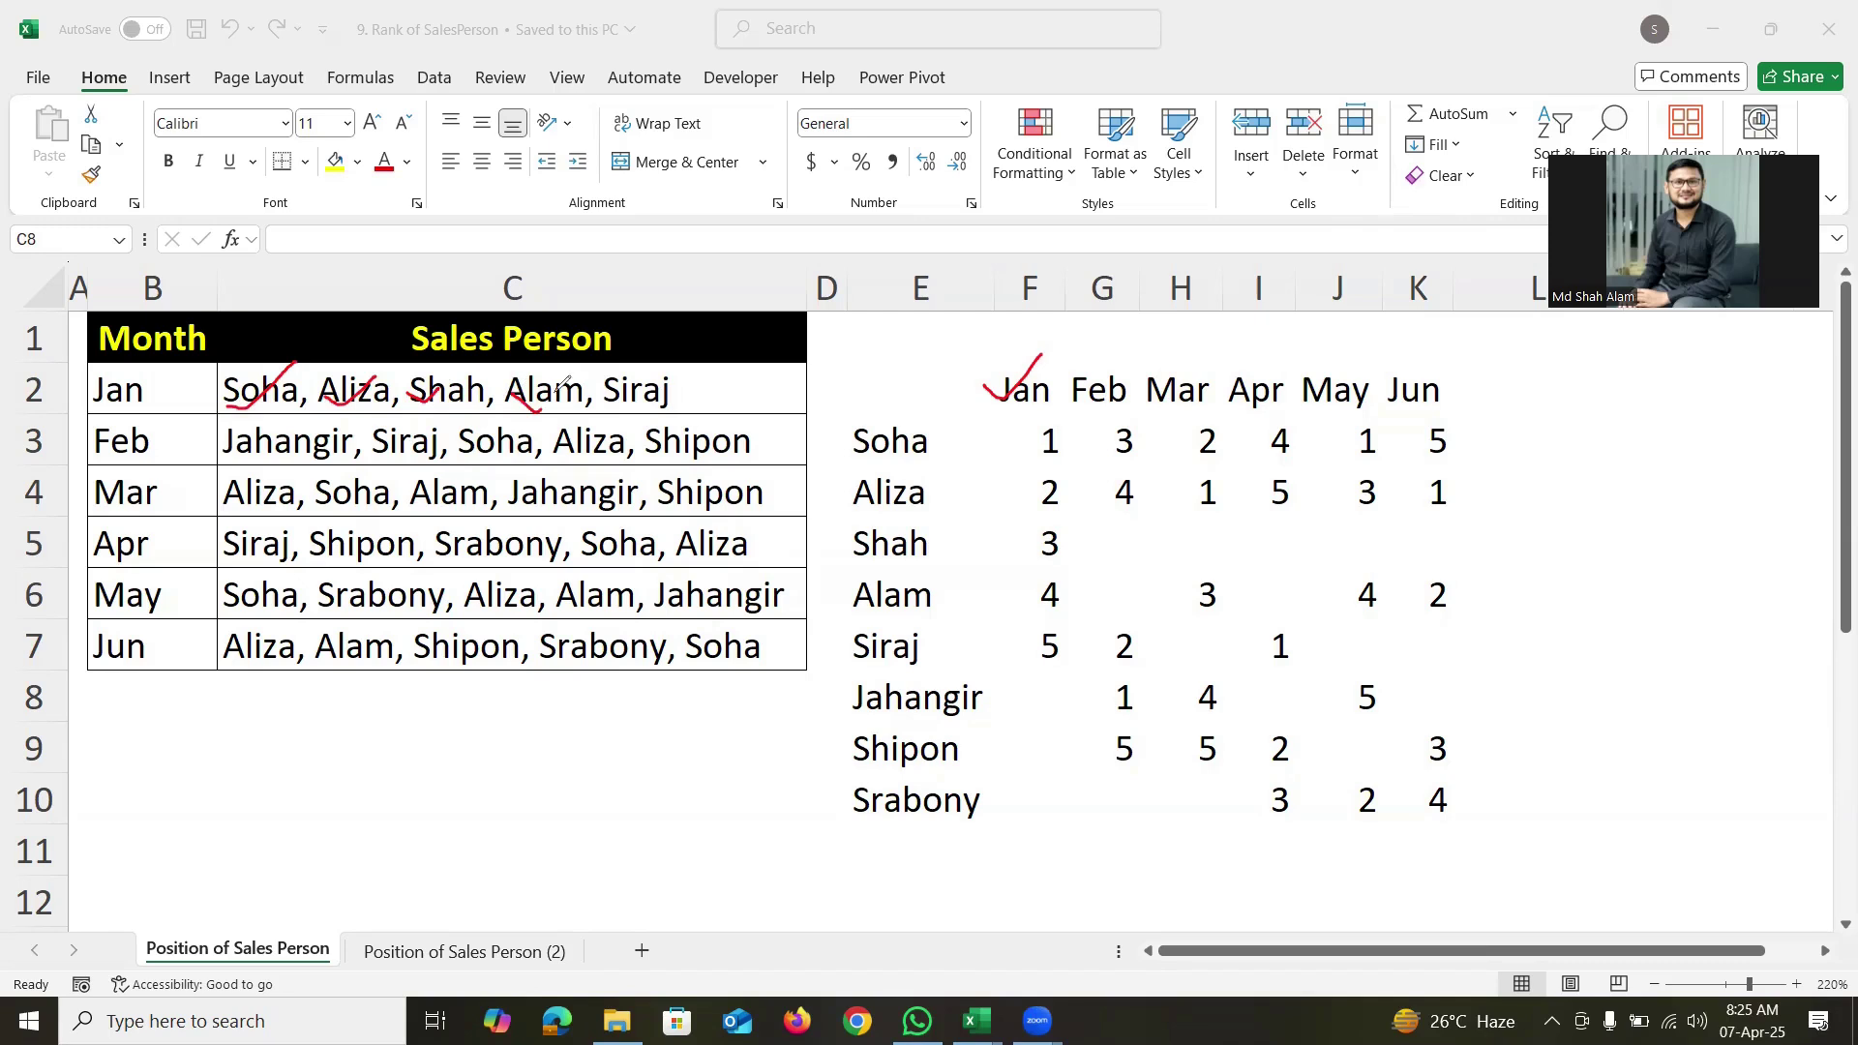
# Examine how each salesperson's place in the monthly lists maps to the rank table, marking matching and blank positions in red.
pyautogui.moveTo(996, 690); pyautogui.dragTo(1012, 813)
pyautogui.moveTo(1053, 373); pyautogui.dragTo(1100, 365)
pyautogui.moveTo(1086, 455); pyautogui.dragTo(1158, 451)
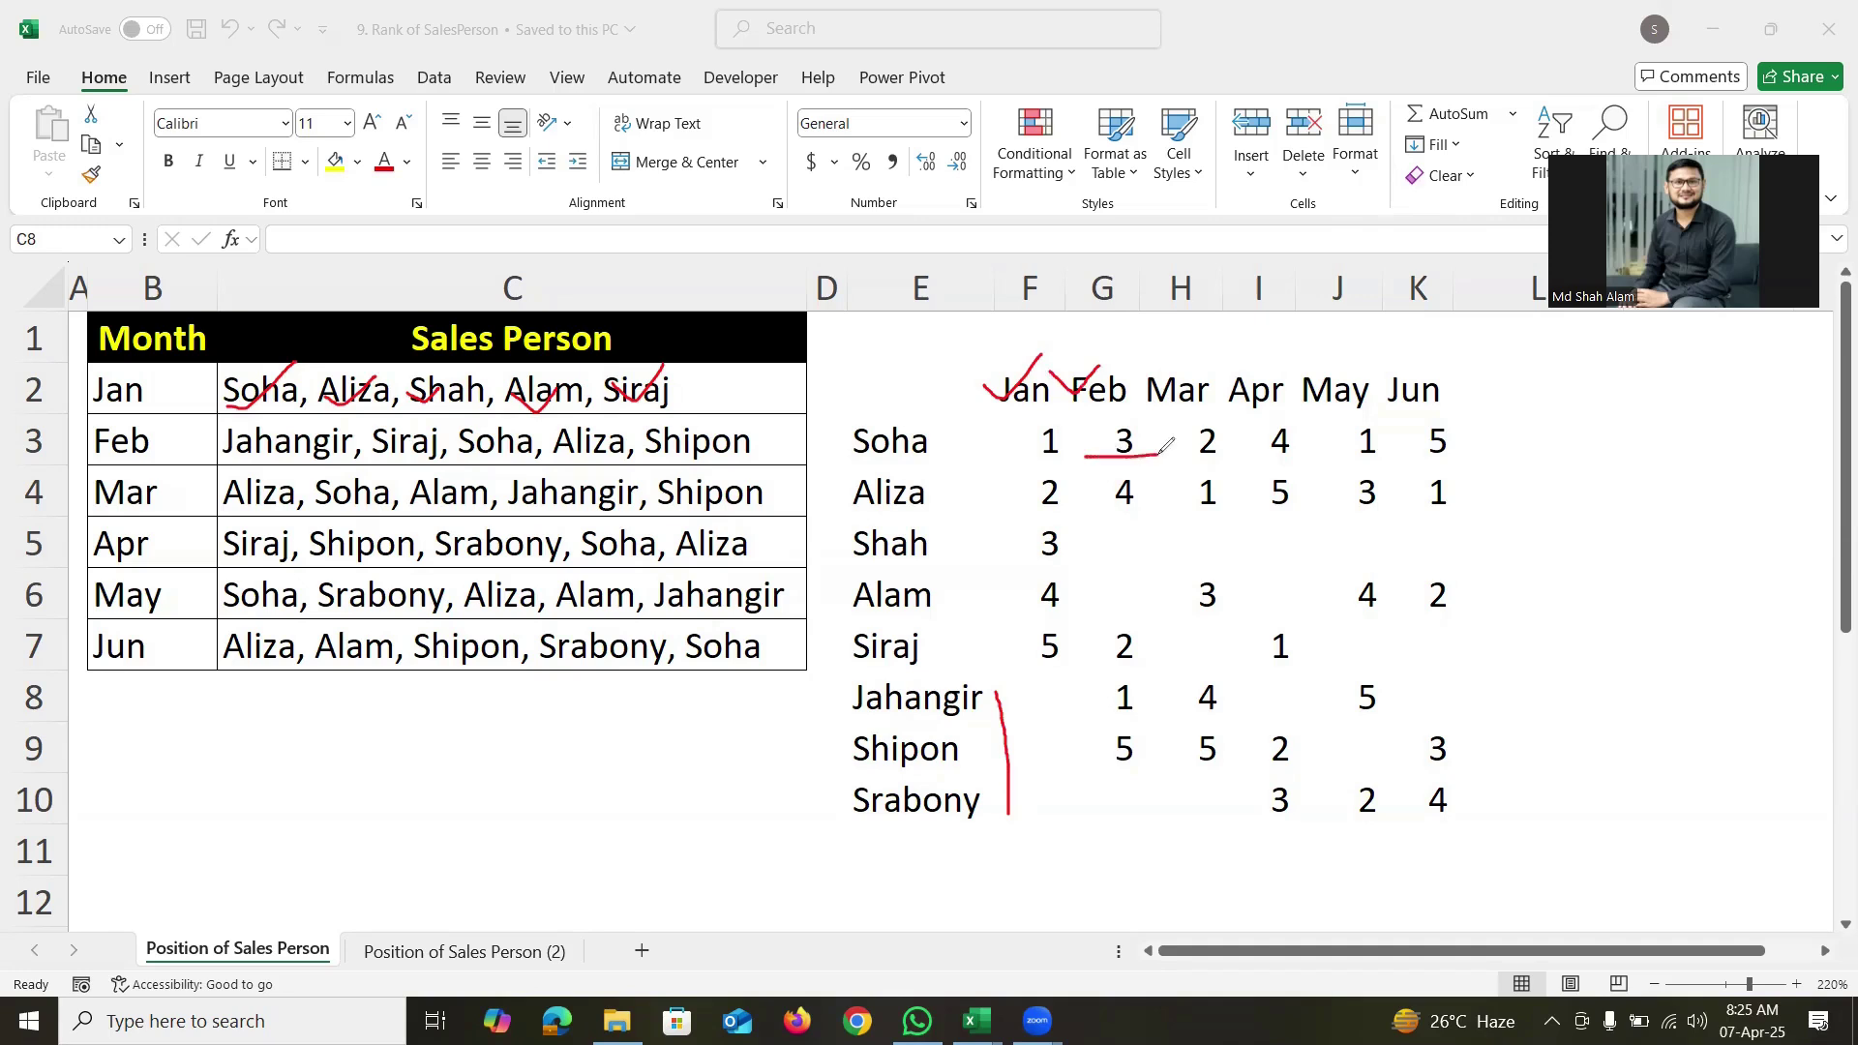
pyautogui.moveTo(505, 422)
pyautogui.mouseDown()
pyautogui.moveTo(450, 457)
pyautogui.moveTo(520, 437)
pyautogui.moveTo(513, 411)
pyautogui.moveTo(589, 455)
pyautogui.moveTo(620, 415)
pyautogui.mouseUp()
pyautogui.moveTo(1110, 530); pyautogui.dragTo(1126, 597)
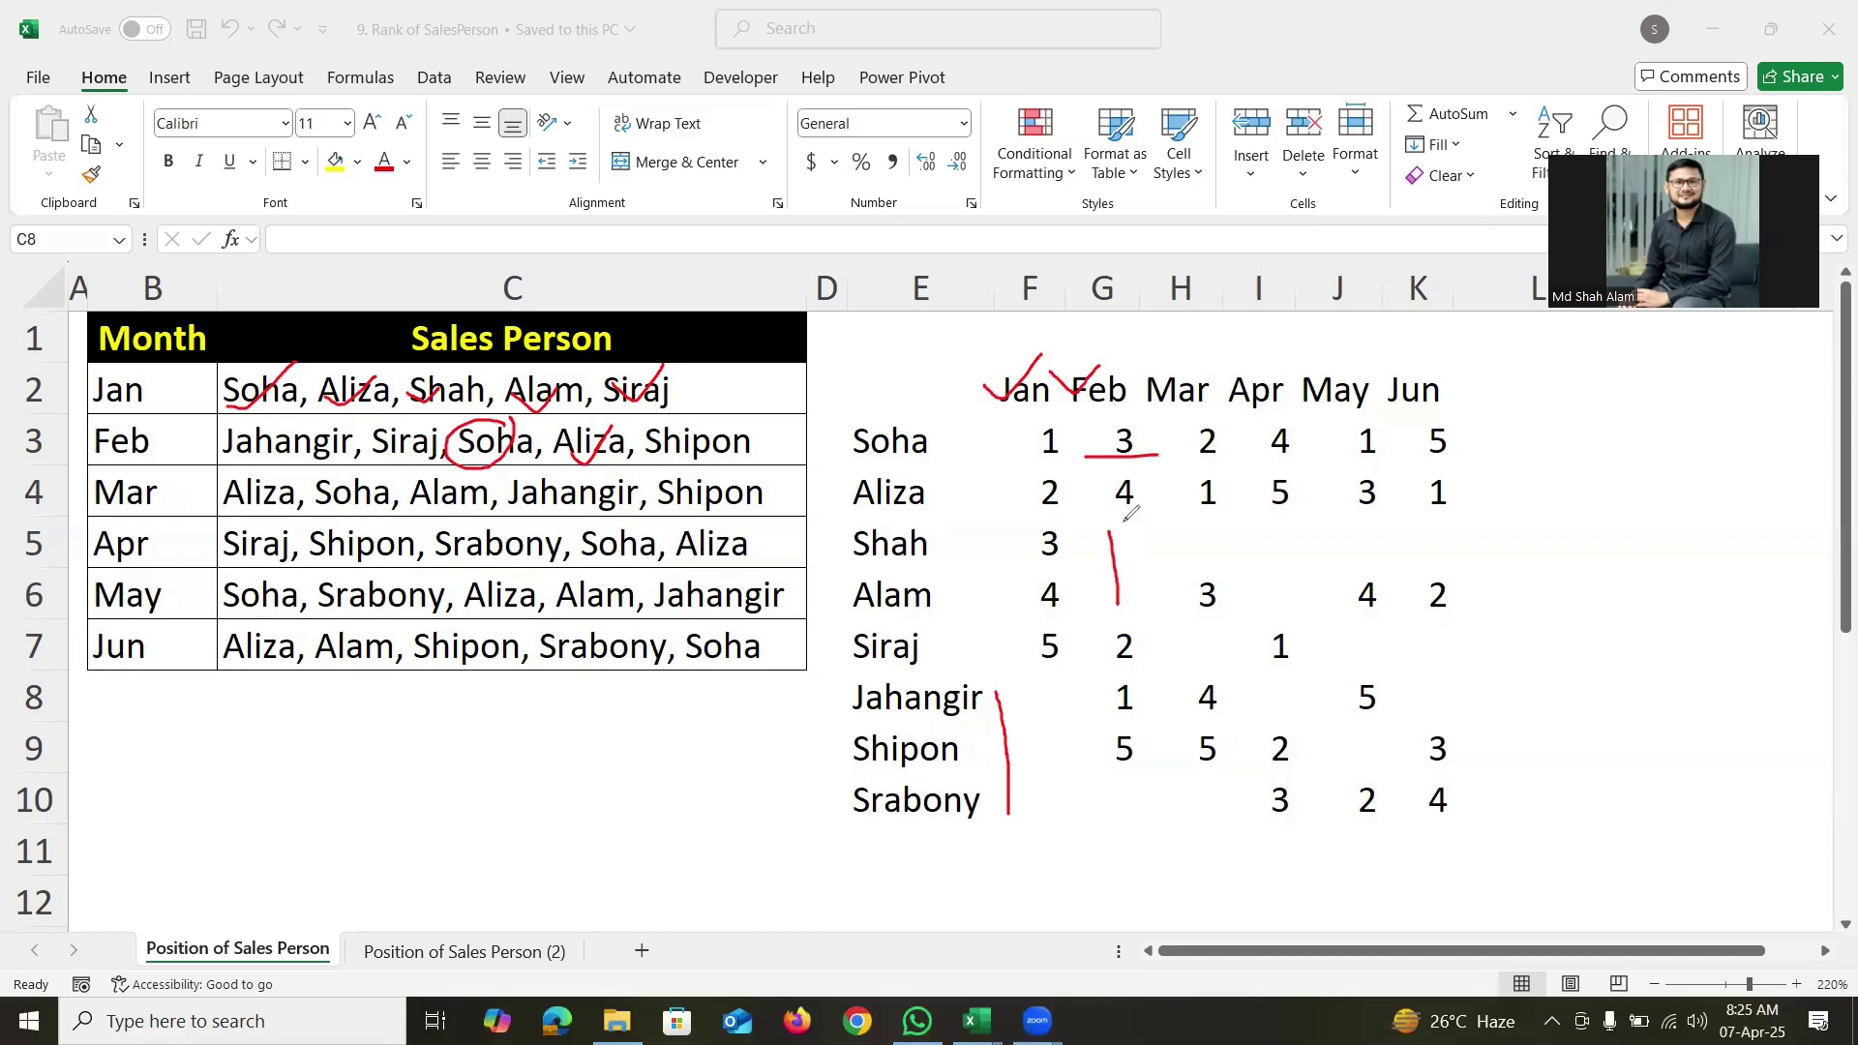
pyautogui.moveTo(1085, 641); pyautogui.dragTo(1143, 630)
pyautogui.moveTo(1097, 695); pyautogui.dragTo(1144, 678)
pyautogui.moveTo(1090, 741); pyautogui.dragTo(1164, 727)
pyautogui.moveTo(1082, 786); pyautogui.dragTo(1138, 769)
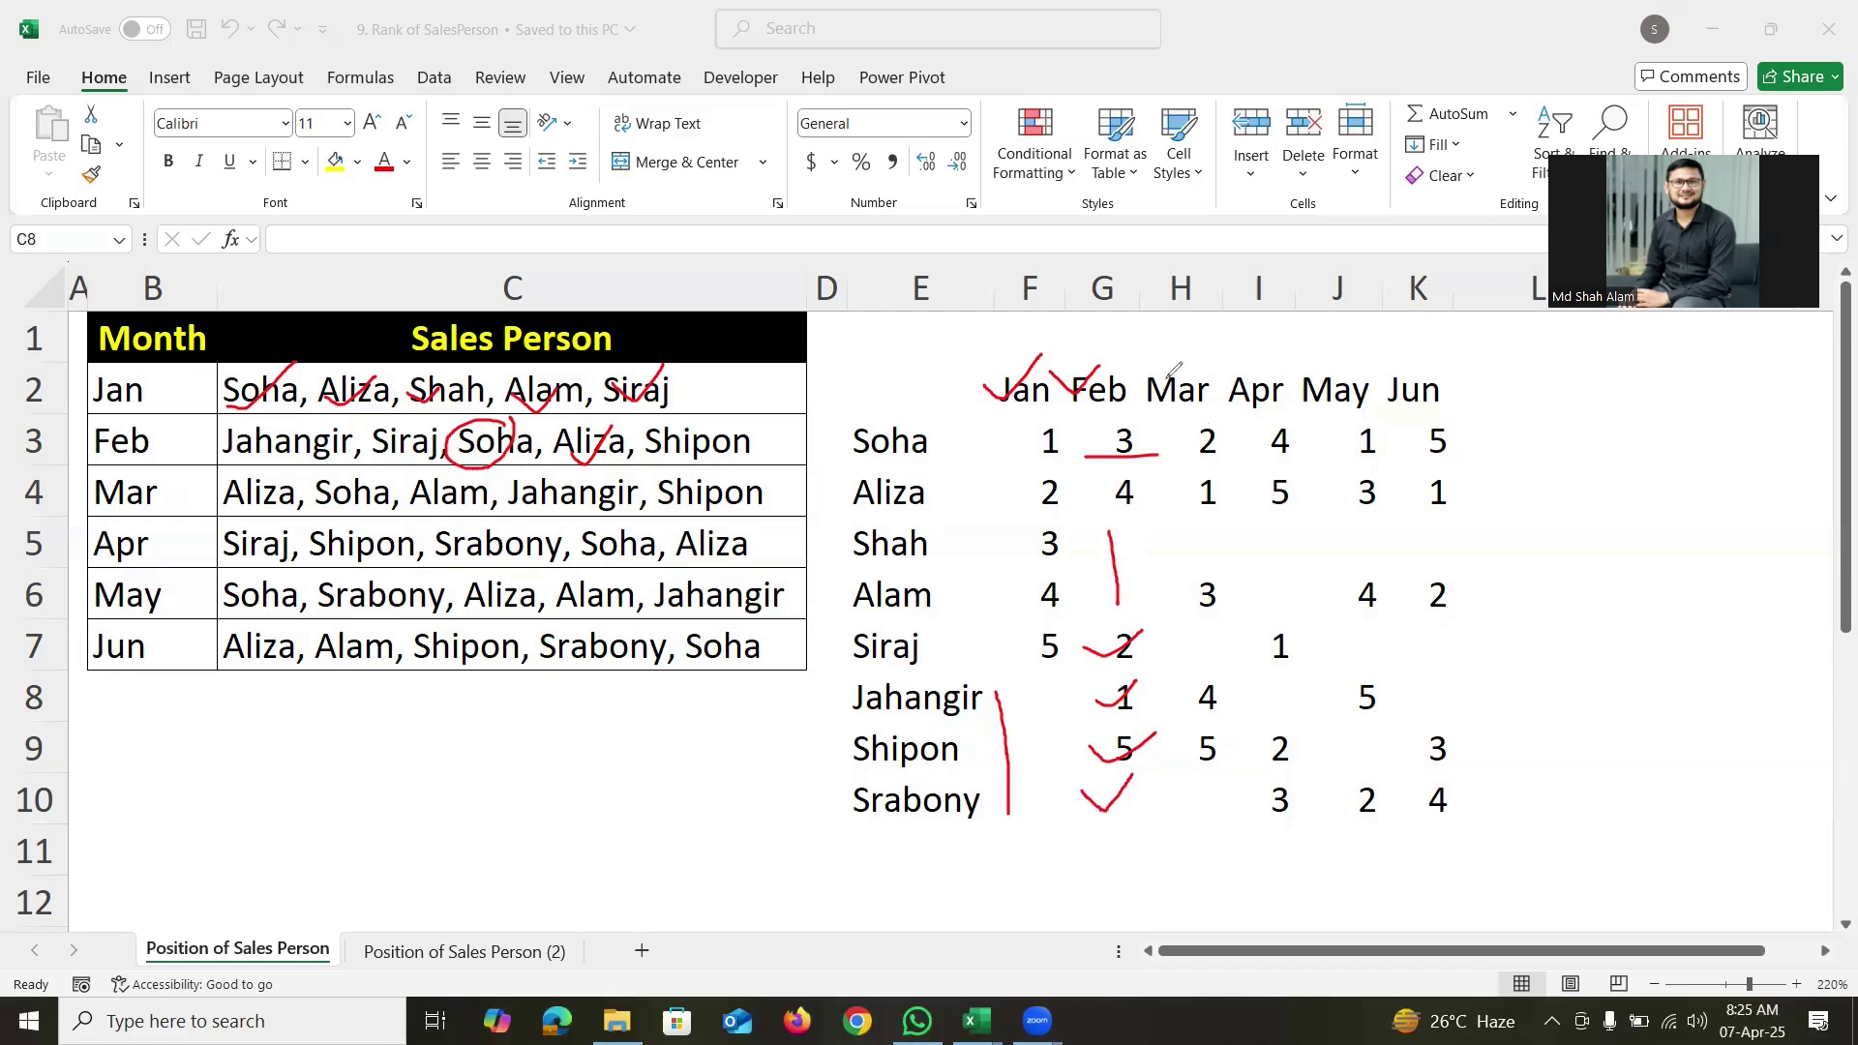
pyautogui.moveTo(1160, 365)
pyautogui.mouseDown()
pyautogui.moveTo(1207, 337)
pyautogui.moveTo(1412, 345)
pyautogui.mouseUp()
# Switch to the sheet Position of Sales Person (2) and mark the Sales Person lists from Jan to Jun, clearing the marks again.
pyautogui.click(464, 951)
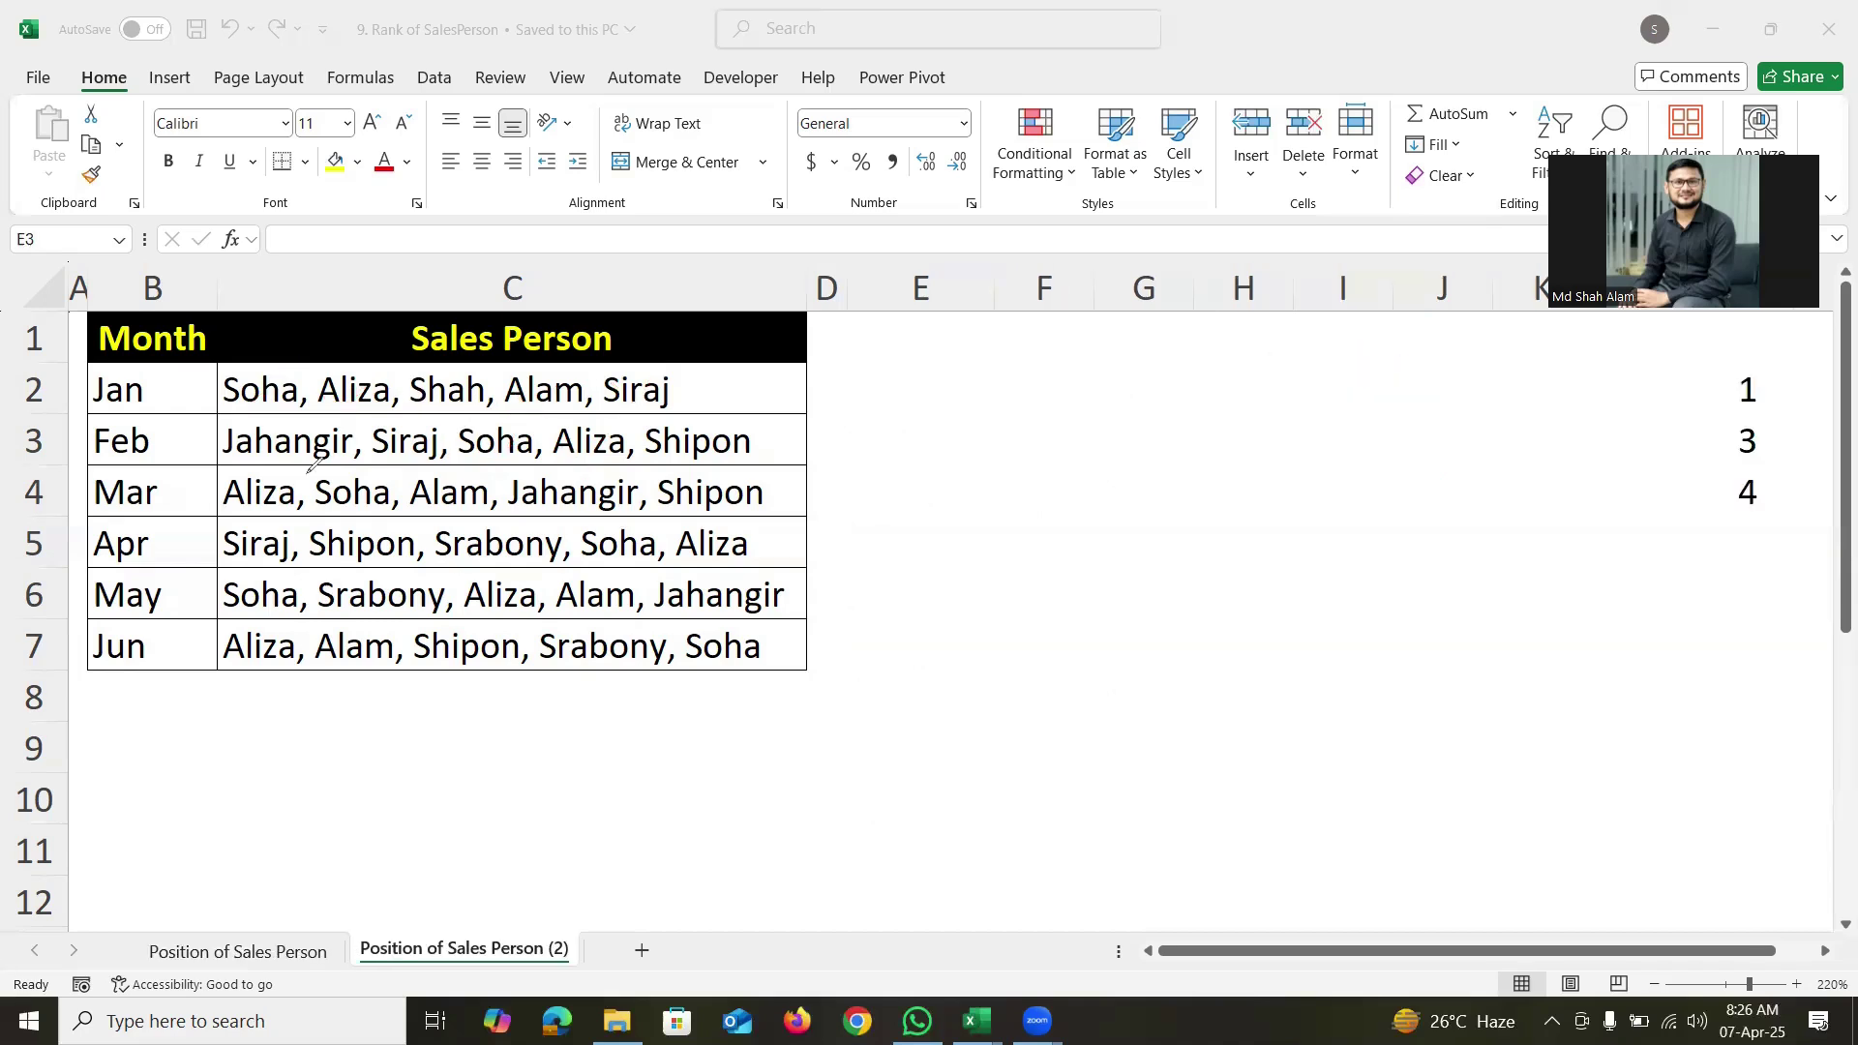
pyautogui.click(756, 384)
pyautogui.moveTo(757, 384); pyautogui.dragTo(774, 649)
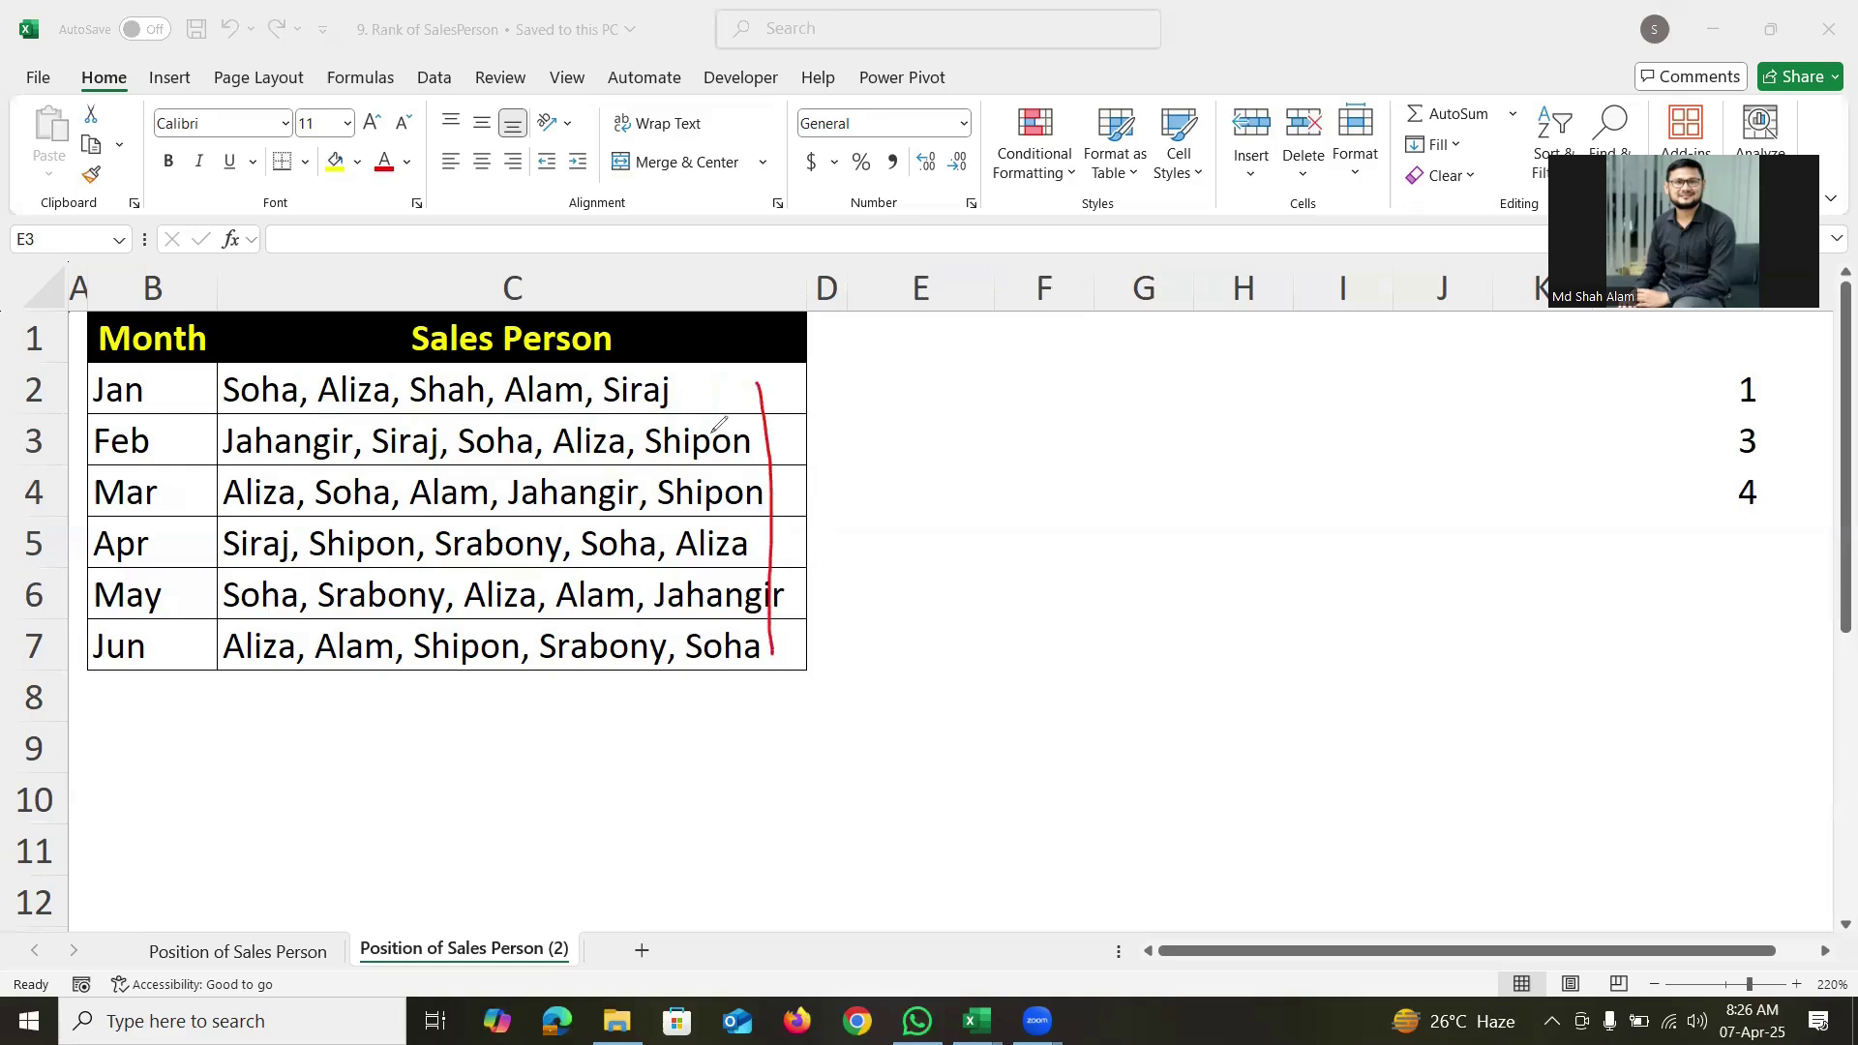
pyautogui.moveTo(726, 371)
pyautogui.mouseDown()
pyautogui.moveTo(650, 418)
pyautogui.moveTo(721, 489)
pyautogui.mouseUp()
pyautogui.press('Escape')
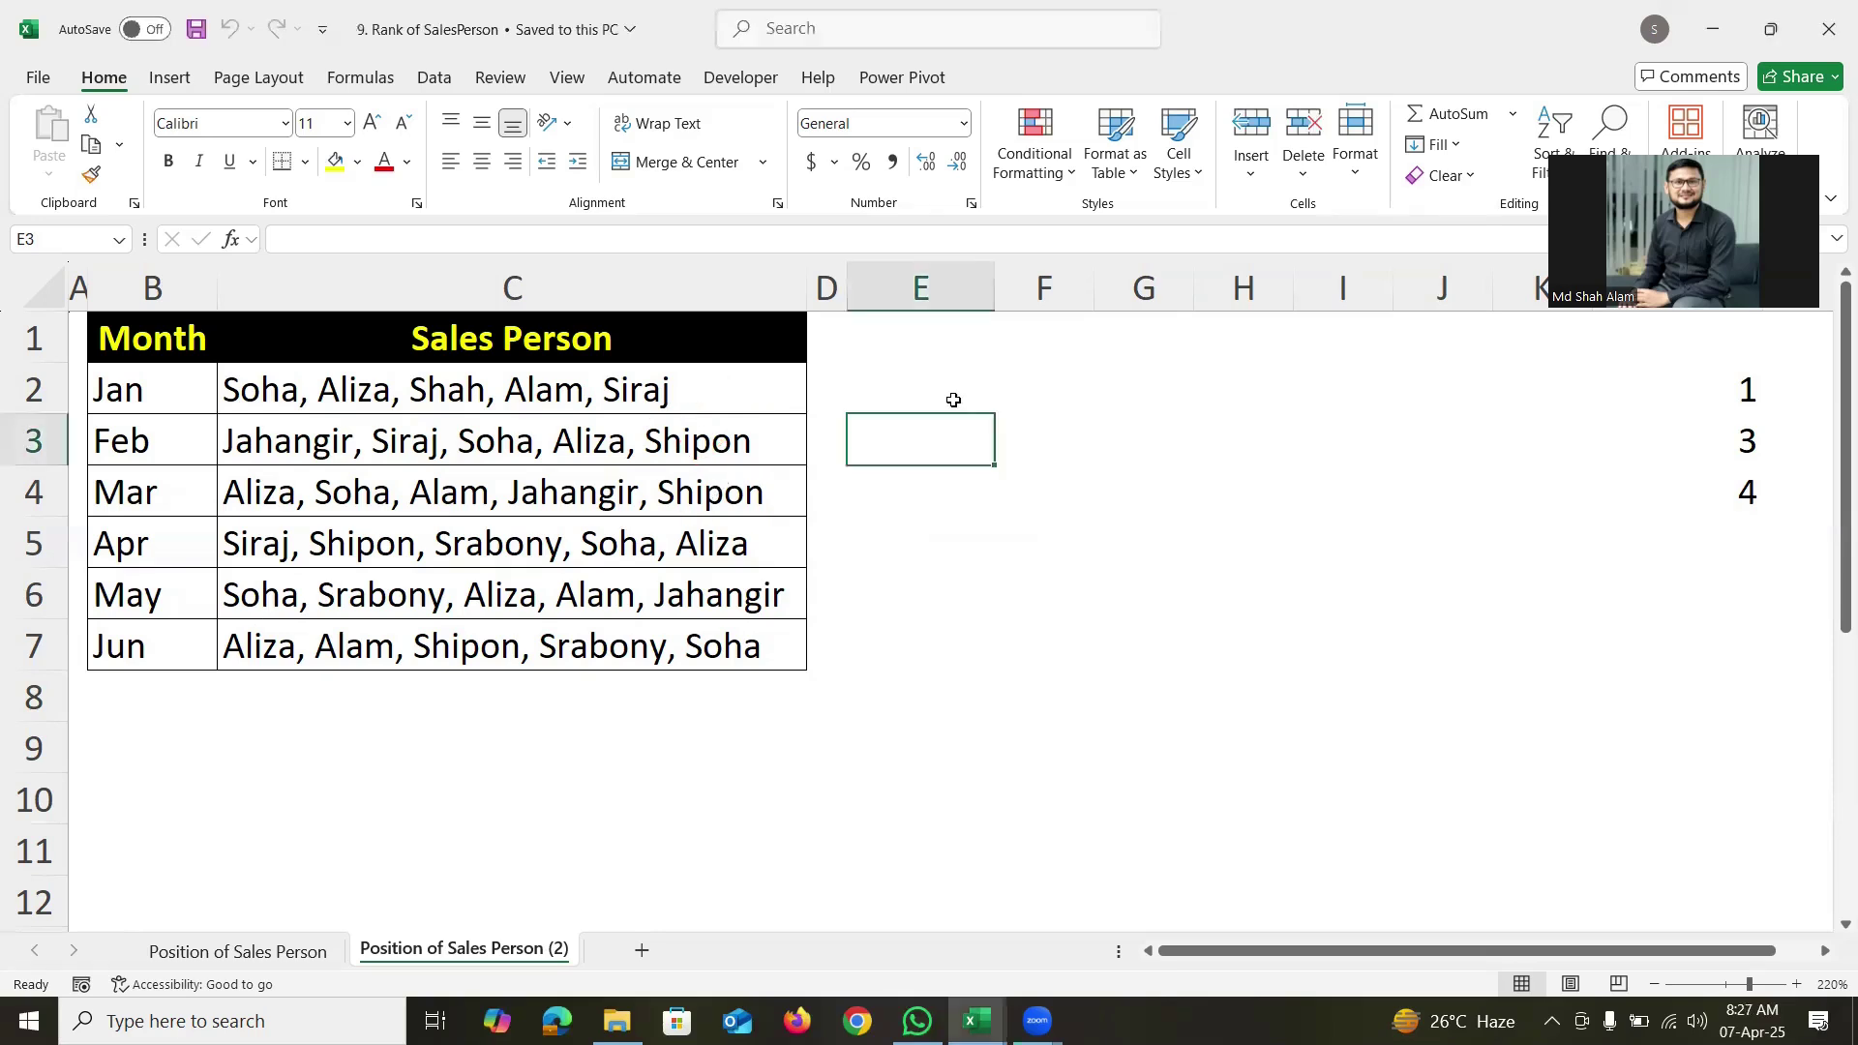
# In E2, join all the Sales Person lists into one text with =TEXTJOIN(", ",,C2:C7).
pyautogui.click(937, 387)
pyautogui.write('=textjo')
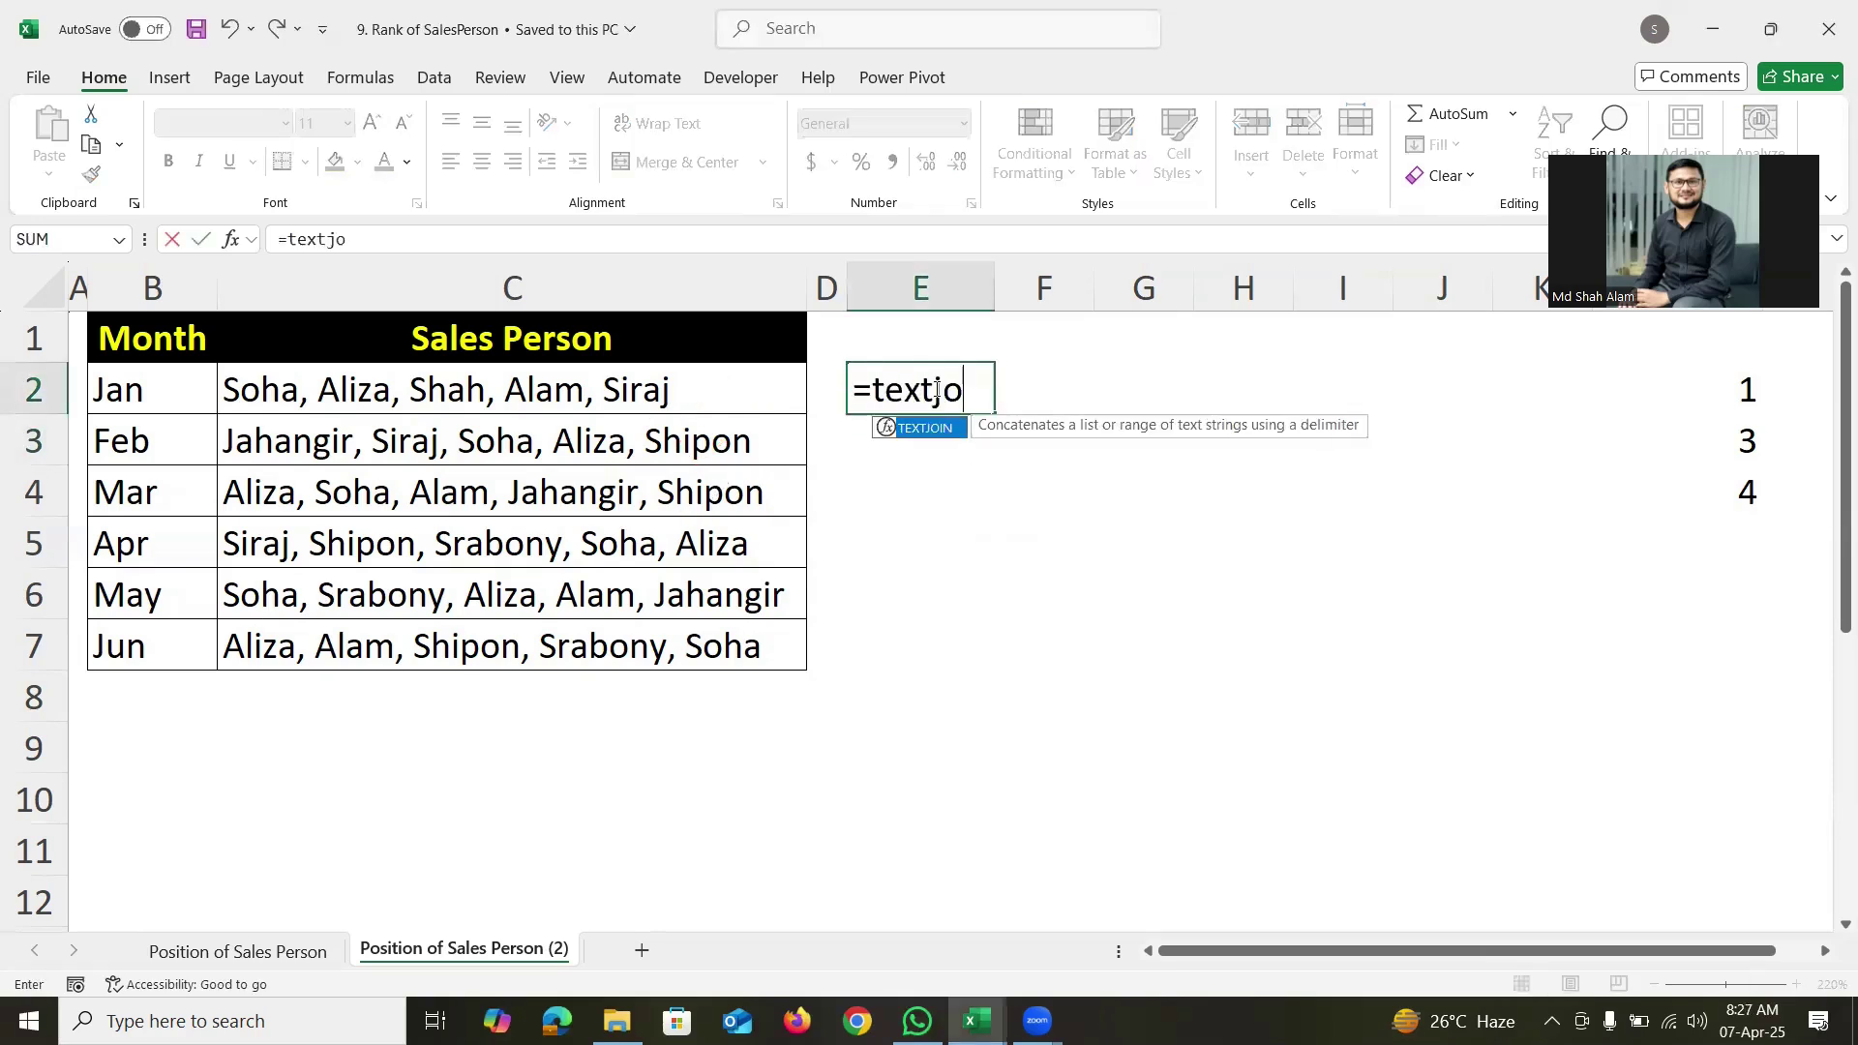
pyautogui.press('Tab')
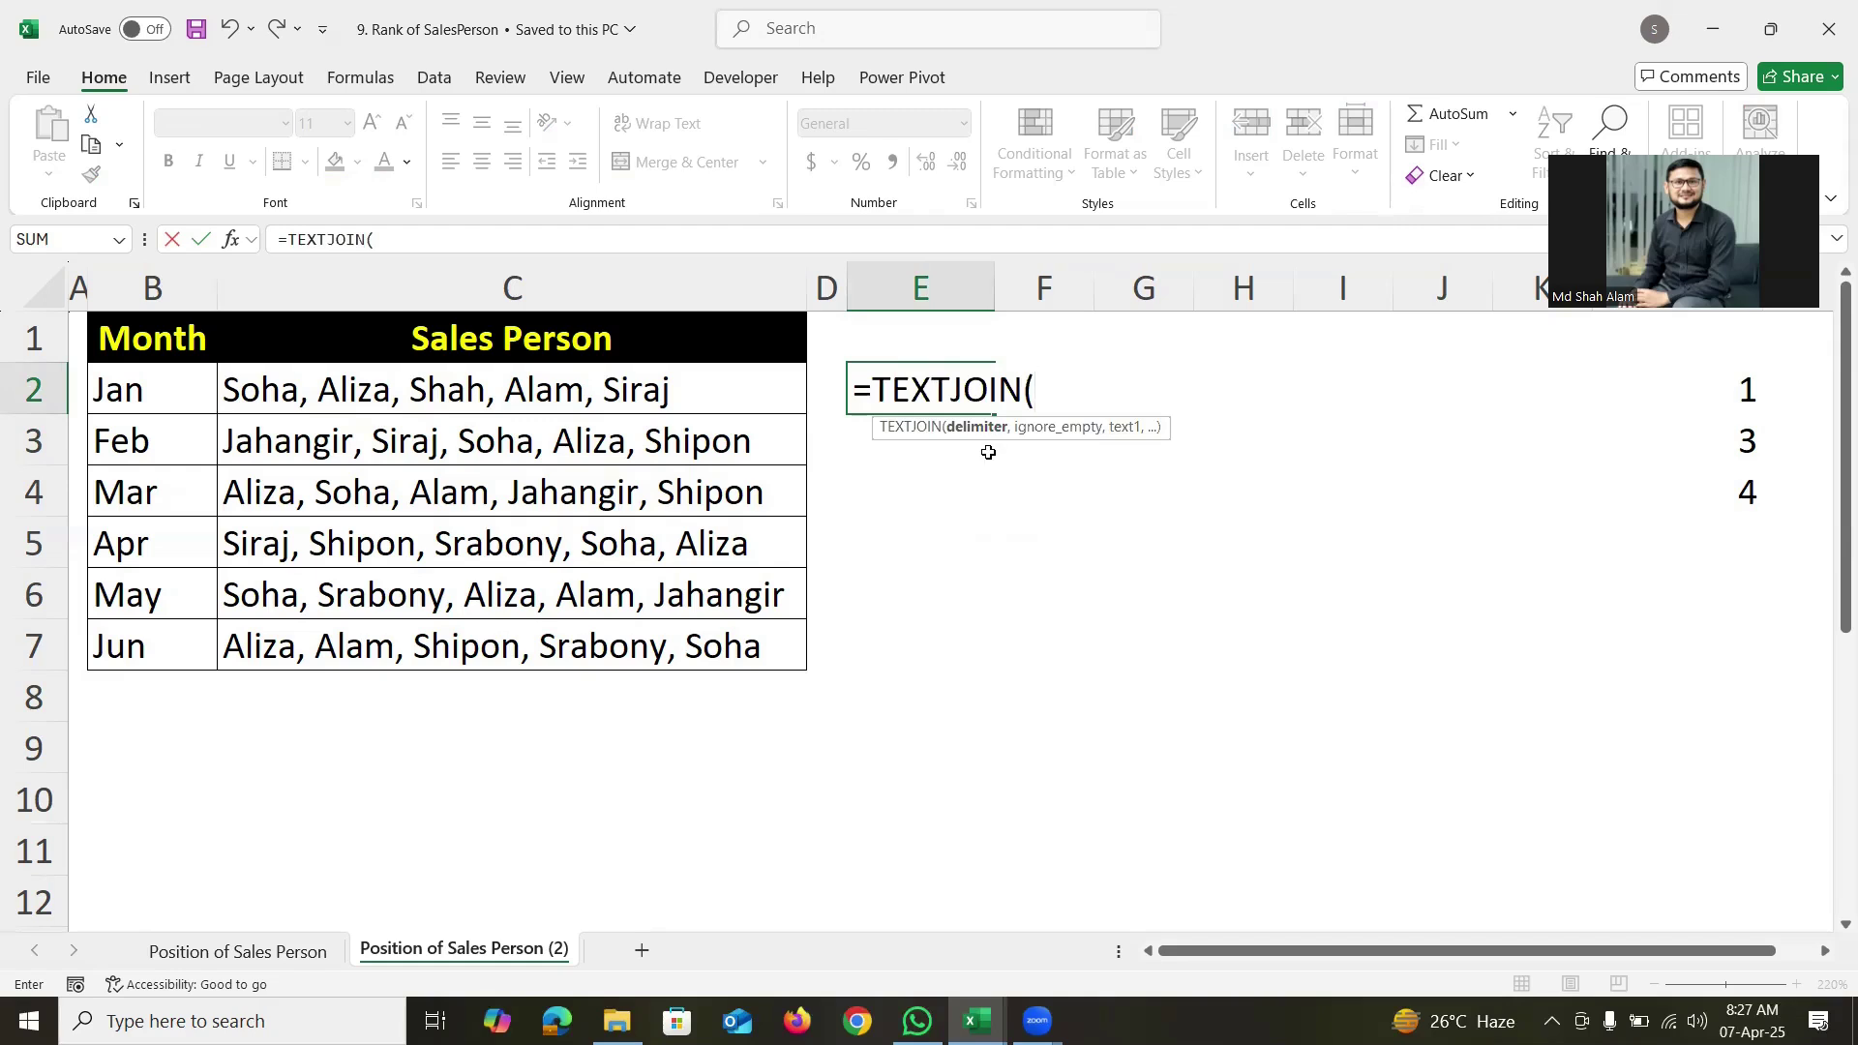
pyautogui.write('", ",')
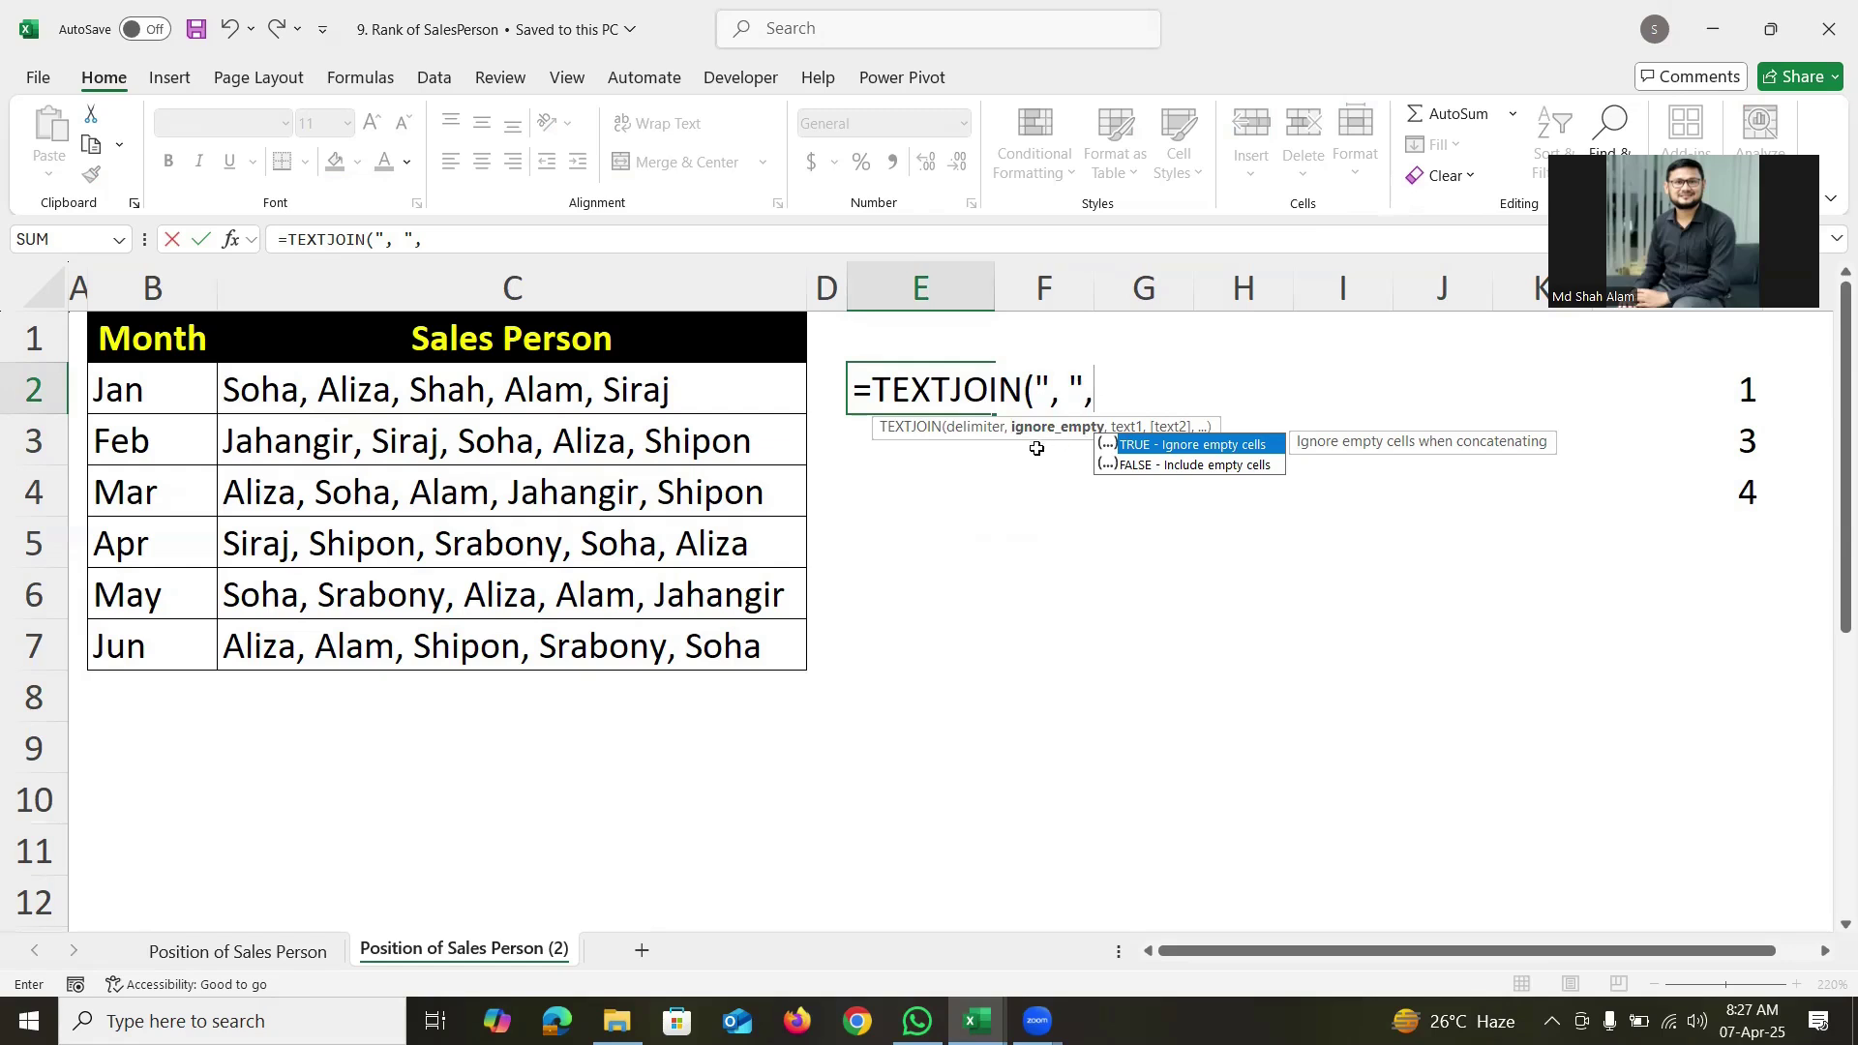
pyautogui.write(',')
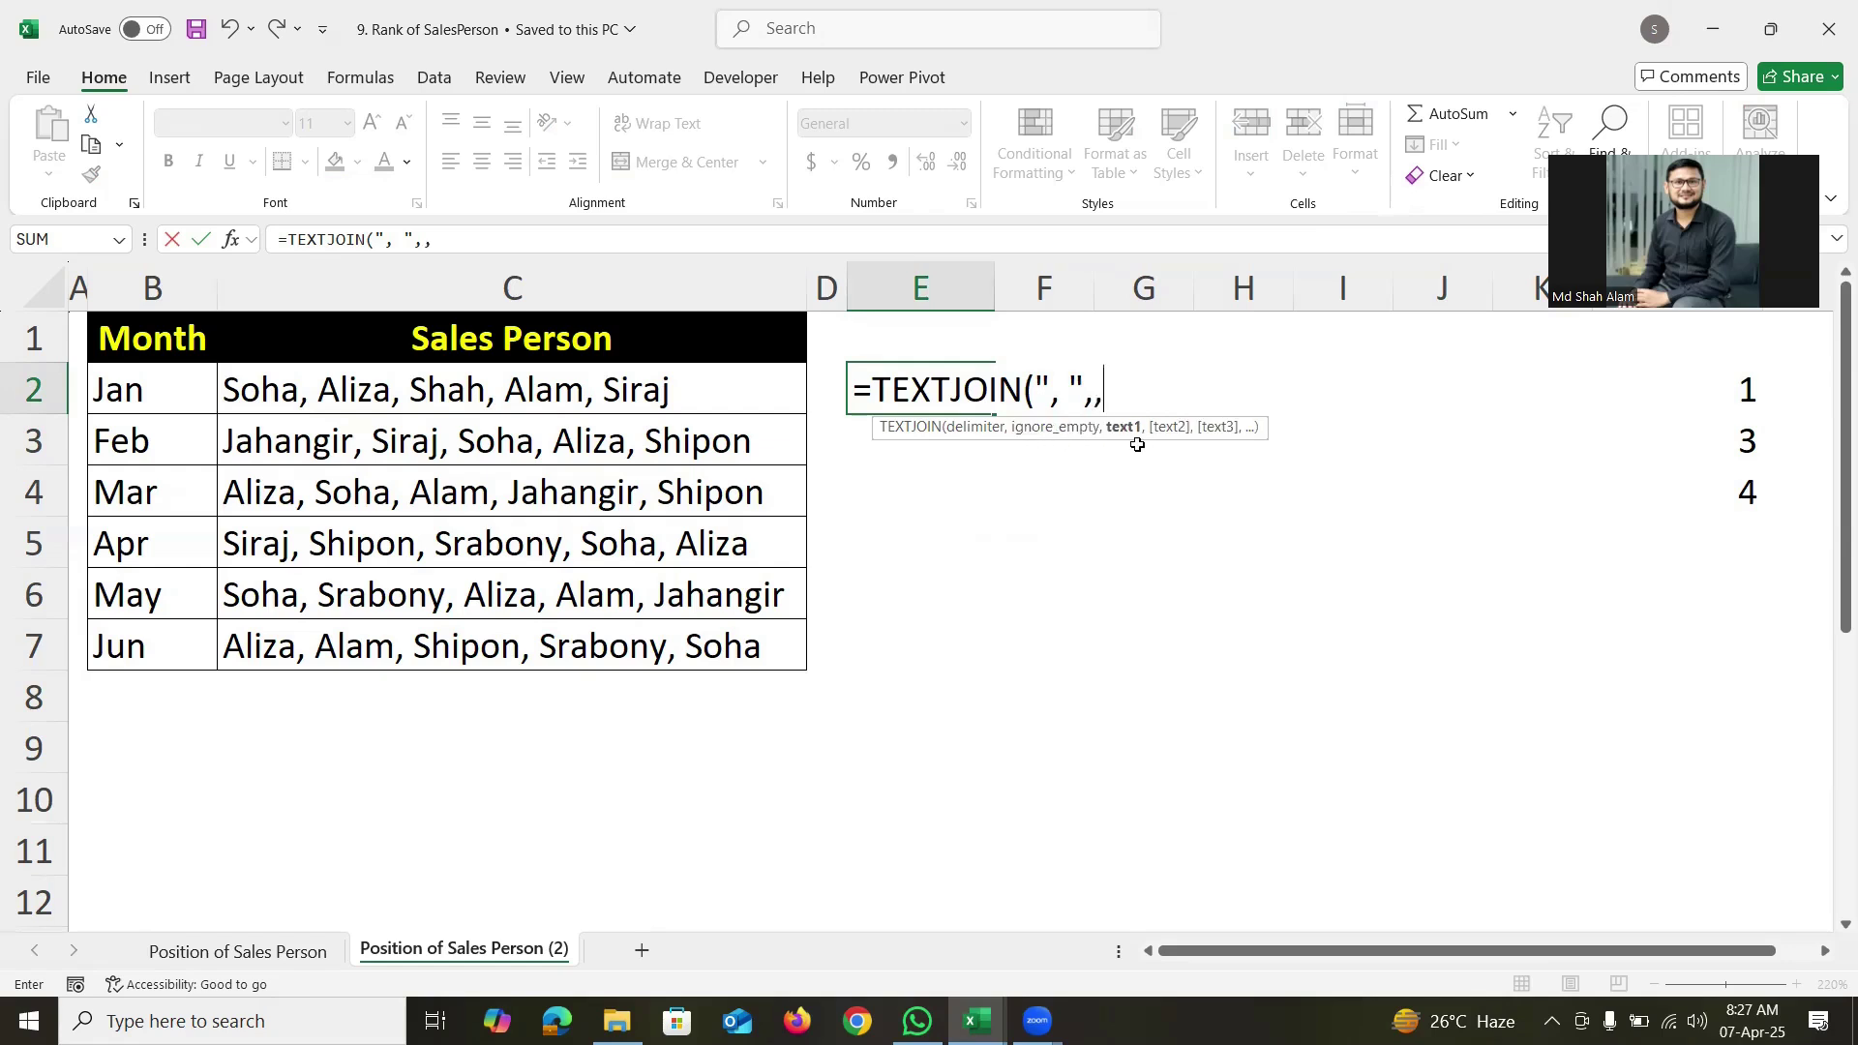
pyautogui.moveTo(720, 404); pyautogui.dragTo(675, 646)
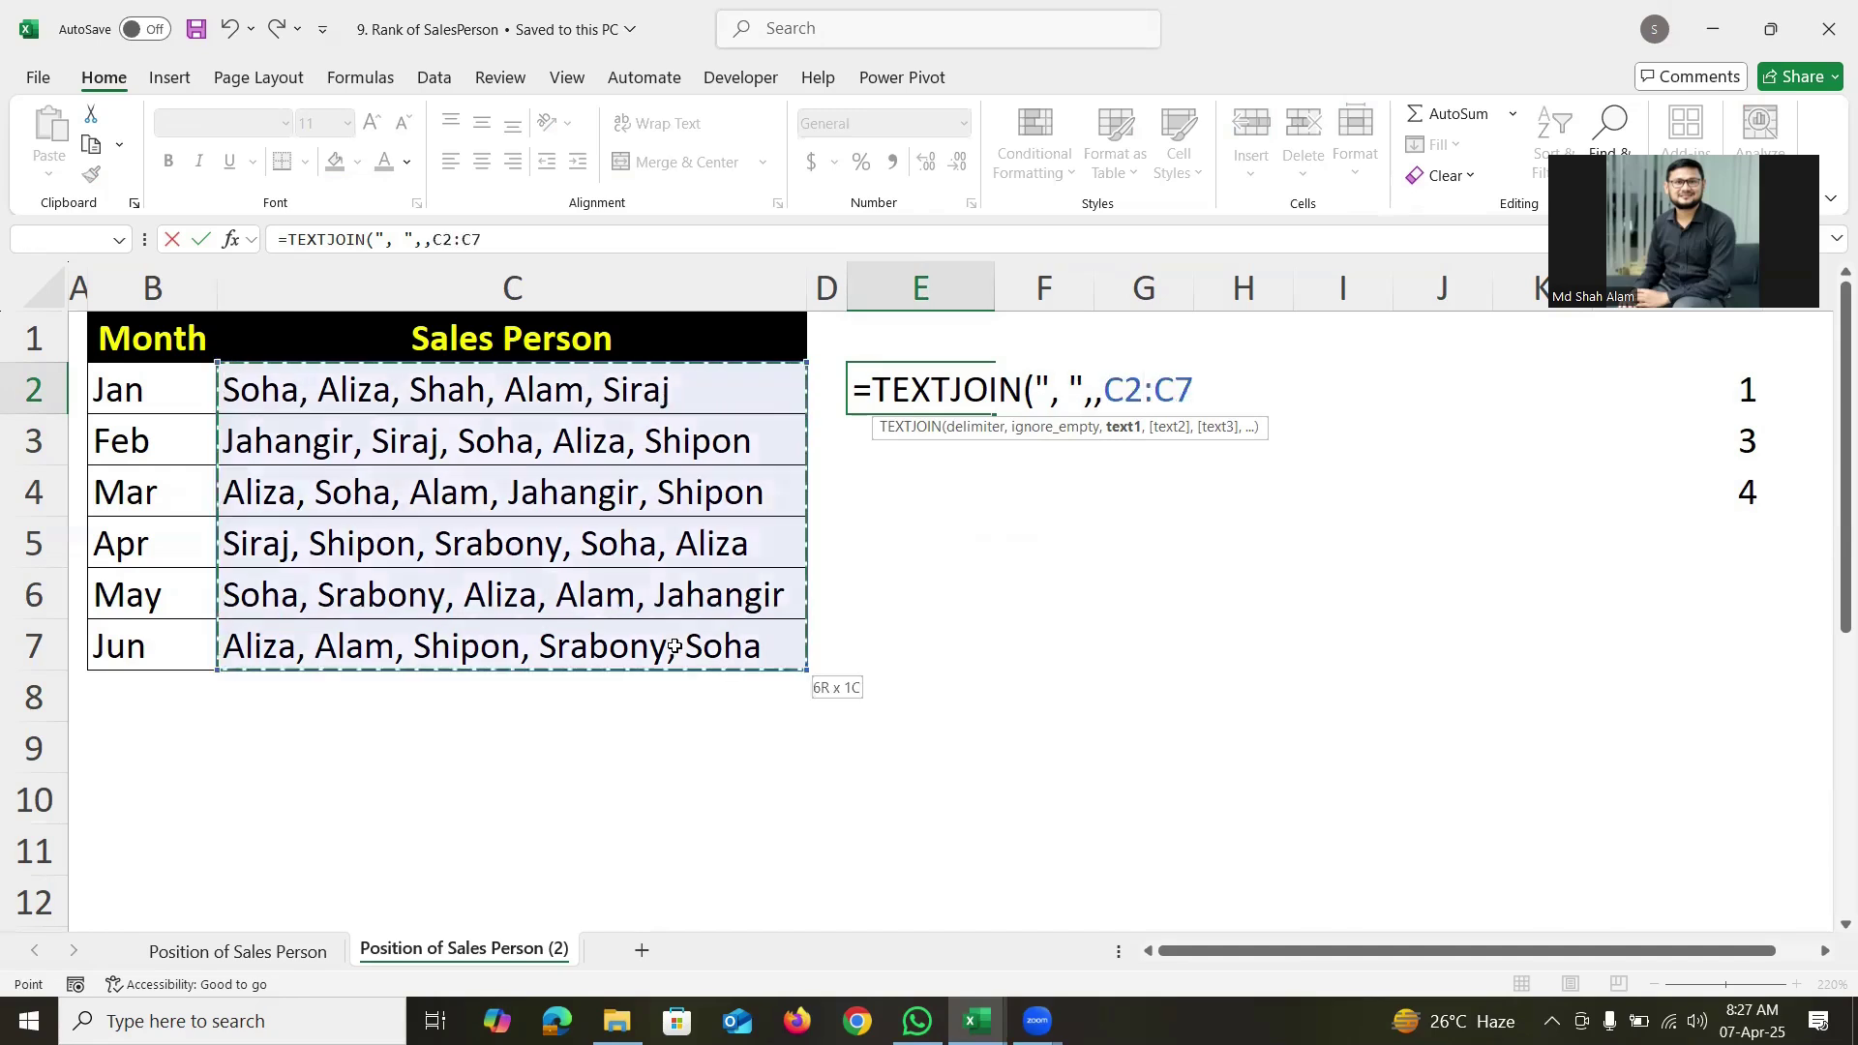
pyautogui.write(')')
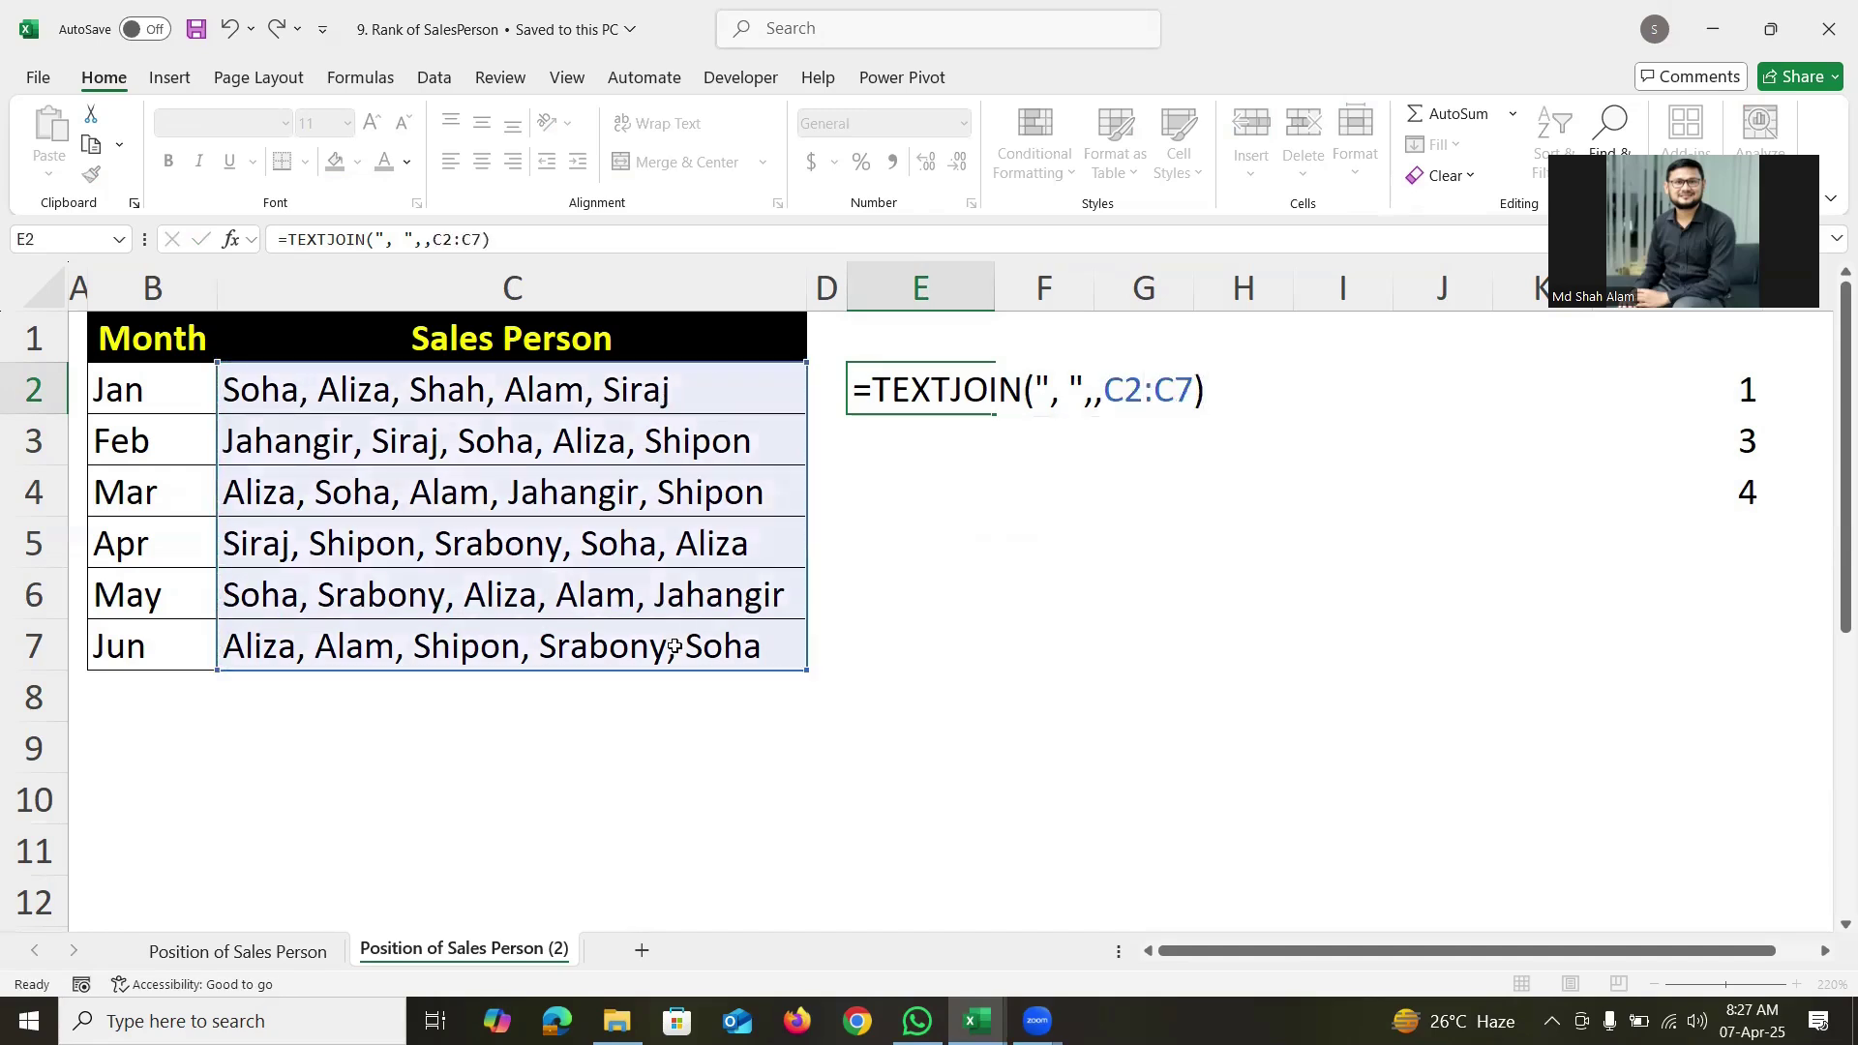
pyautogui.press('Return')
# Wrap the TEXTJOIN formula in E2 in TEXTSPLIT with ", " as the row delimiter, leaving the column delimiter empty.
pyautogui.click(883, 389)
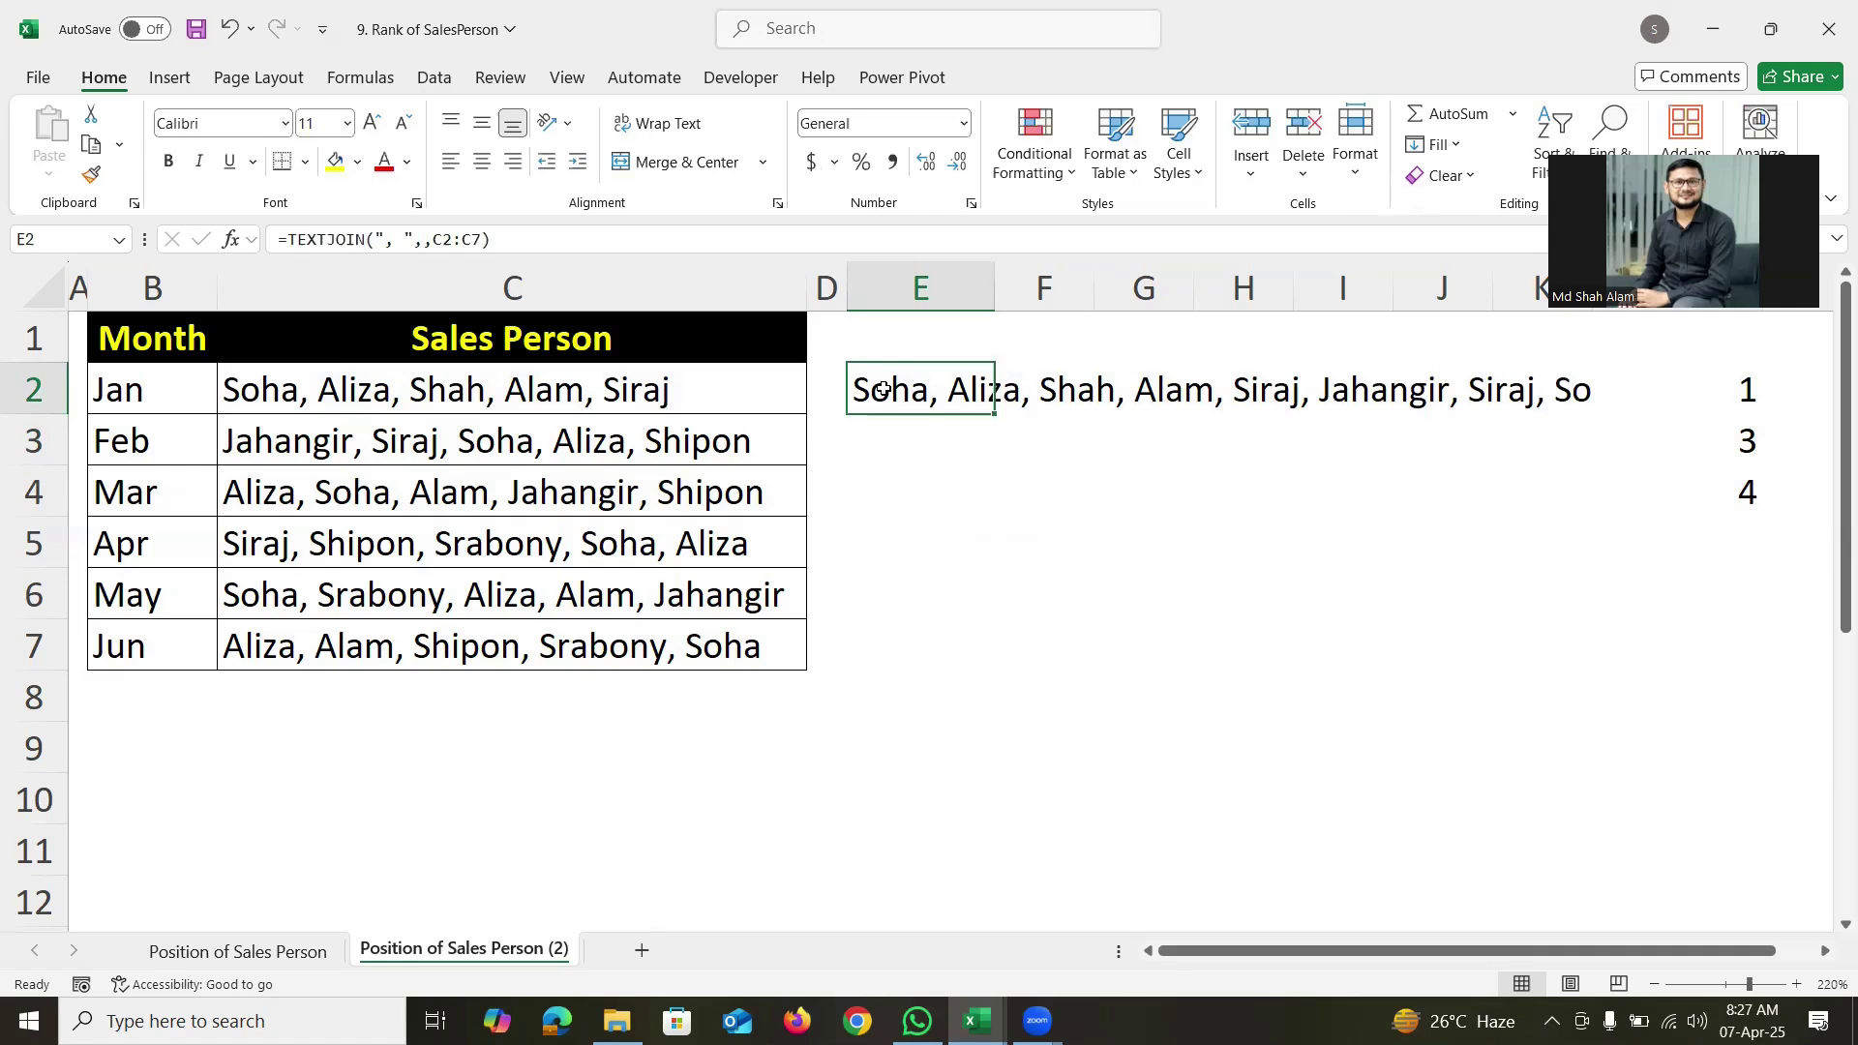
pyautogui.doubleClick(883, 389)
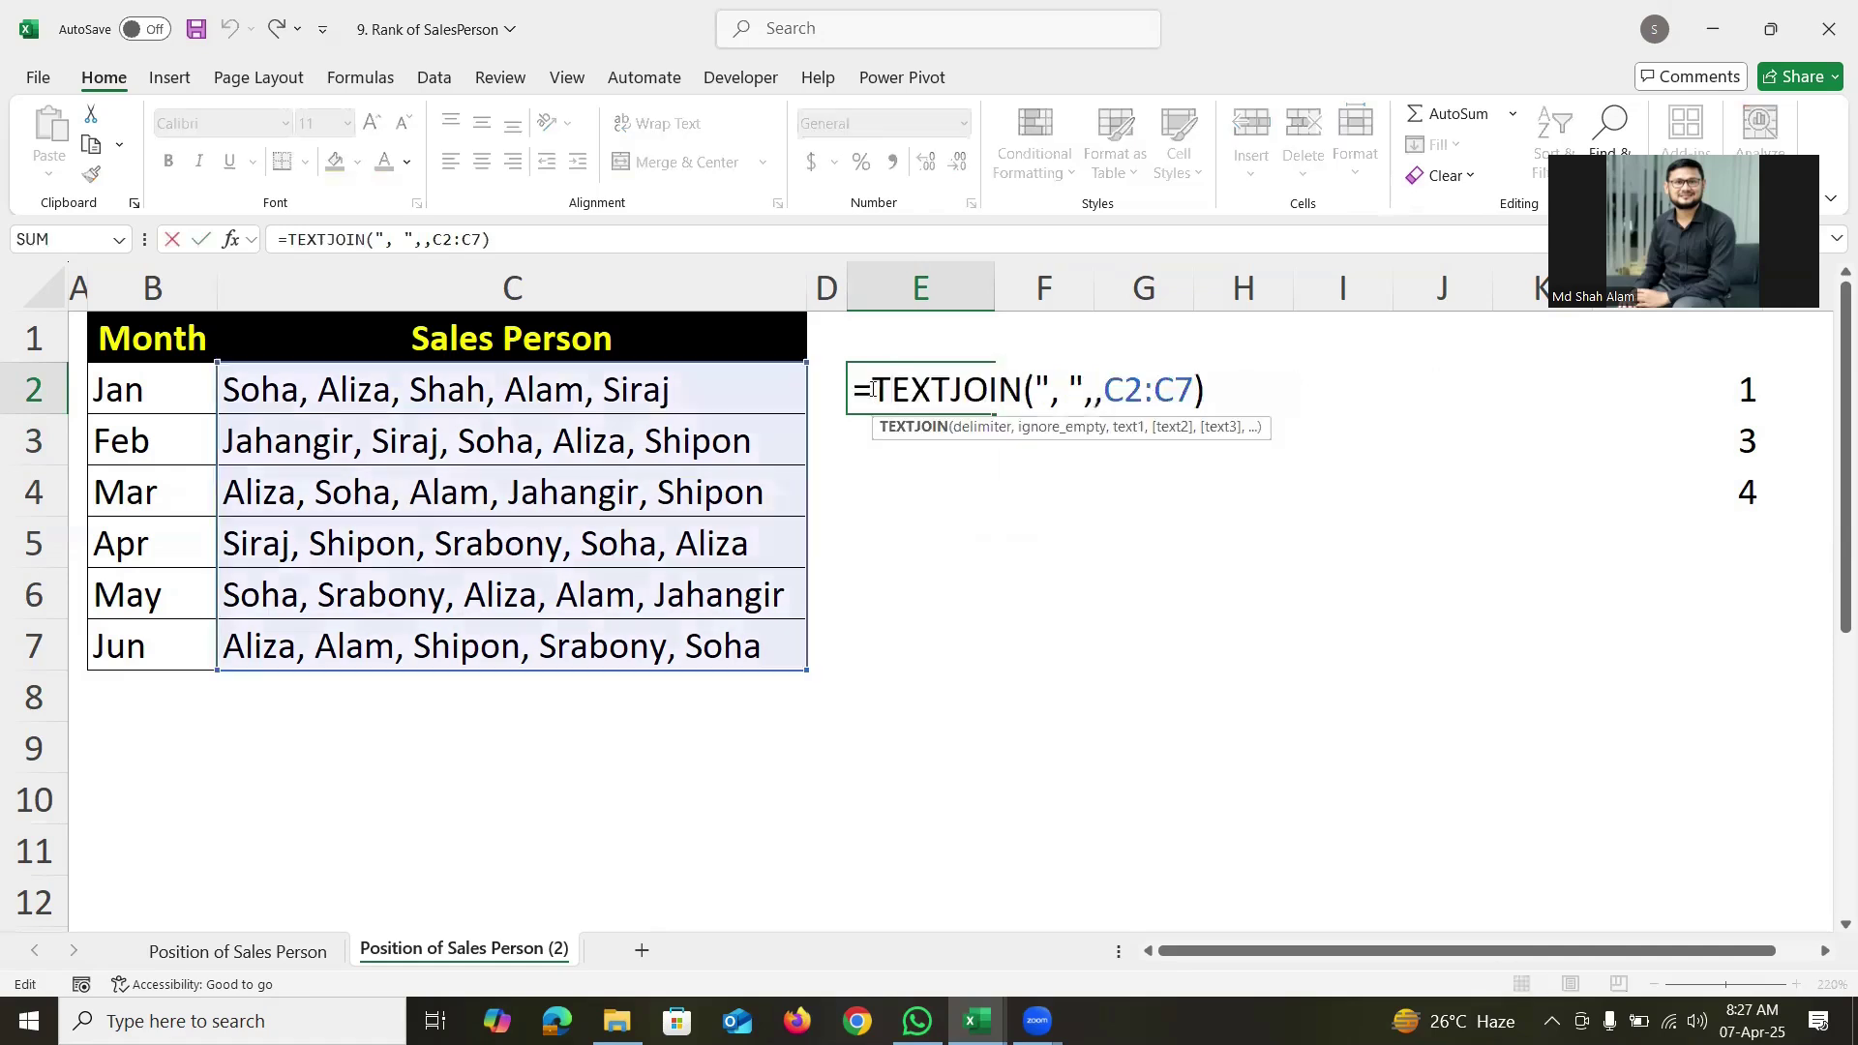
pyautogui.write('texts')
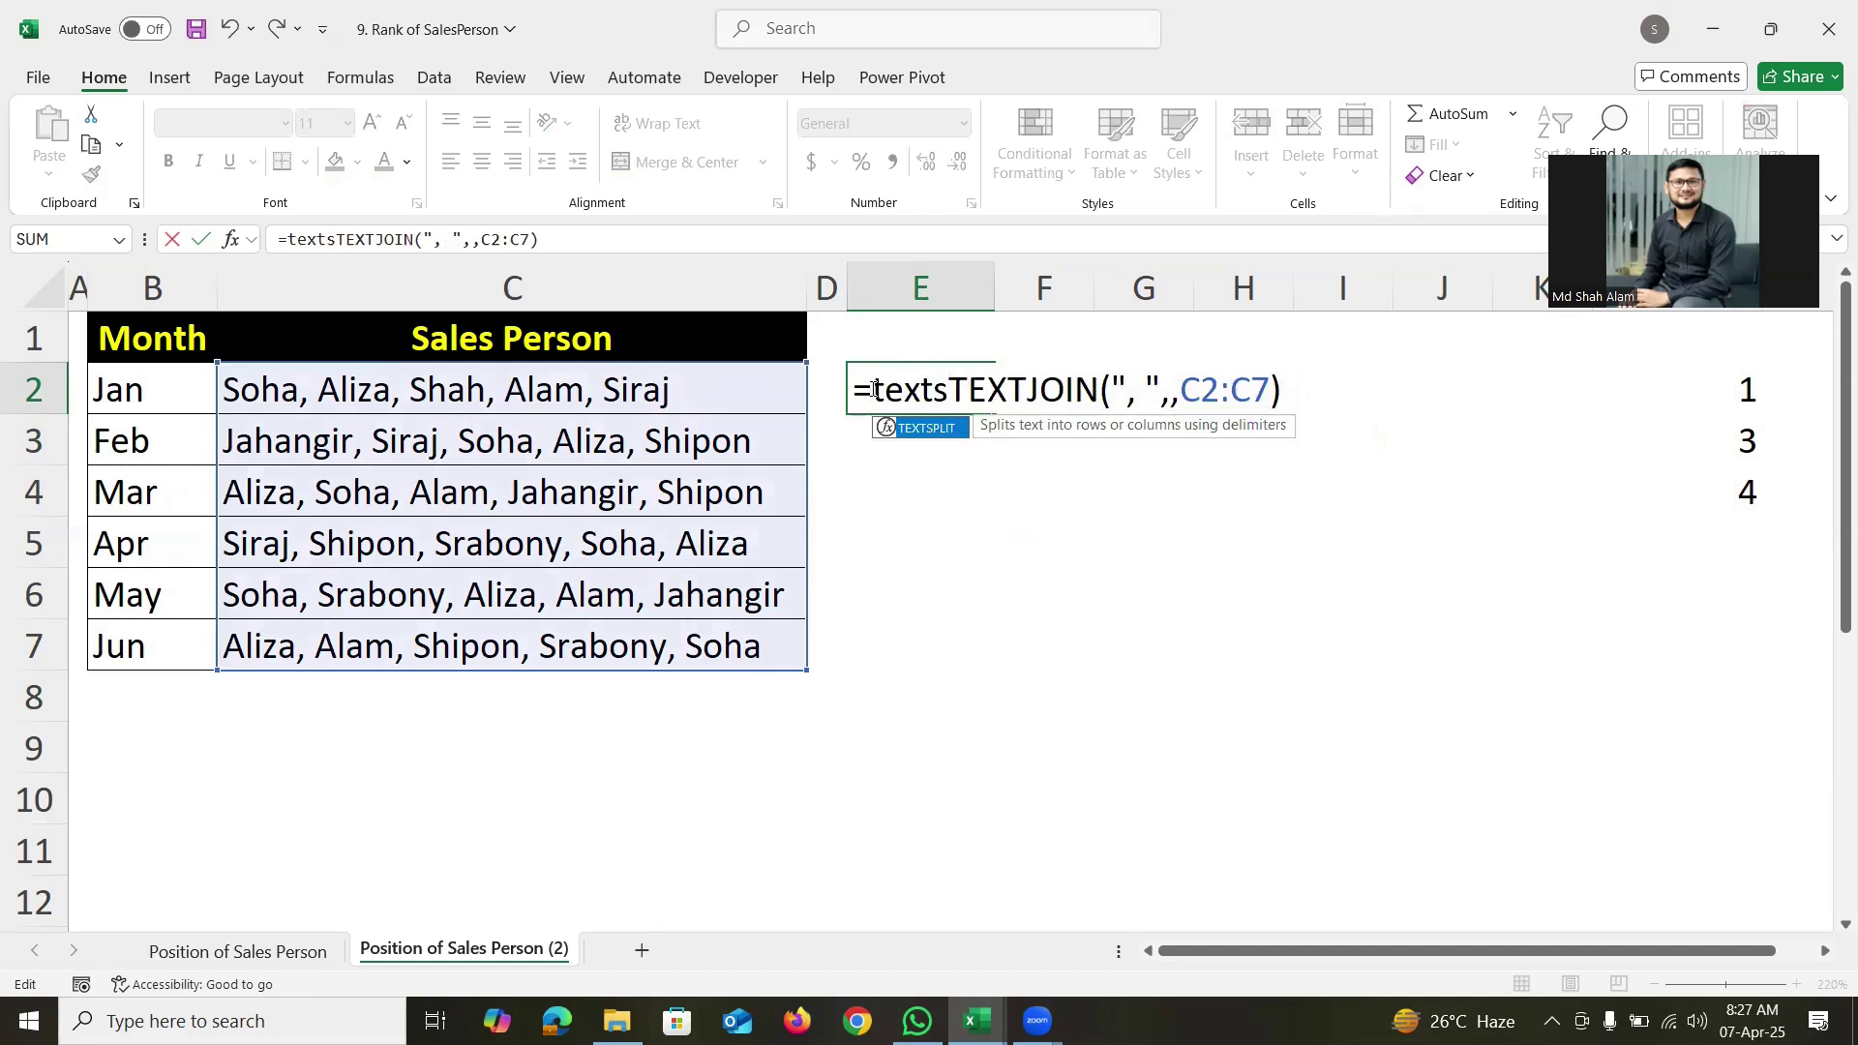
pyautogui.press('Tab')
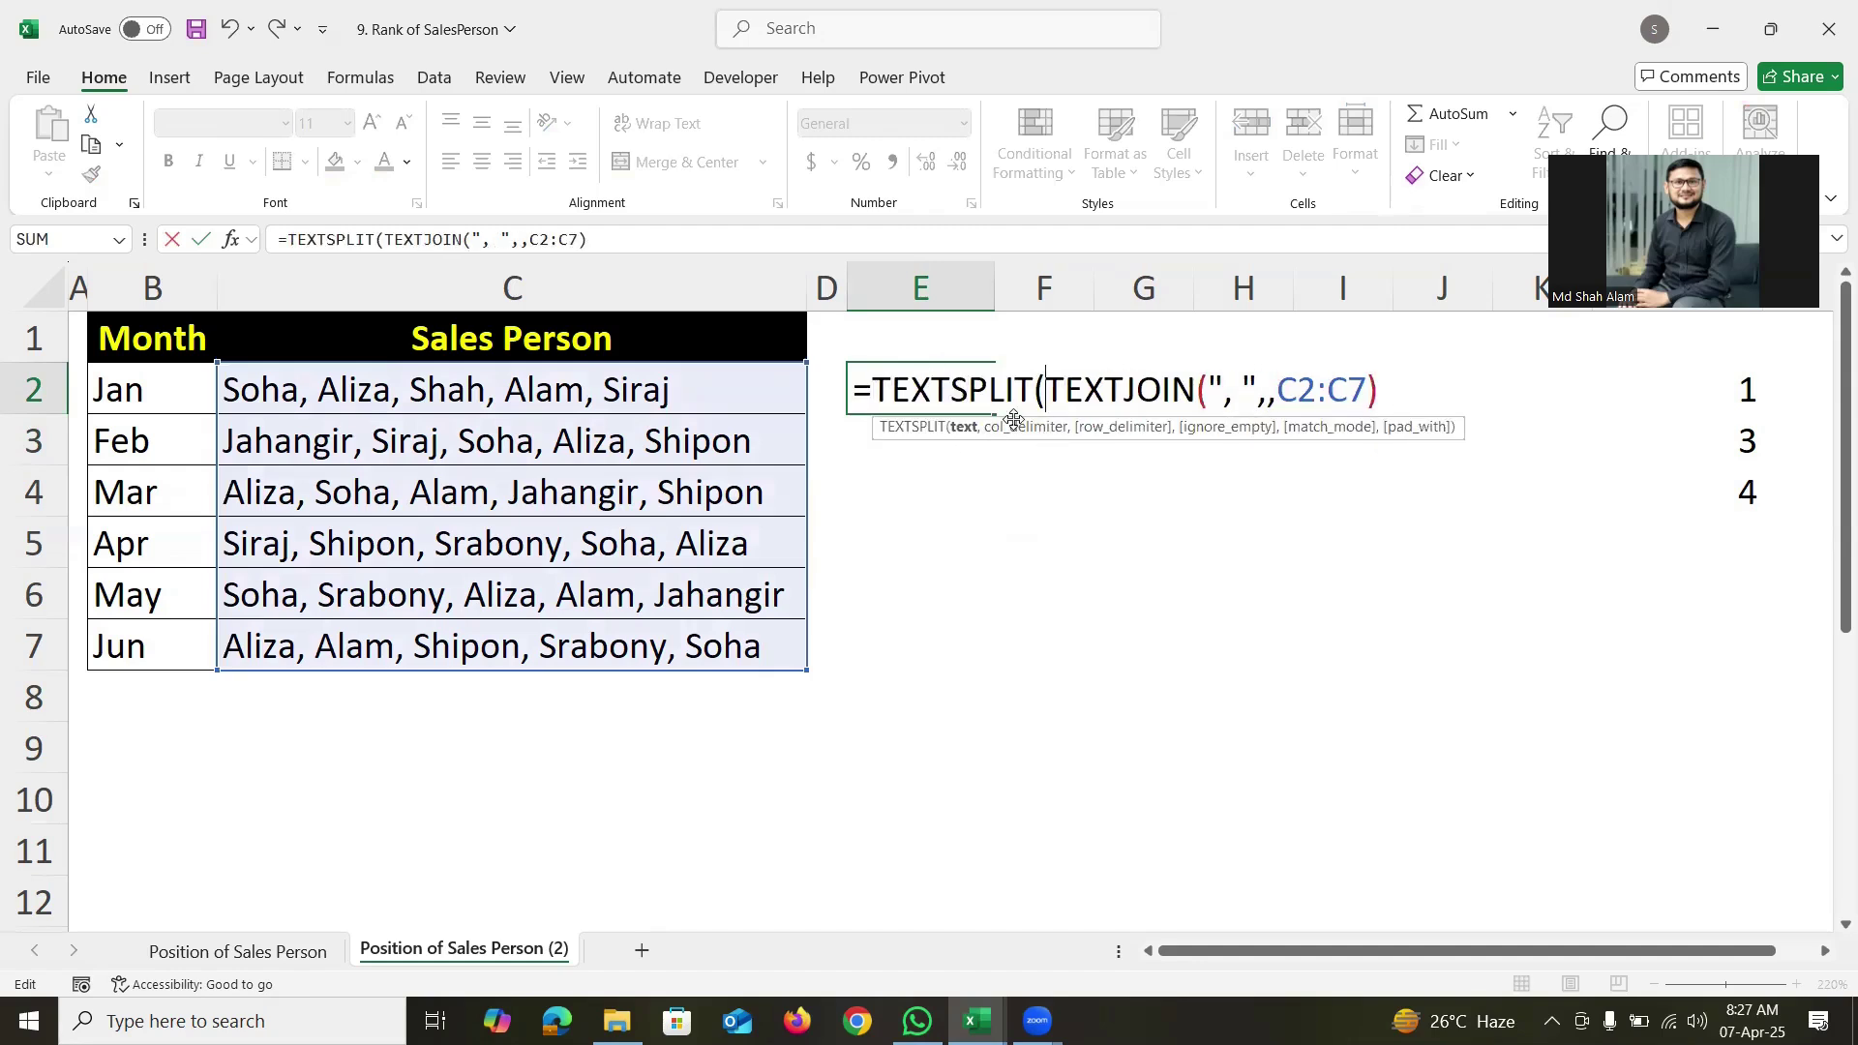
pyautogui.click(1382, 389)
pyautogui.write(',')
pyautogui.write(',')
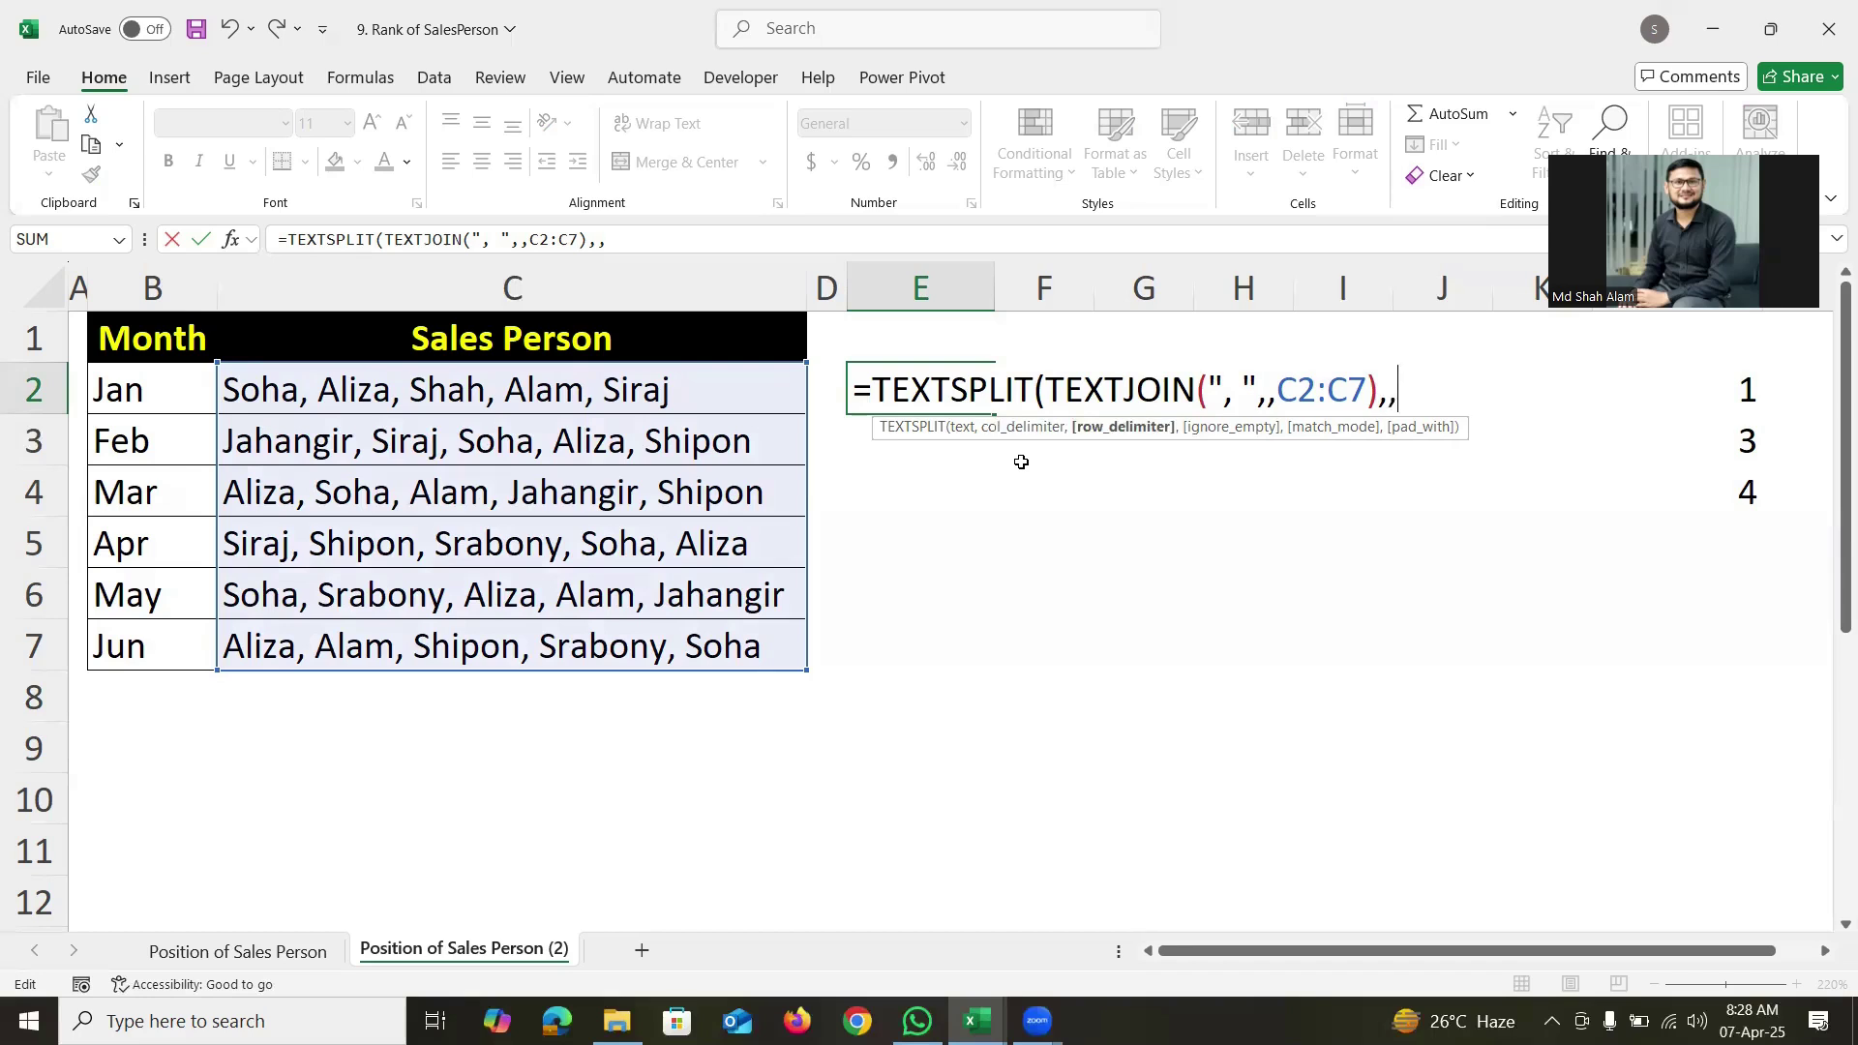
pyautogui.write('", ")')
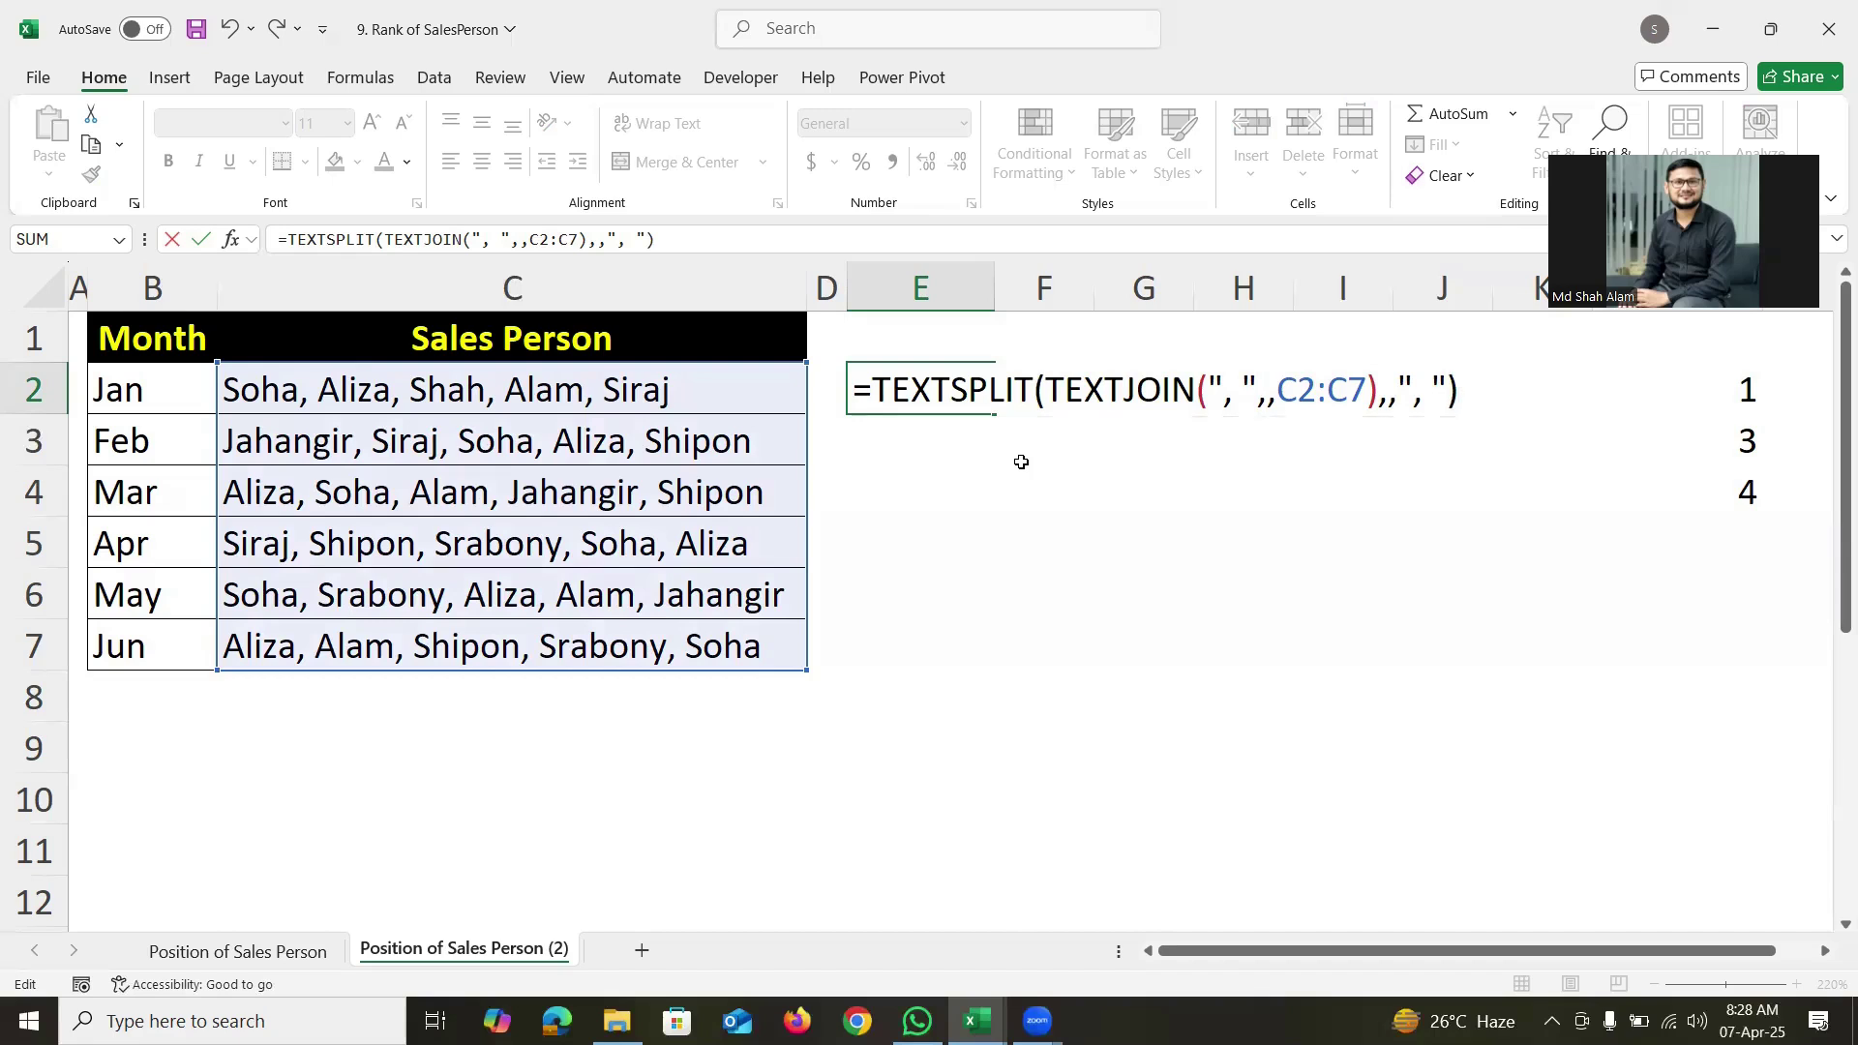
pyautogui.press('Return')
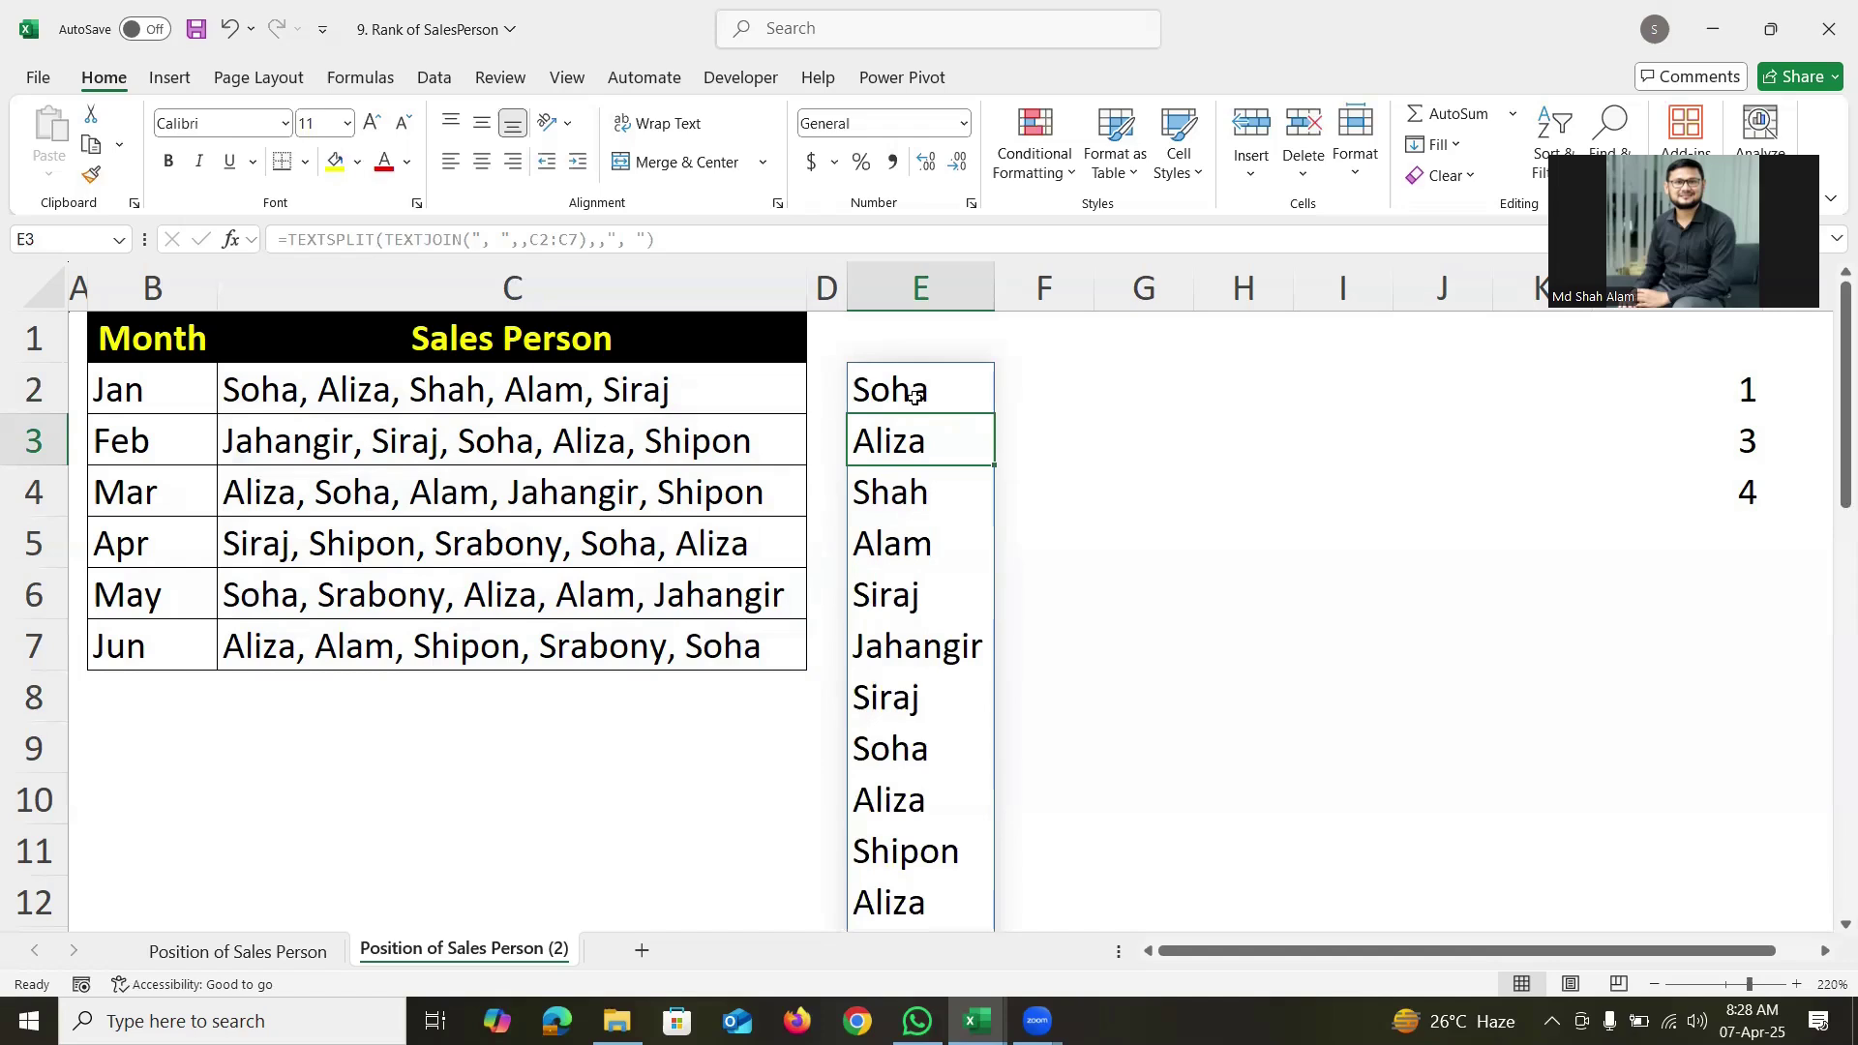
# Wrap the E2 formula in LET, assigning the TEXTSPLIT expression to the name a.
pyautogui.doubleClick(915, 397)
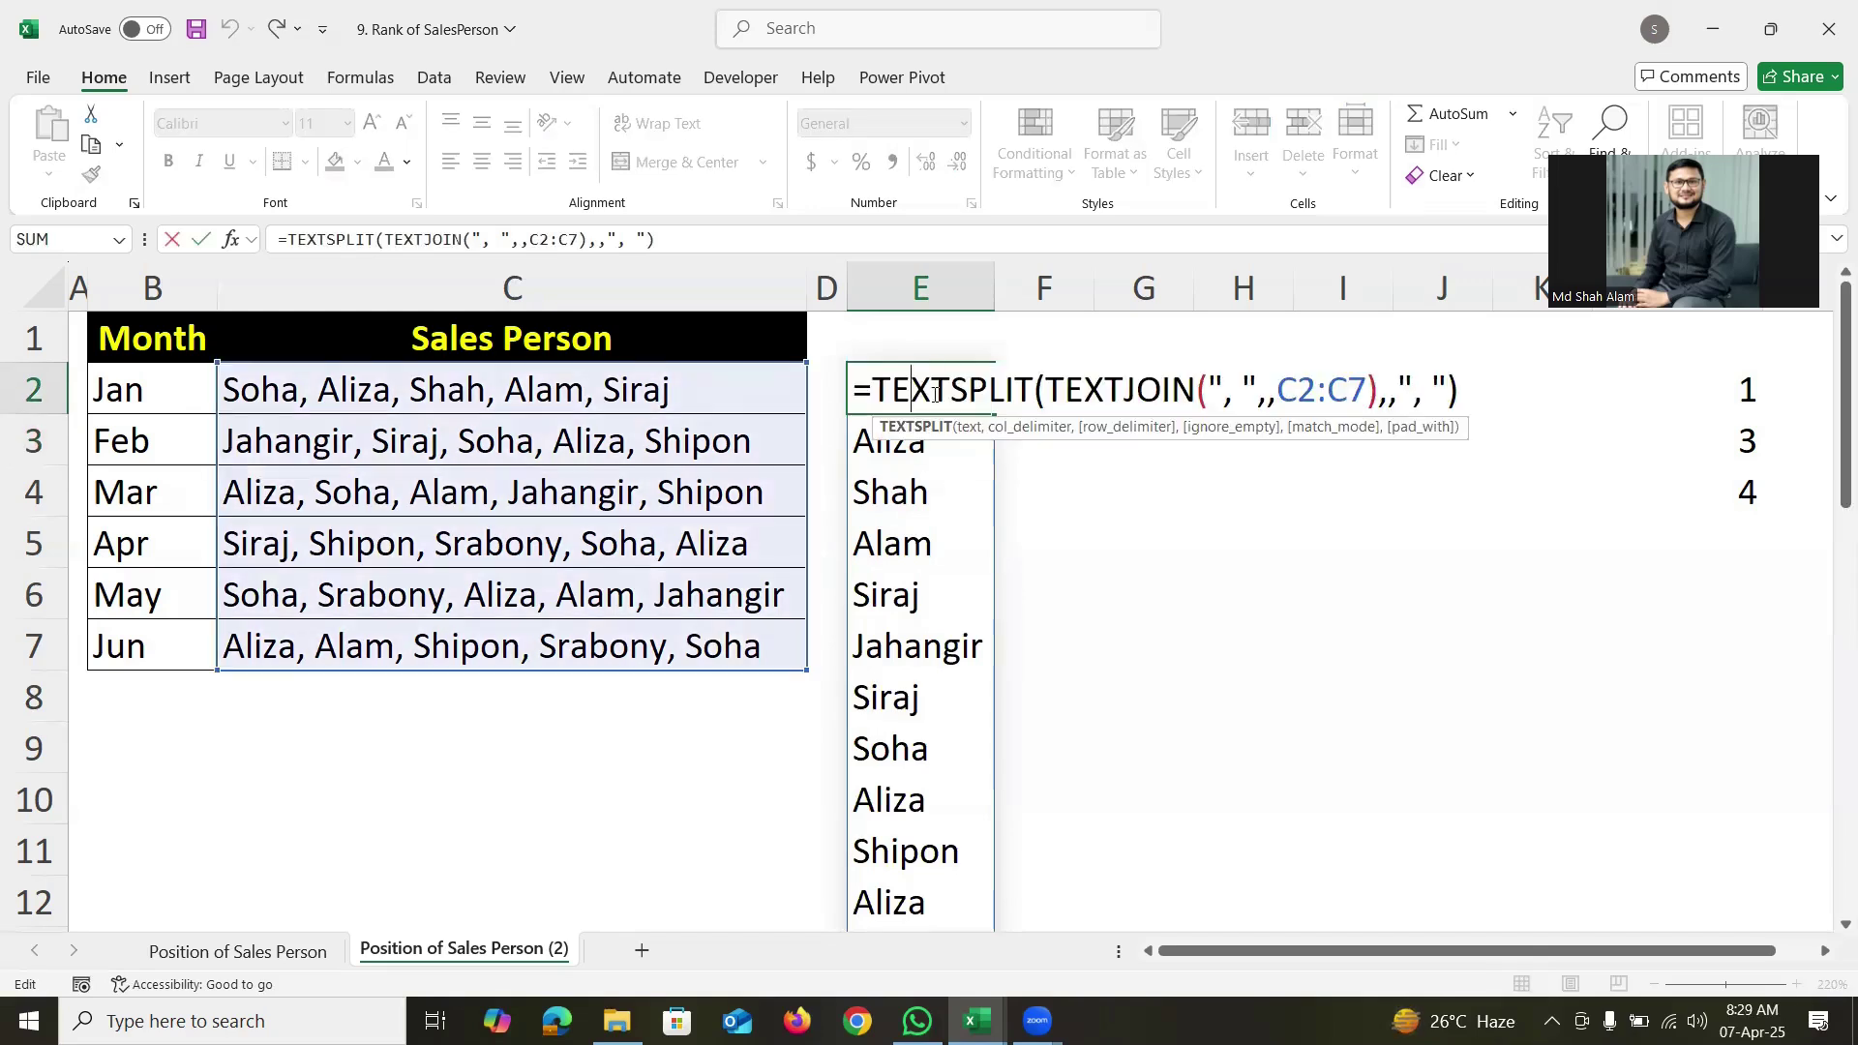
pyautogui.click(874, 389)
pyautogui.write('let(')
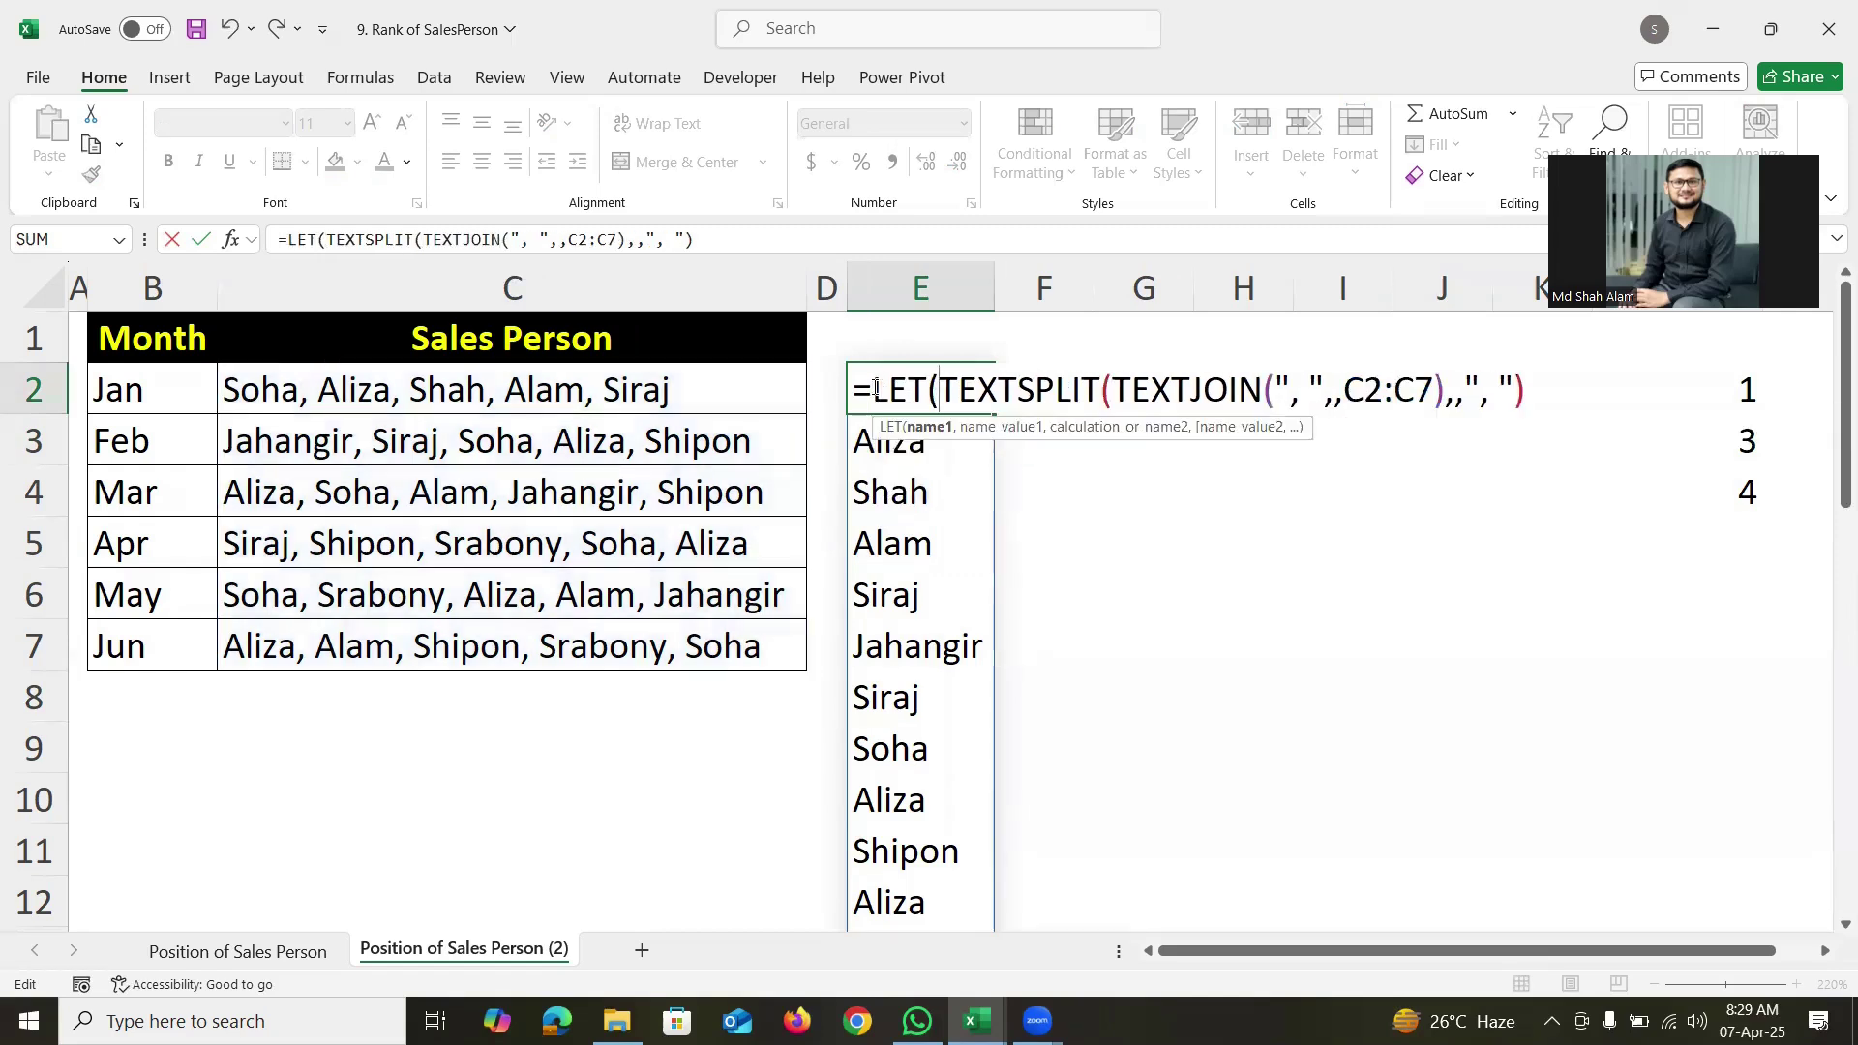
pyautogui.write('a,')
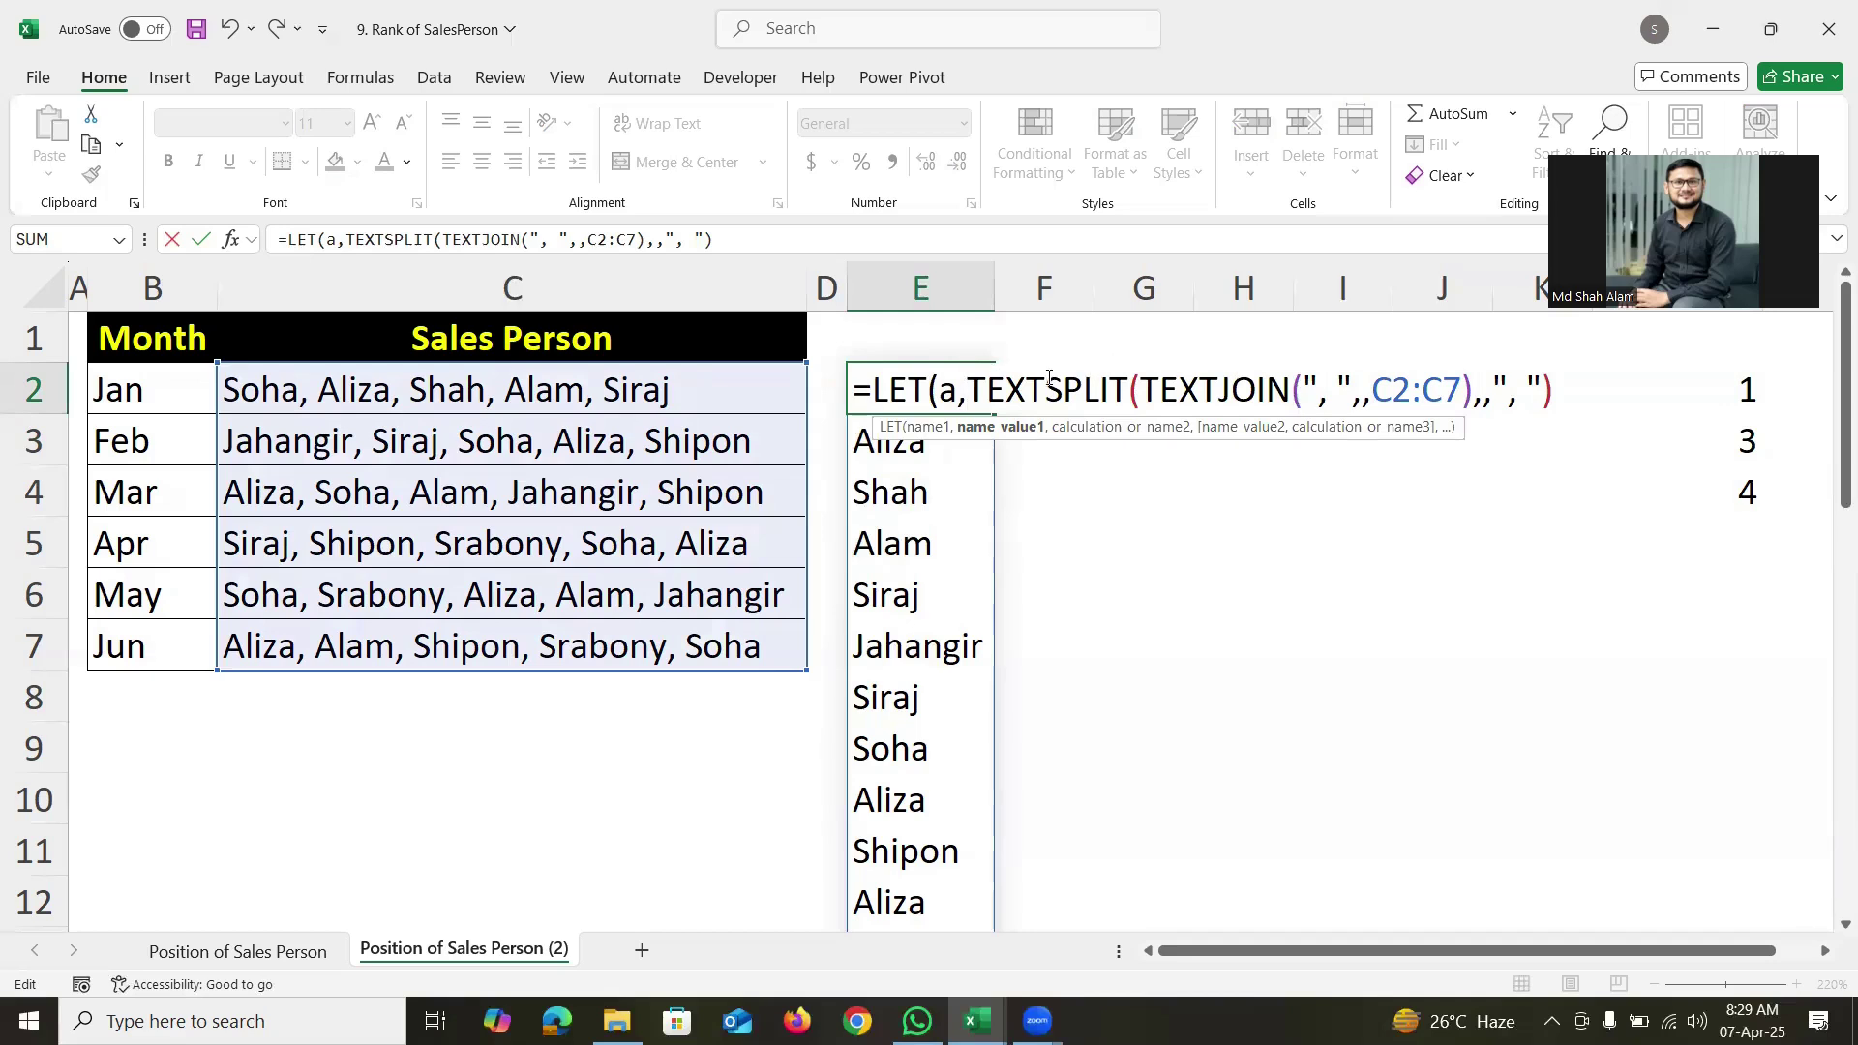
pyautogui.click(1597, 387)
pyautogui.write(',')
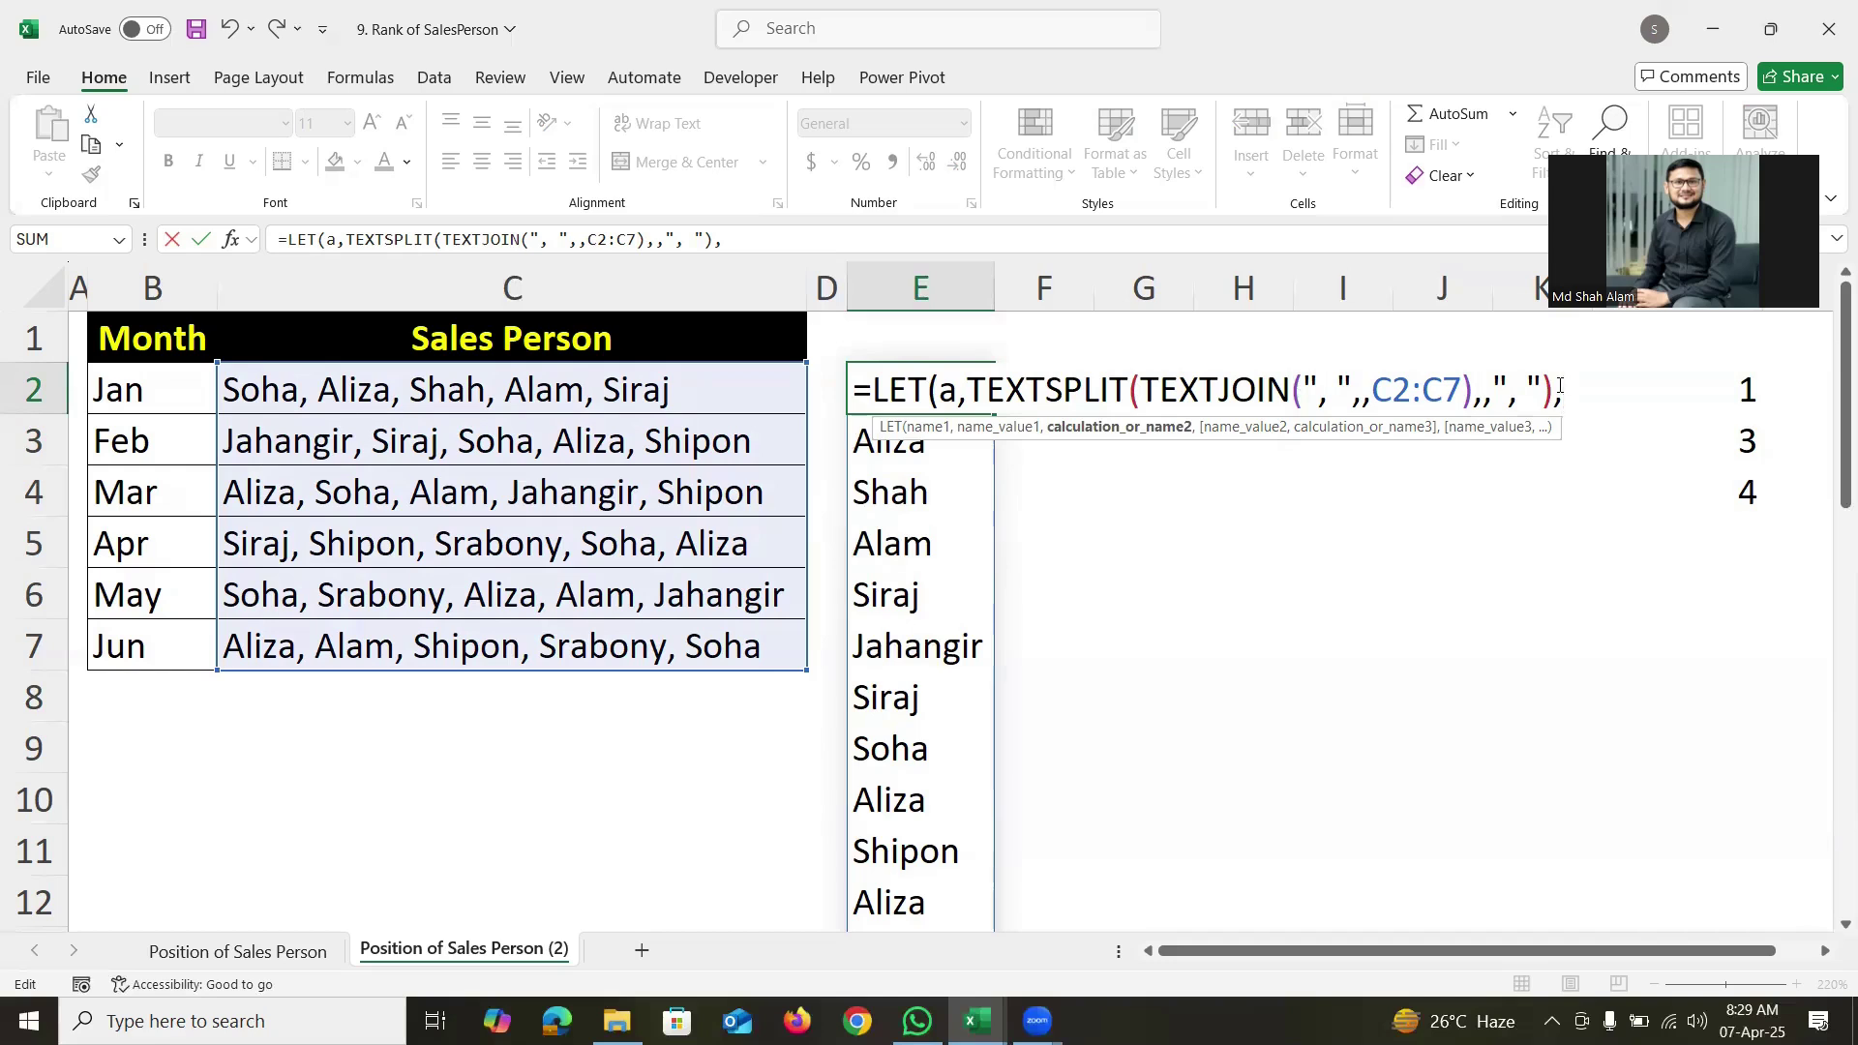
# Define b as UNIQUE(a) in the E2 LET formula and return b as its result.
pyautogui.write('b,')
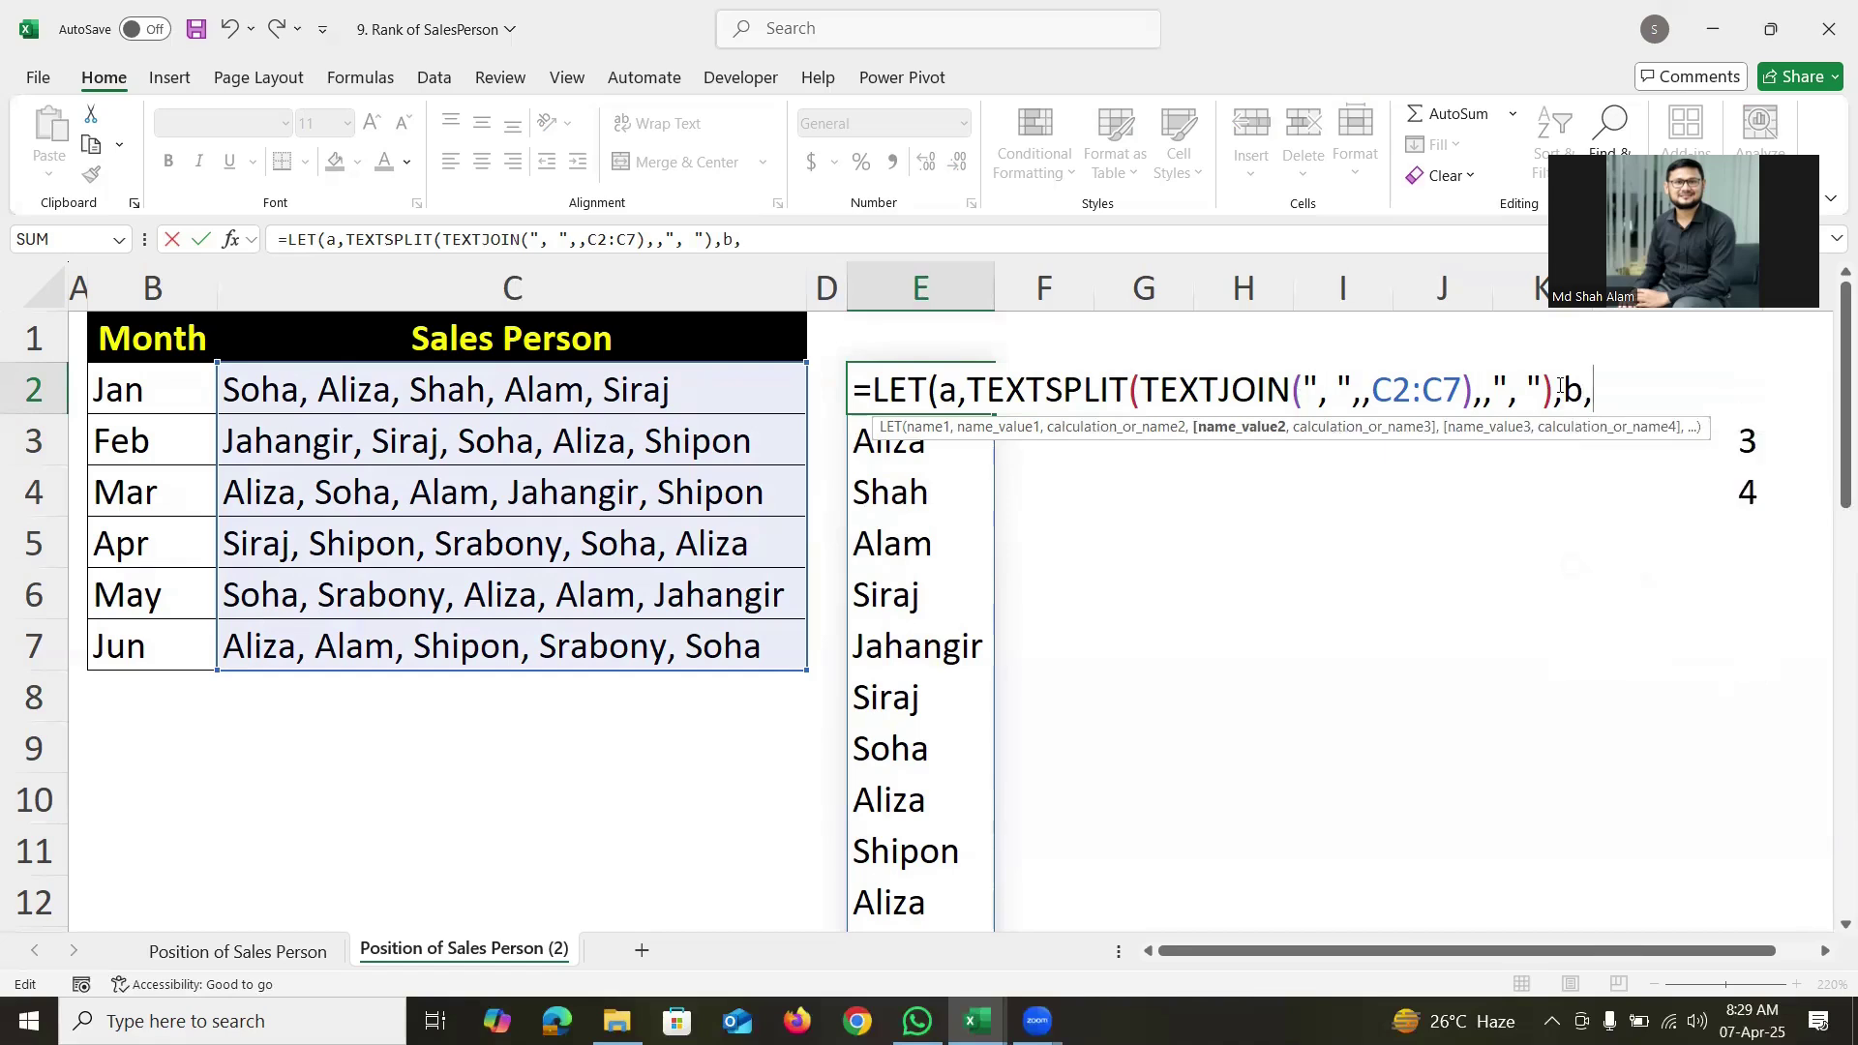
pyautogui.write('uniq')
pyautogui.press('Tab')
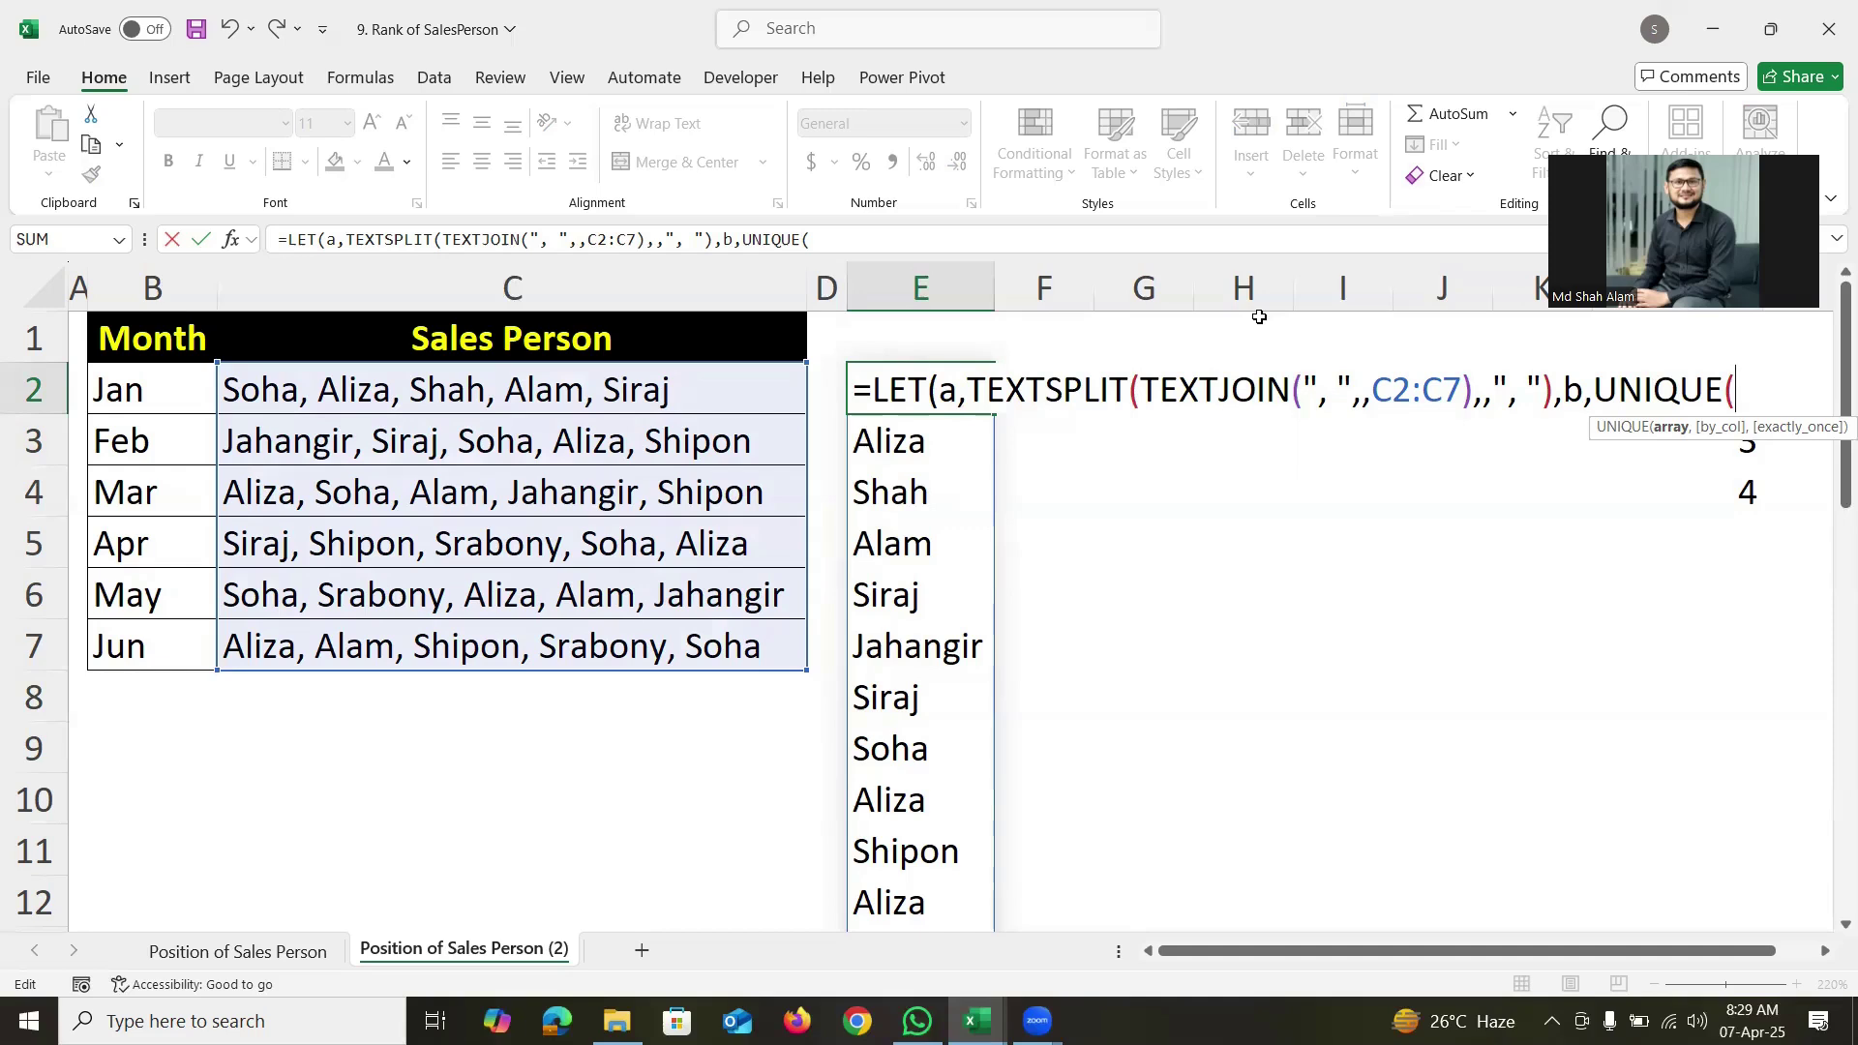
pyautogui.write('a),')
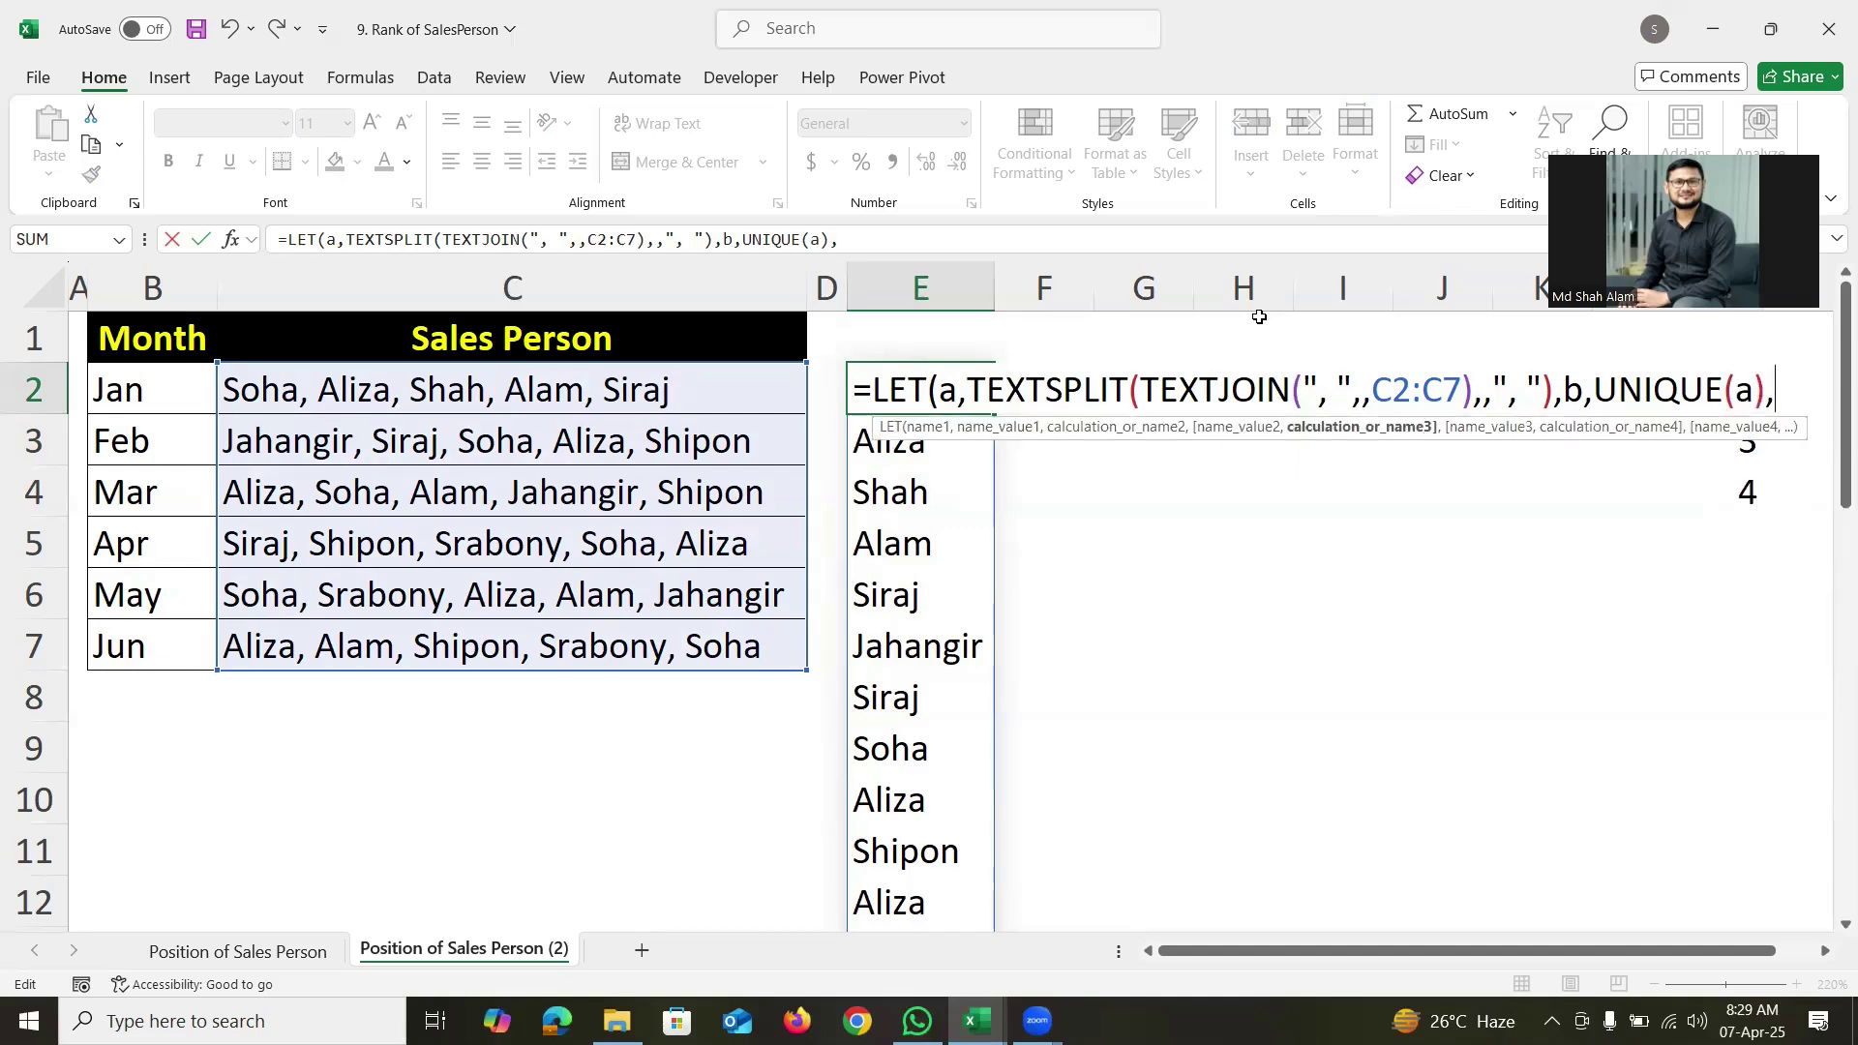
pyautogui.write('b)')
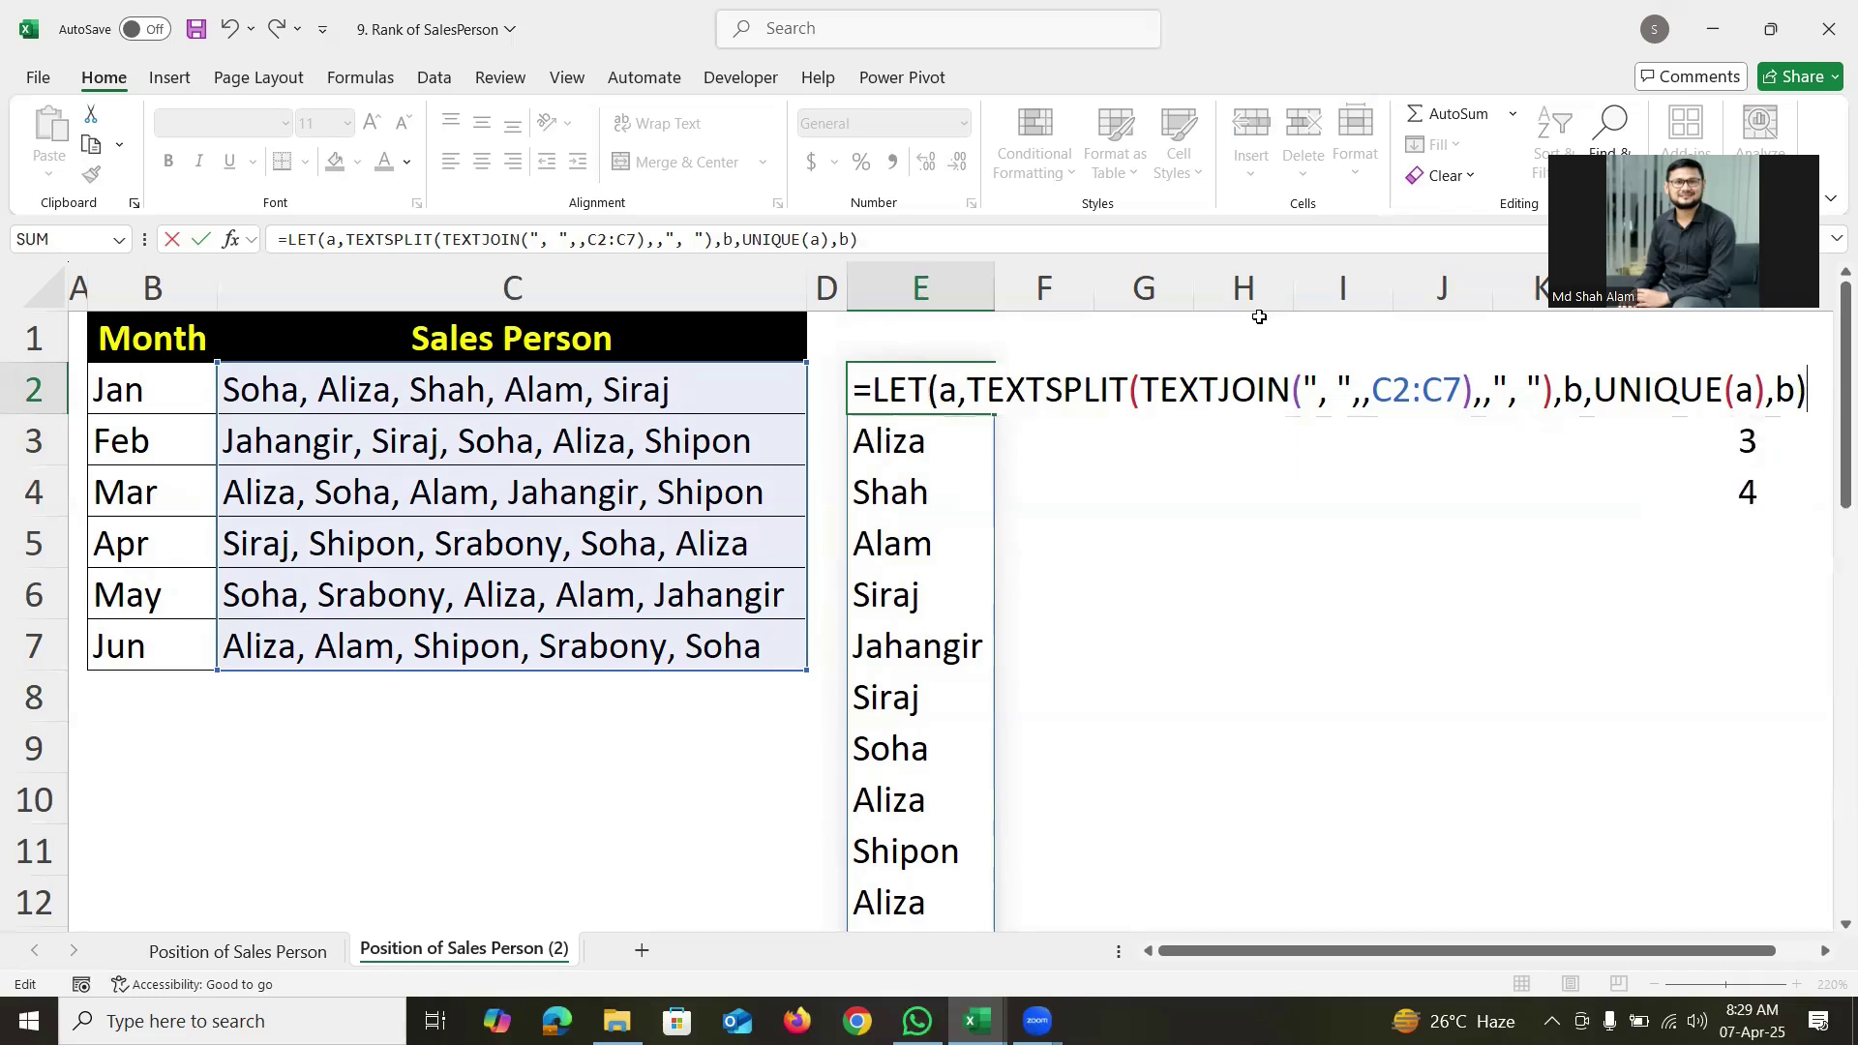
pyautogui.press('Return')
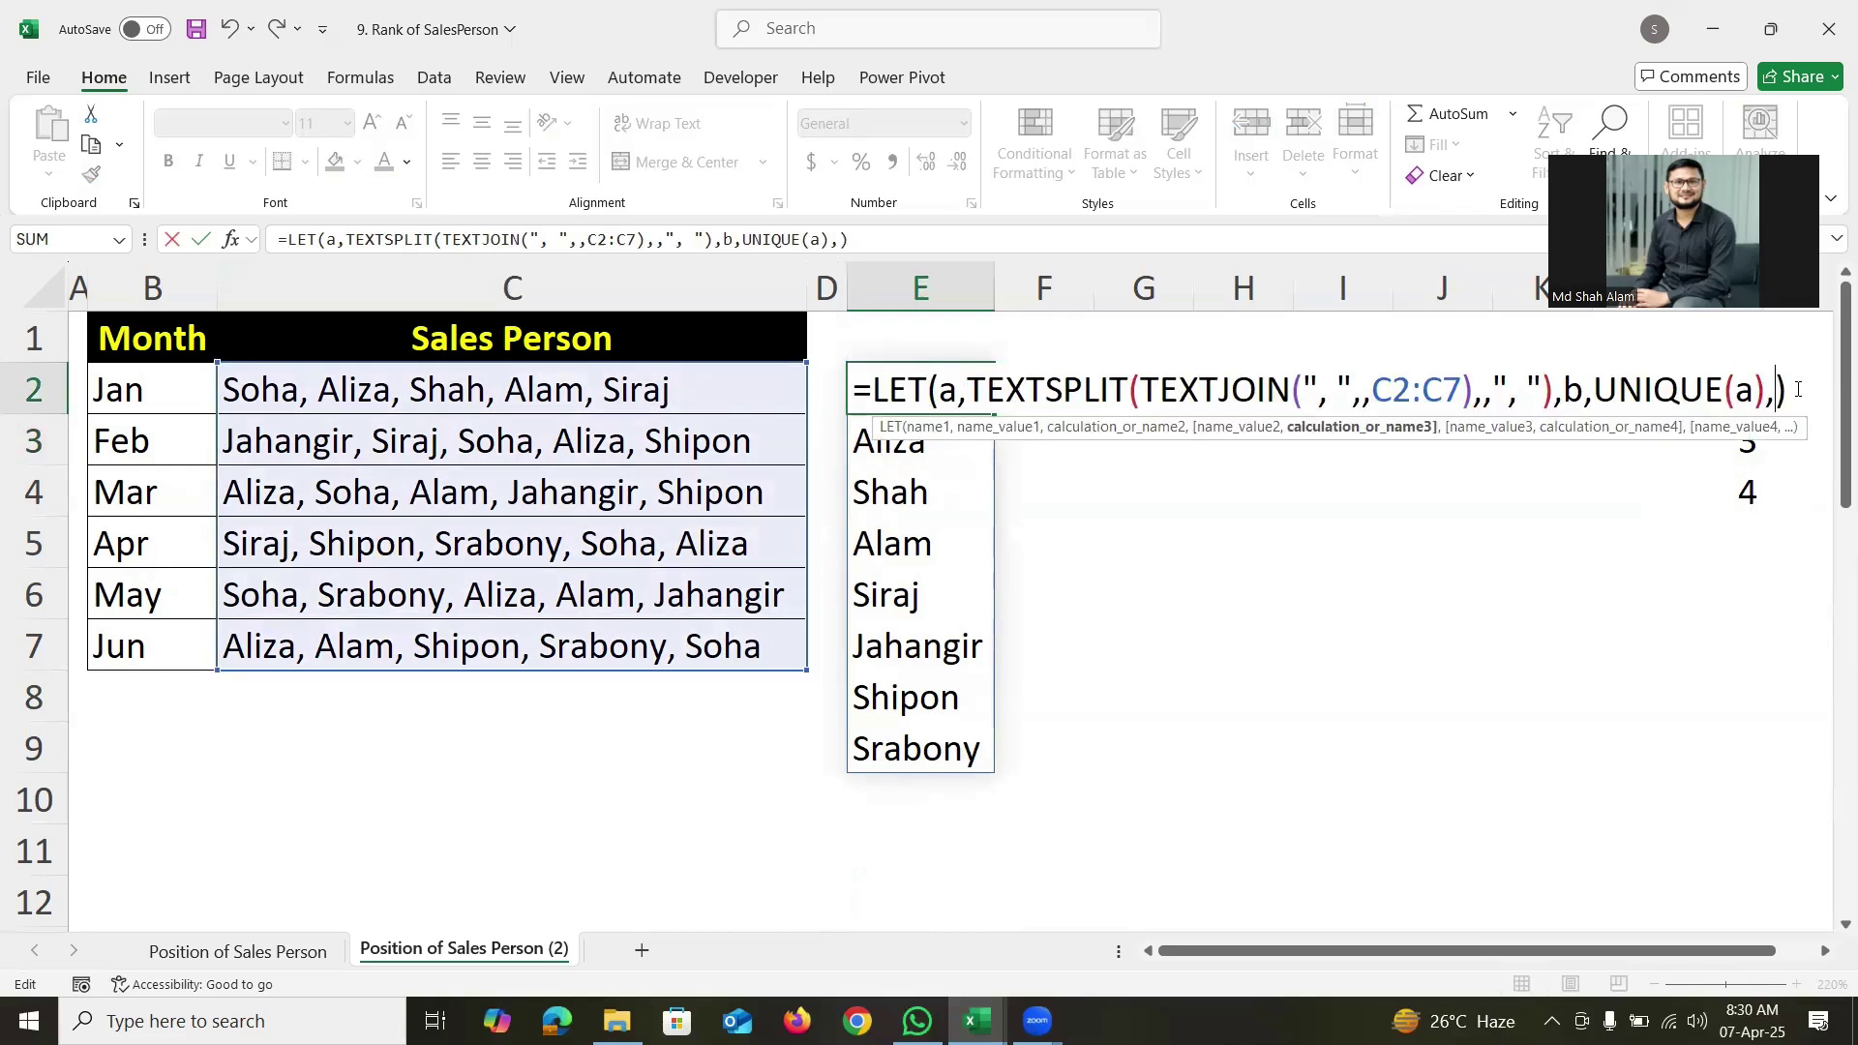
# Replace the final b of the E2 LET formula with an empty REDUCE() and store the unfinished formula as plain text.
pyautogui.write('rede')
pyautogui.press('Tab')
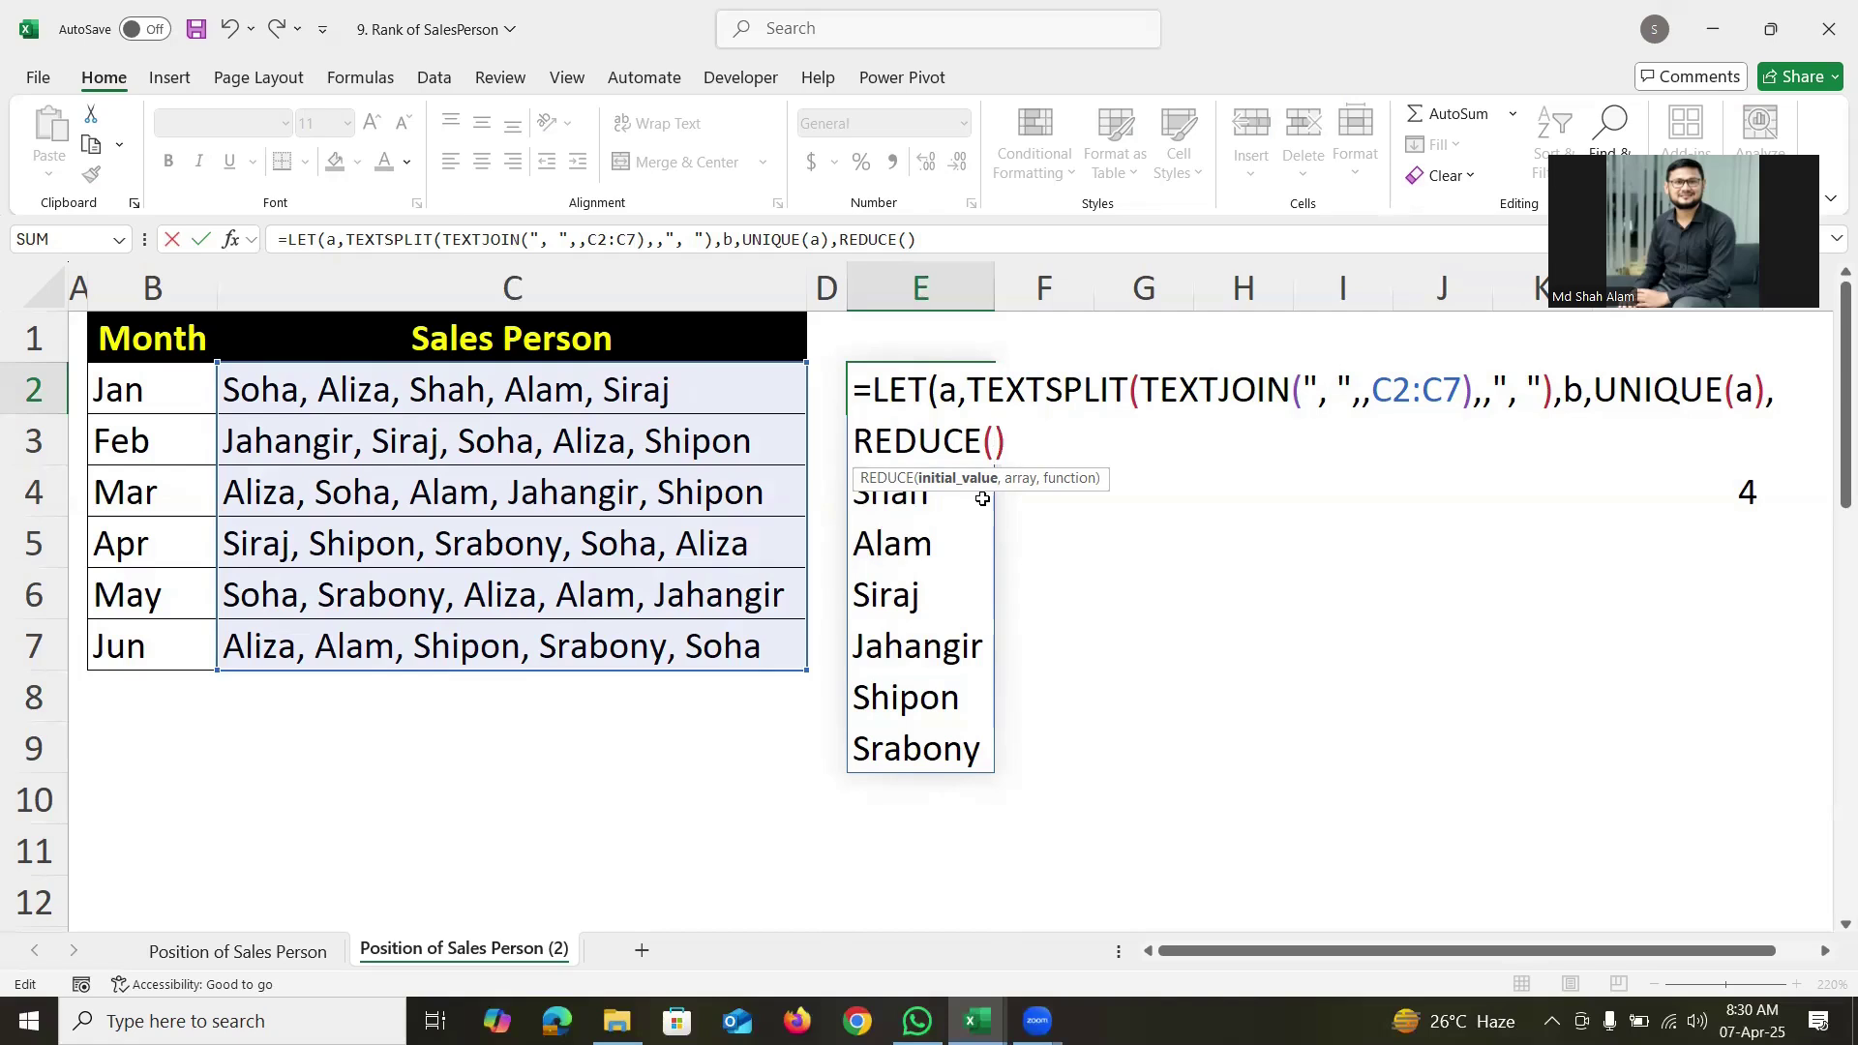
pyautogui.click(838, 388)
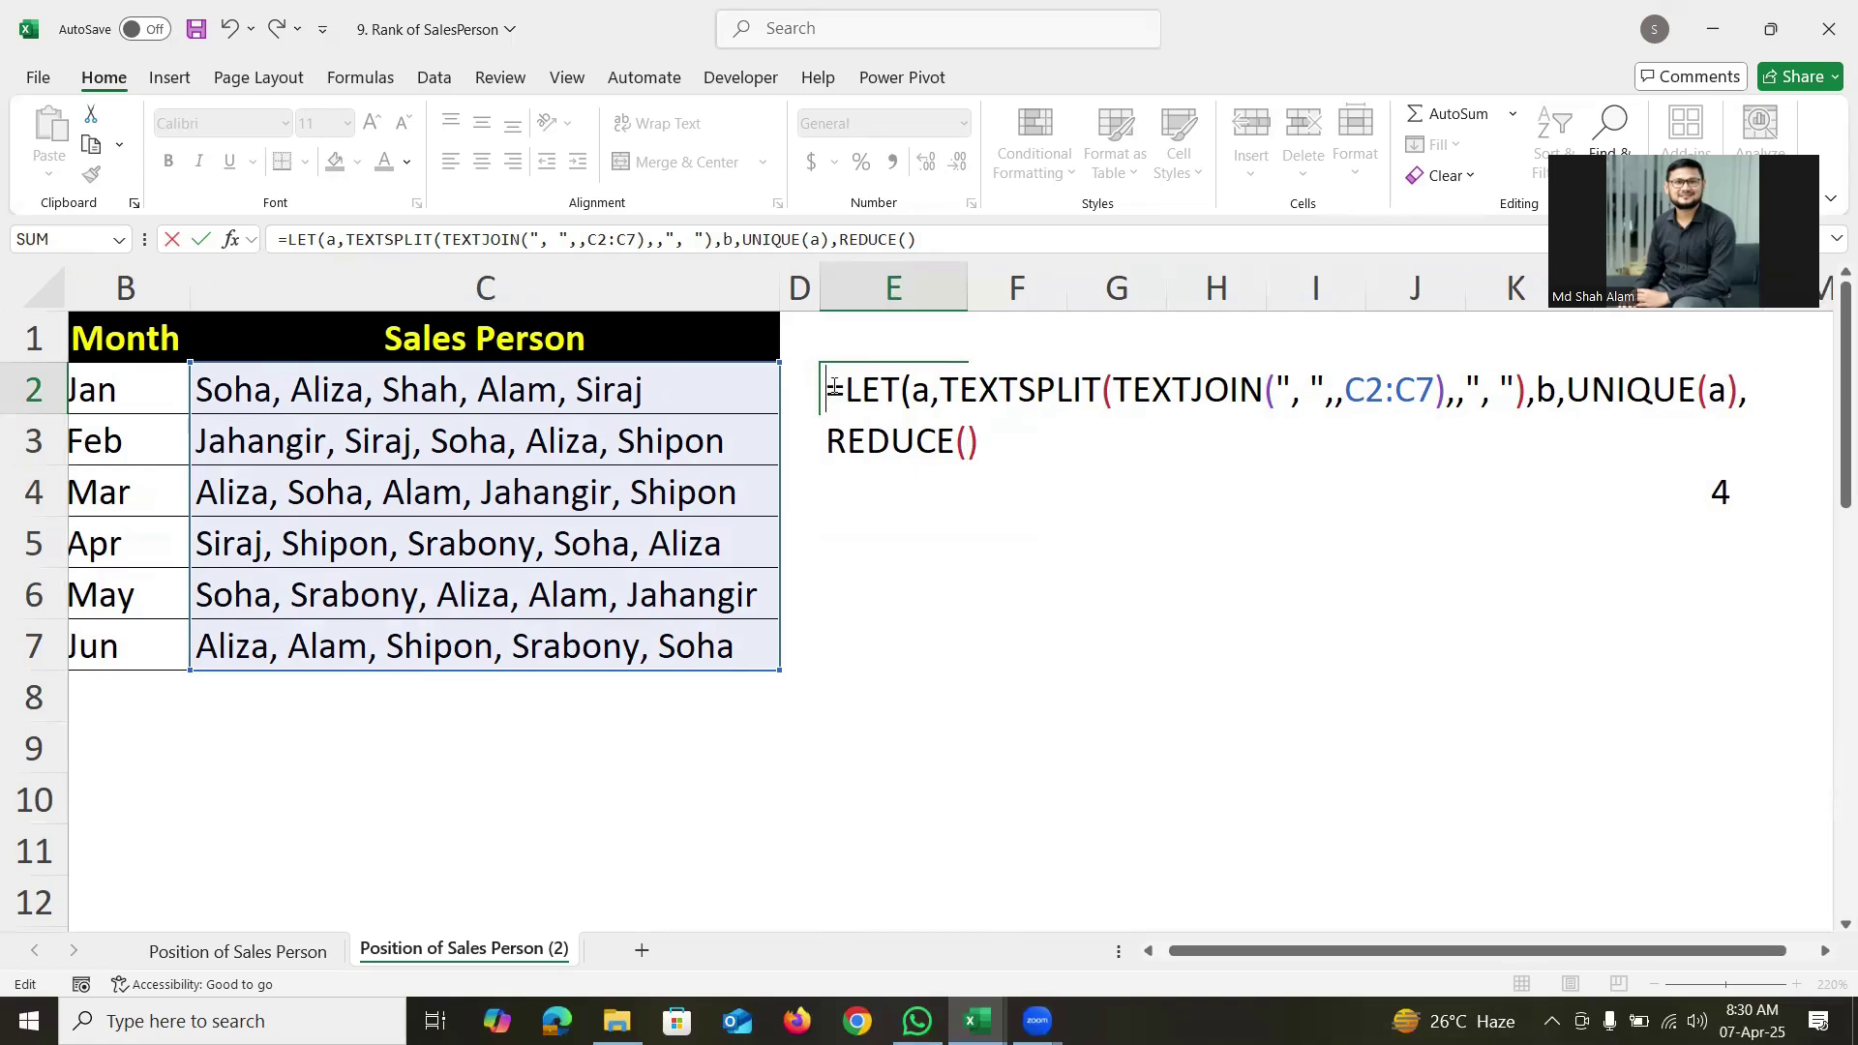
pyautogui.press('Escape')
# Start a REDUCE formula in N2 with initial value 0 and L2:L4 as the array.
pyautogui.moveTo(1743, 950); pyautogui.dragTo(1772, 948)
pyautogui.click(1826, 951)
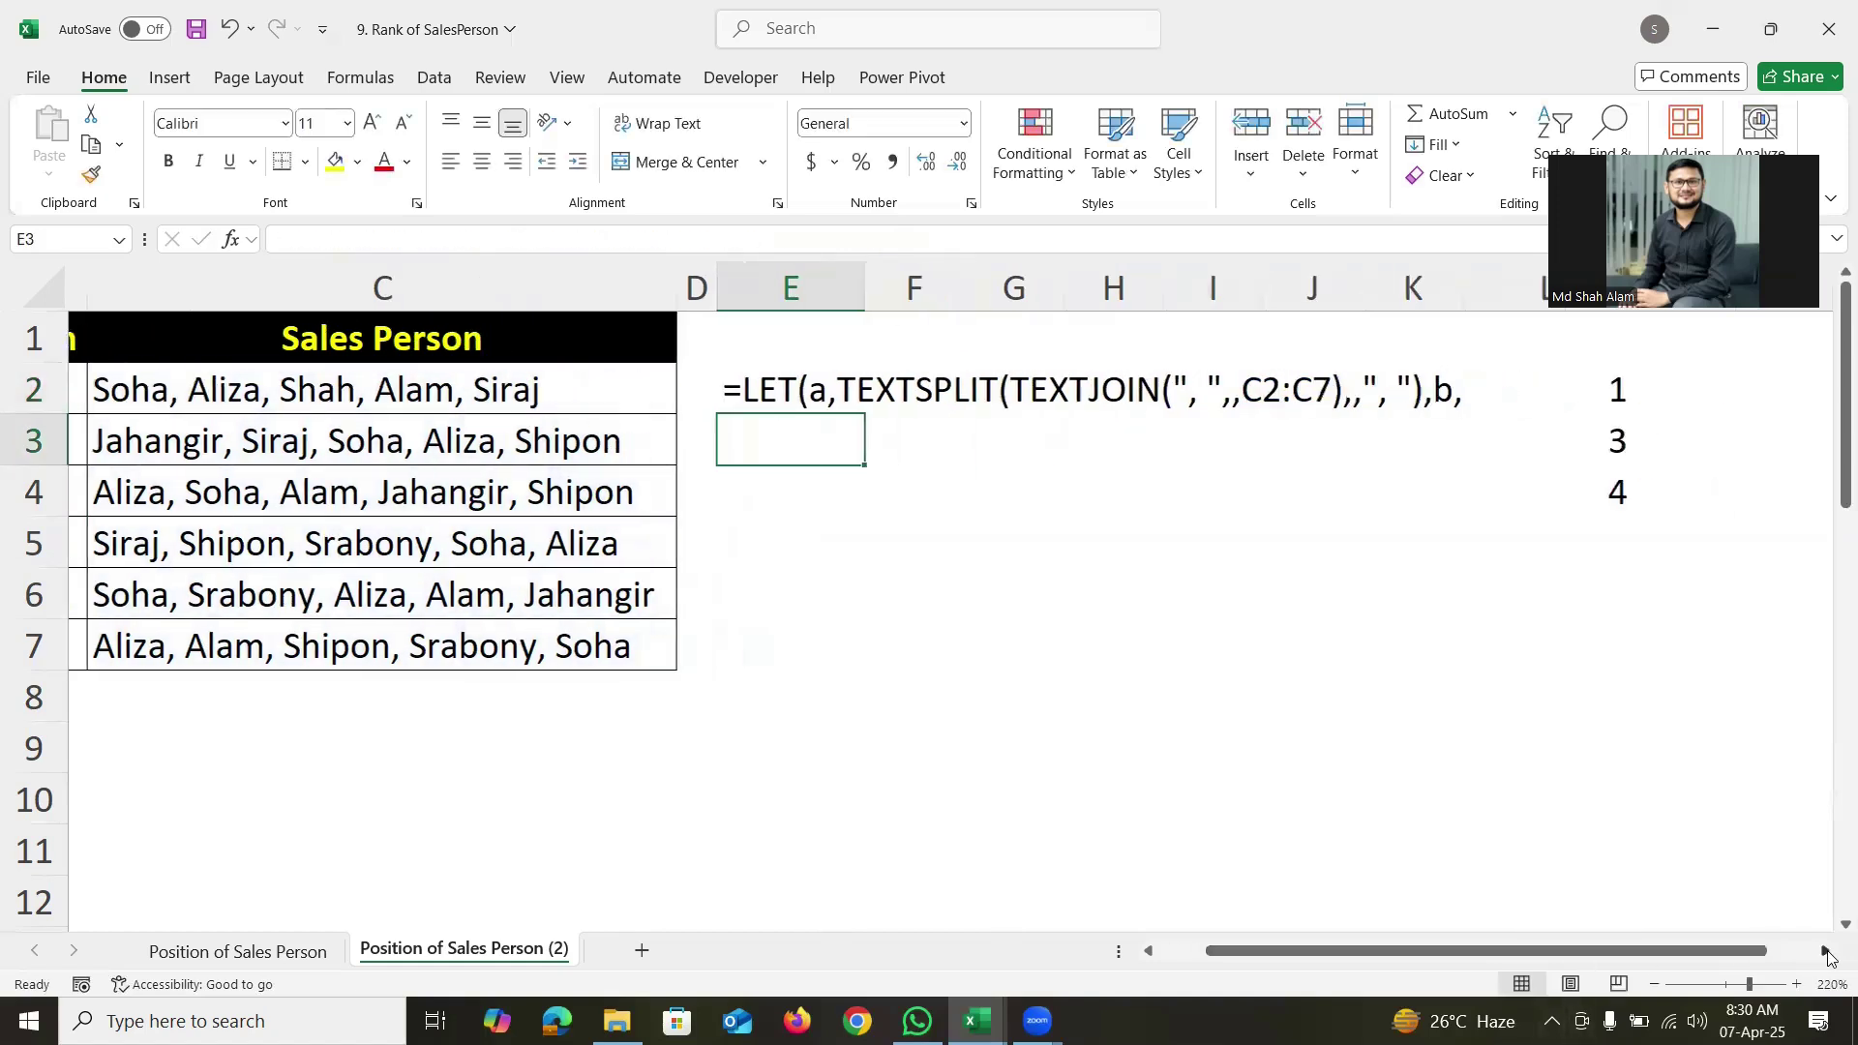
pyautogui.click(1826, 951)
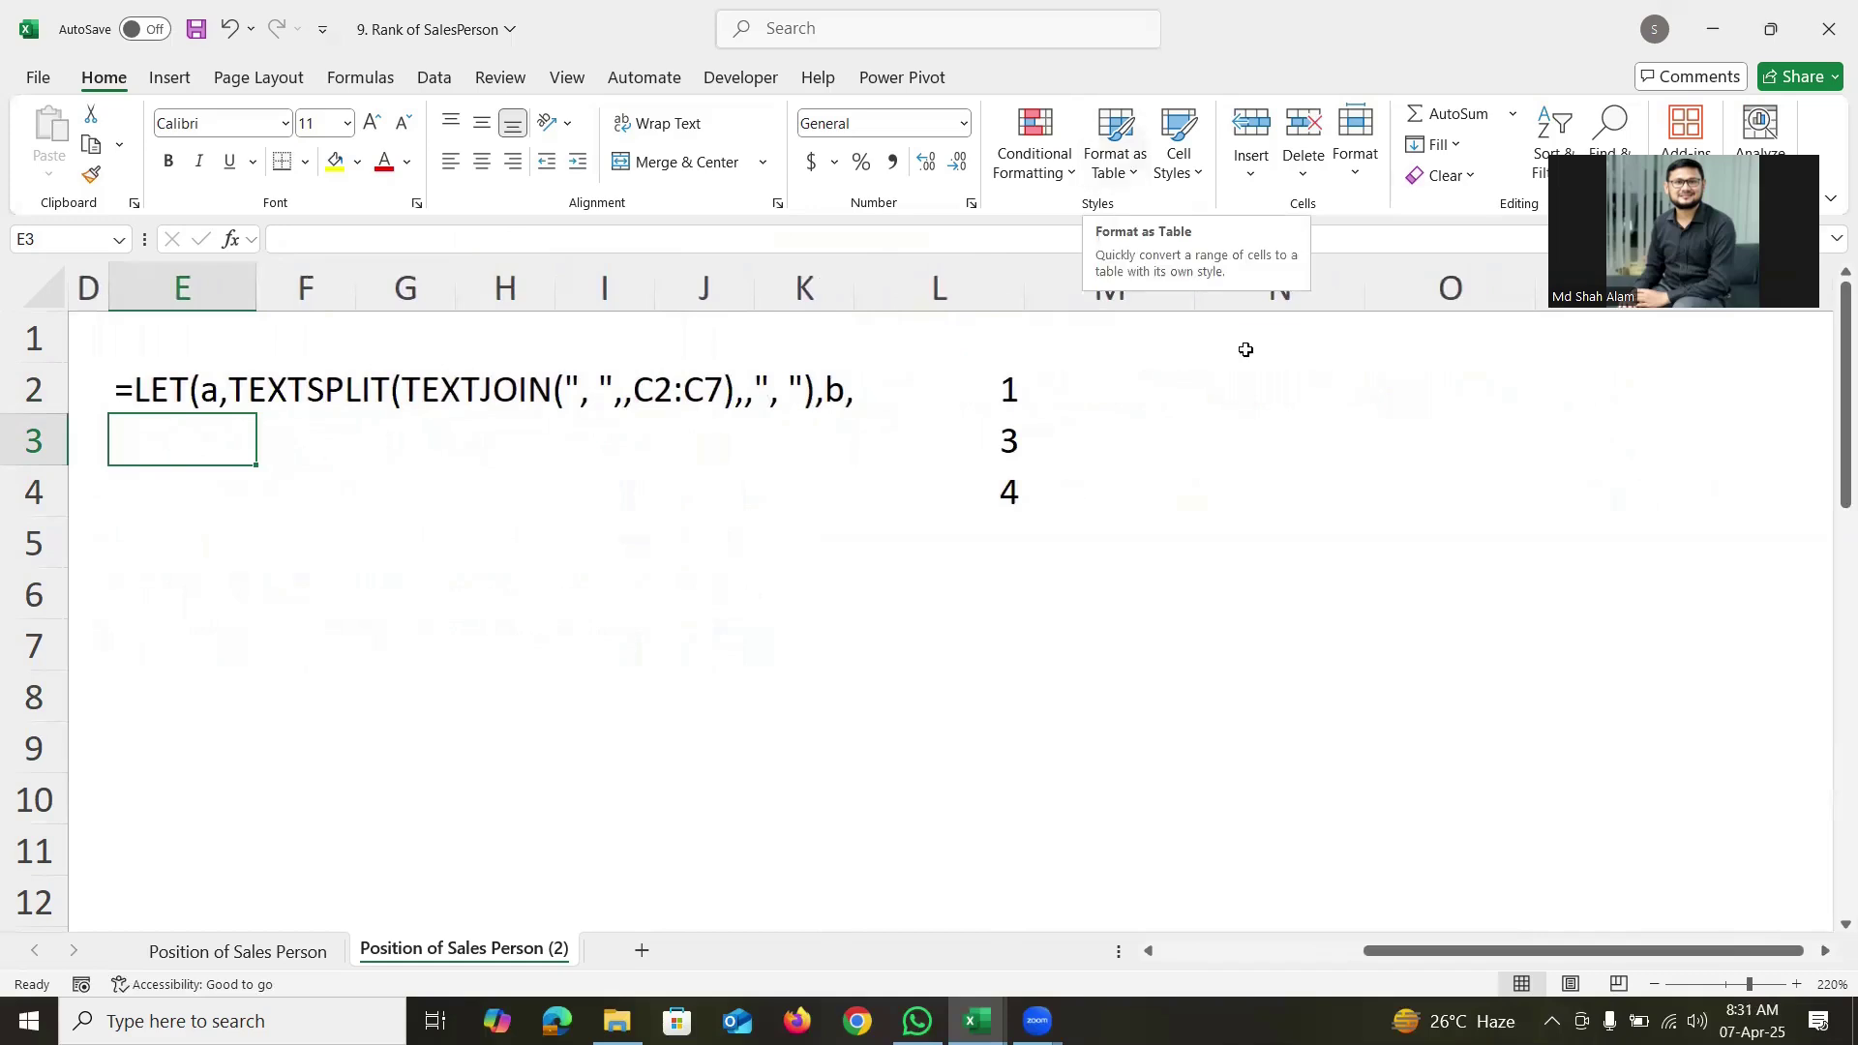
pyautogui.click(1237, 378)
pyautogui.write('=redu')
pyautogui.press('Tab')
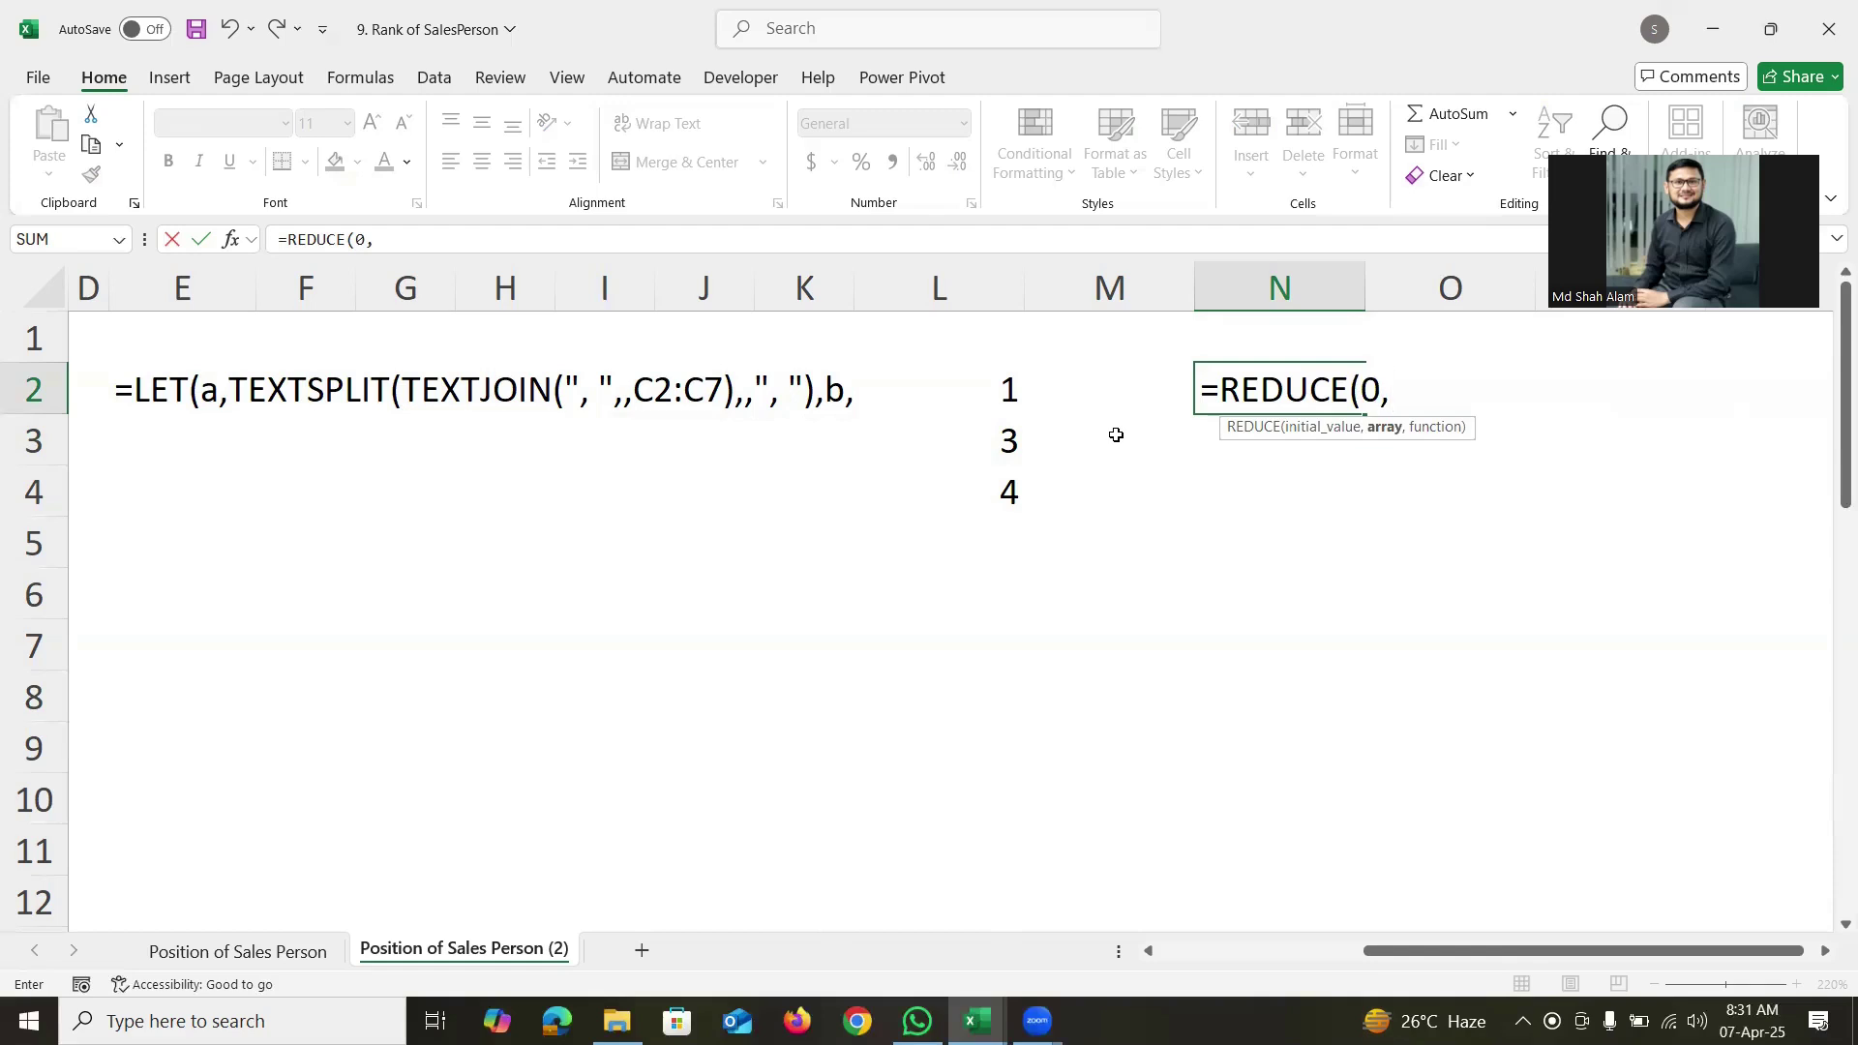
pyautogui.moveTo(997, 383); pyautogui.dragTo(1002, 492)
# Complete the N2 REDUCE formula with LAMBDA(a,b,a+b) as its function and enter it.
pyautogui.write(',Lam')
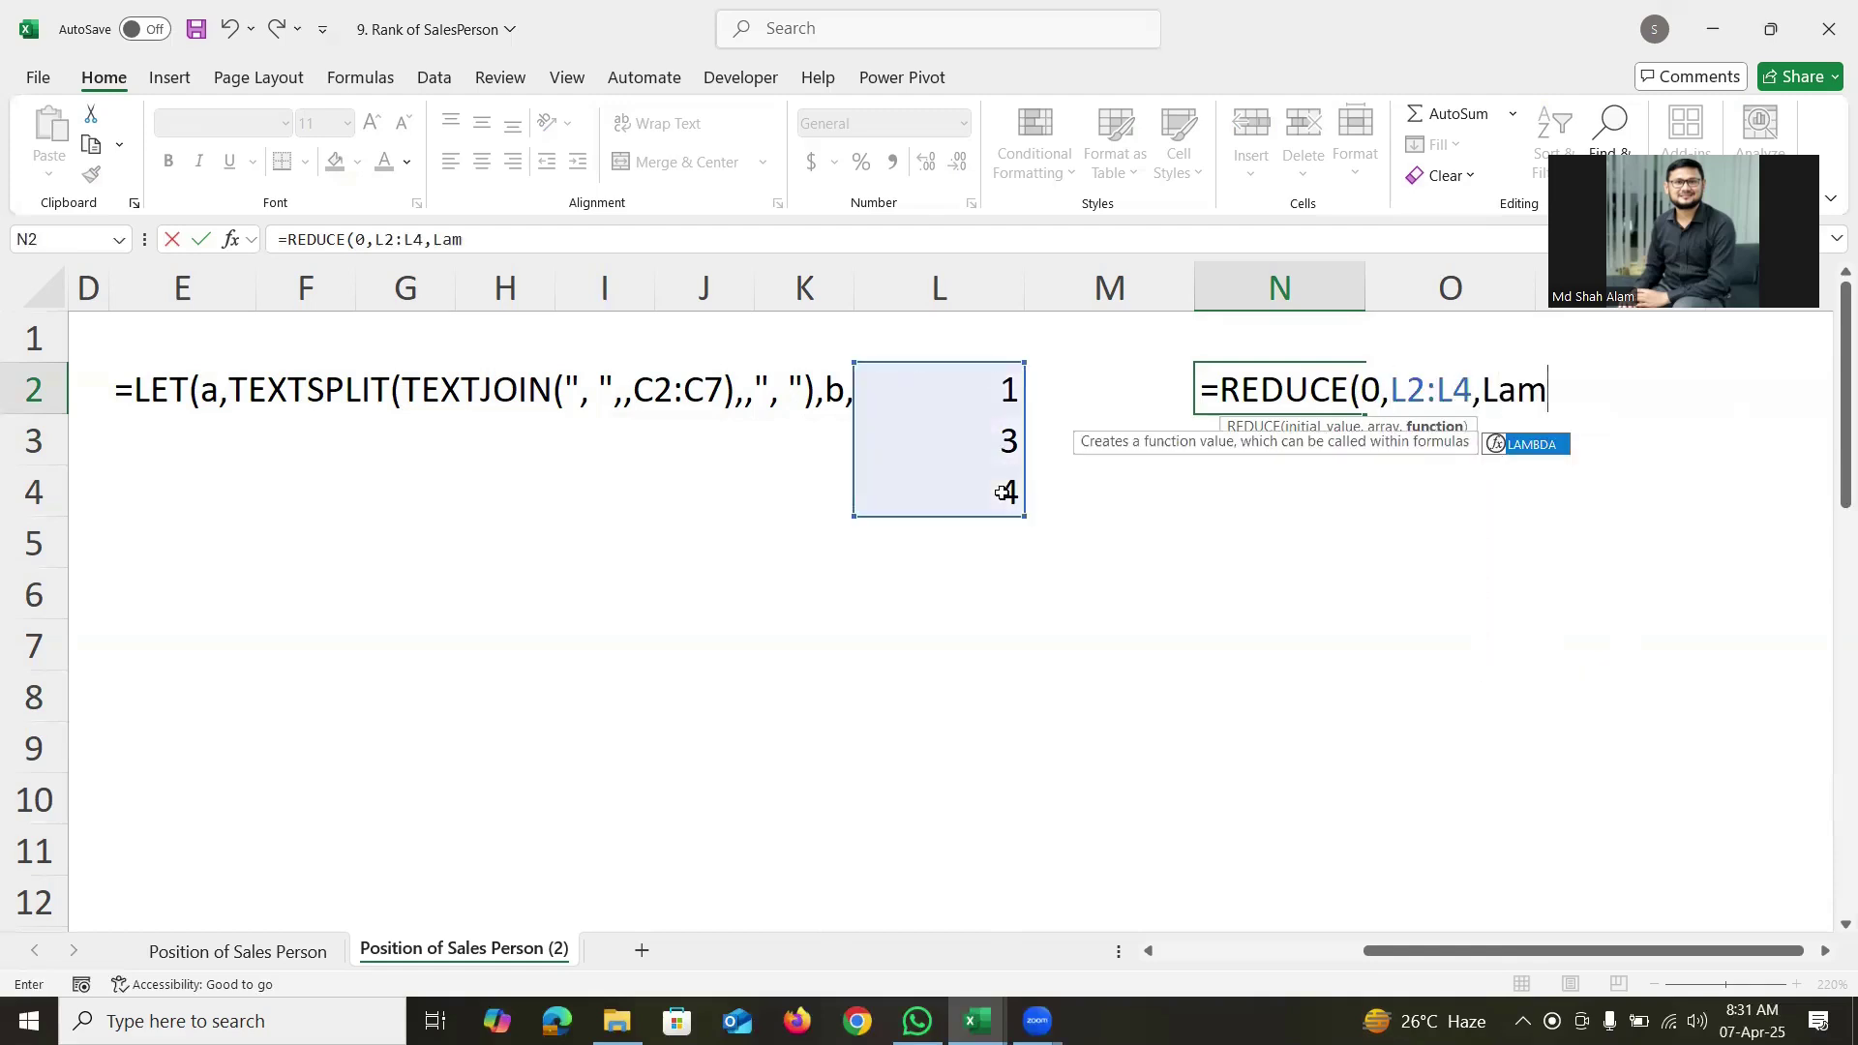
pyautogui.press('Tab')
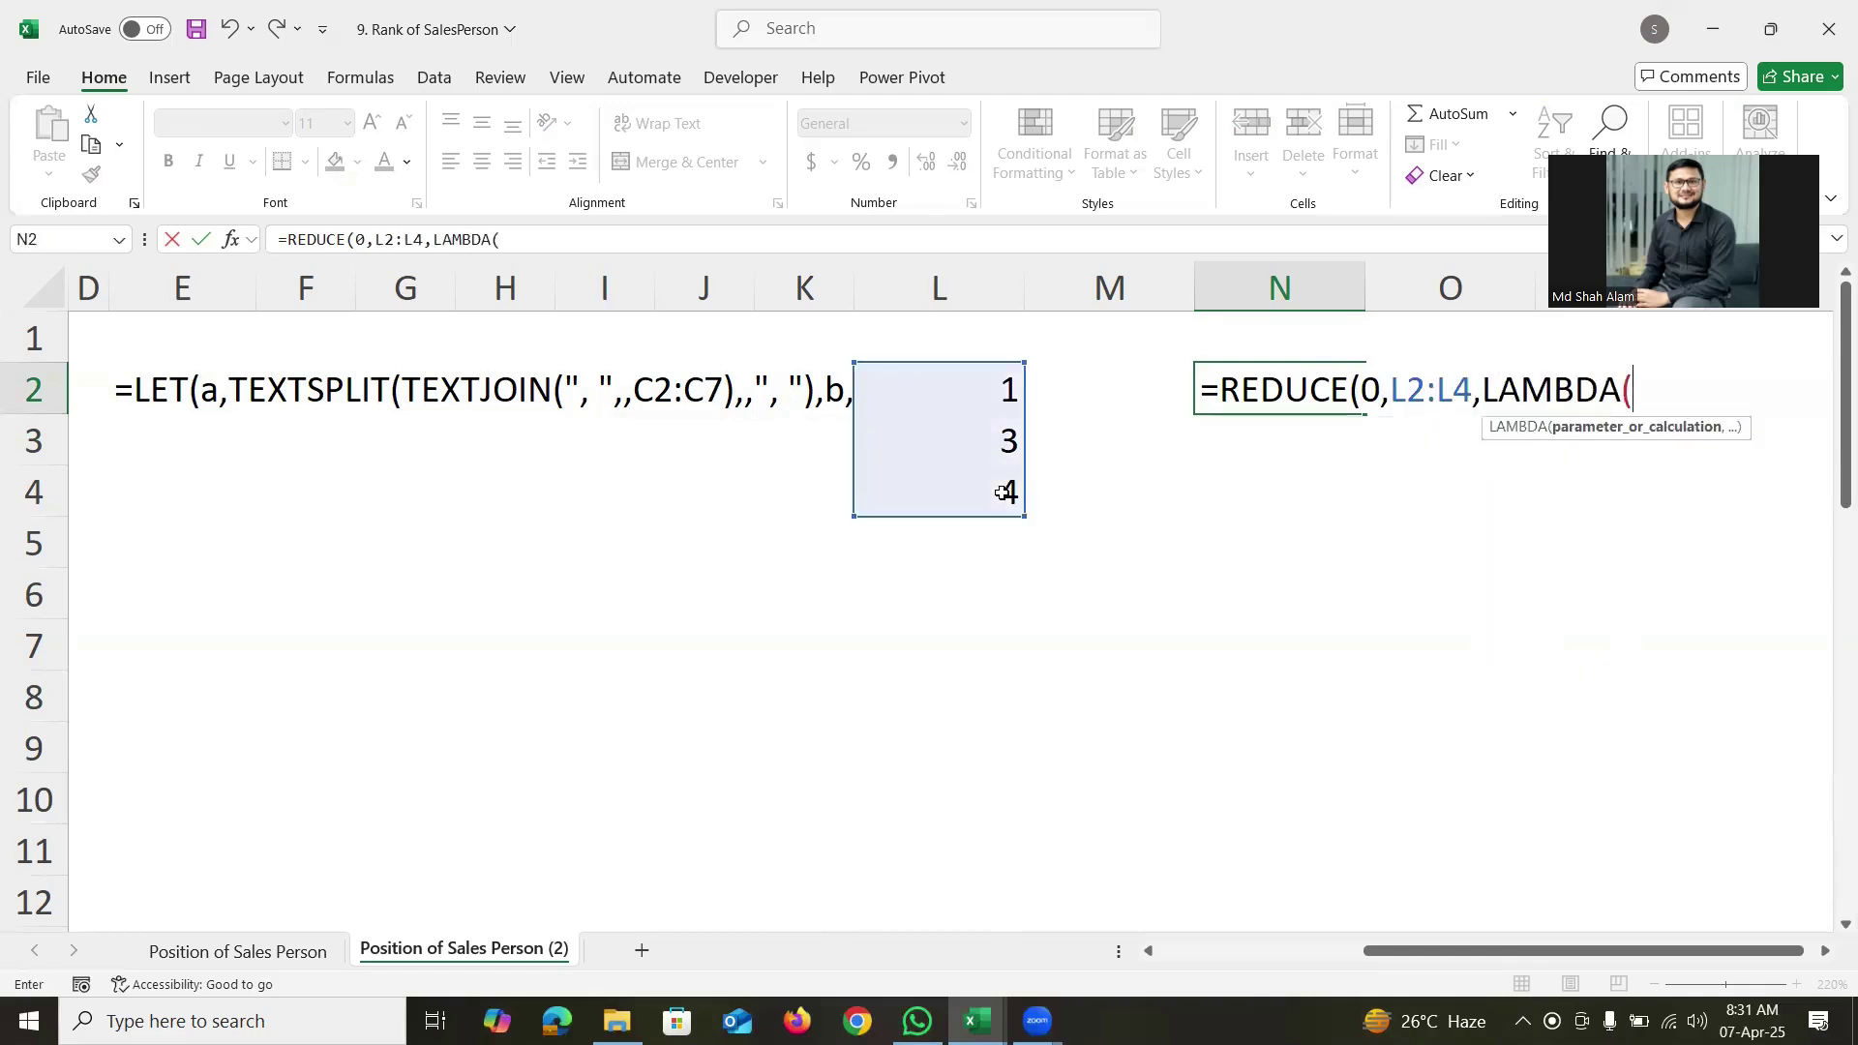
pyautogui.write('a,b')
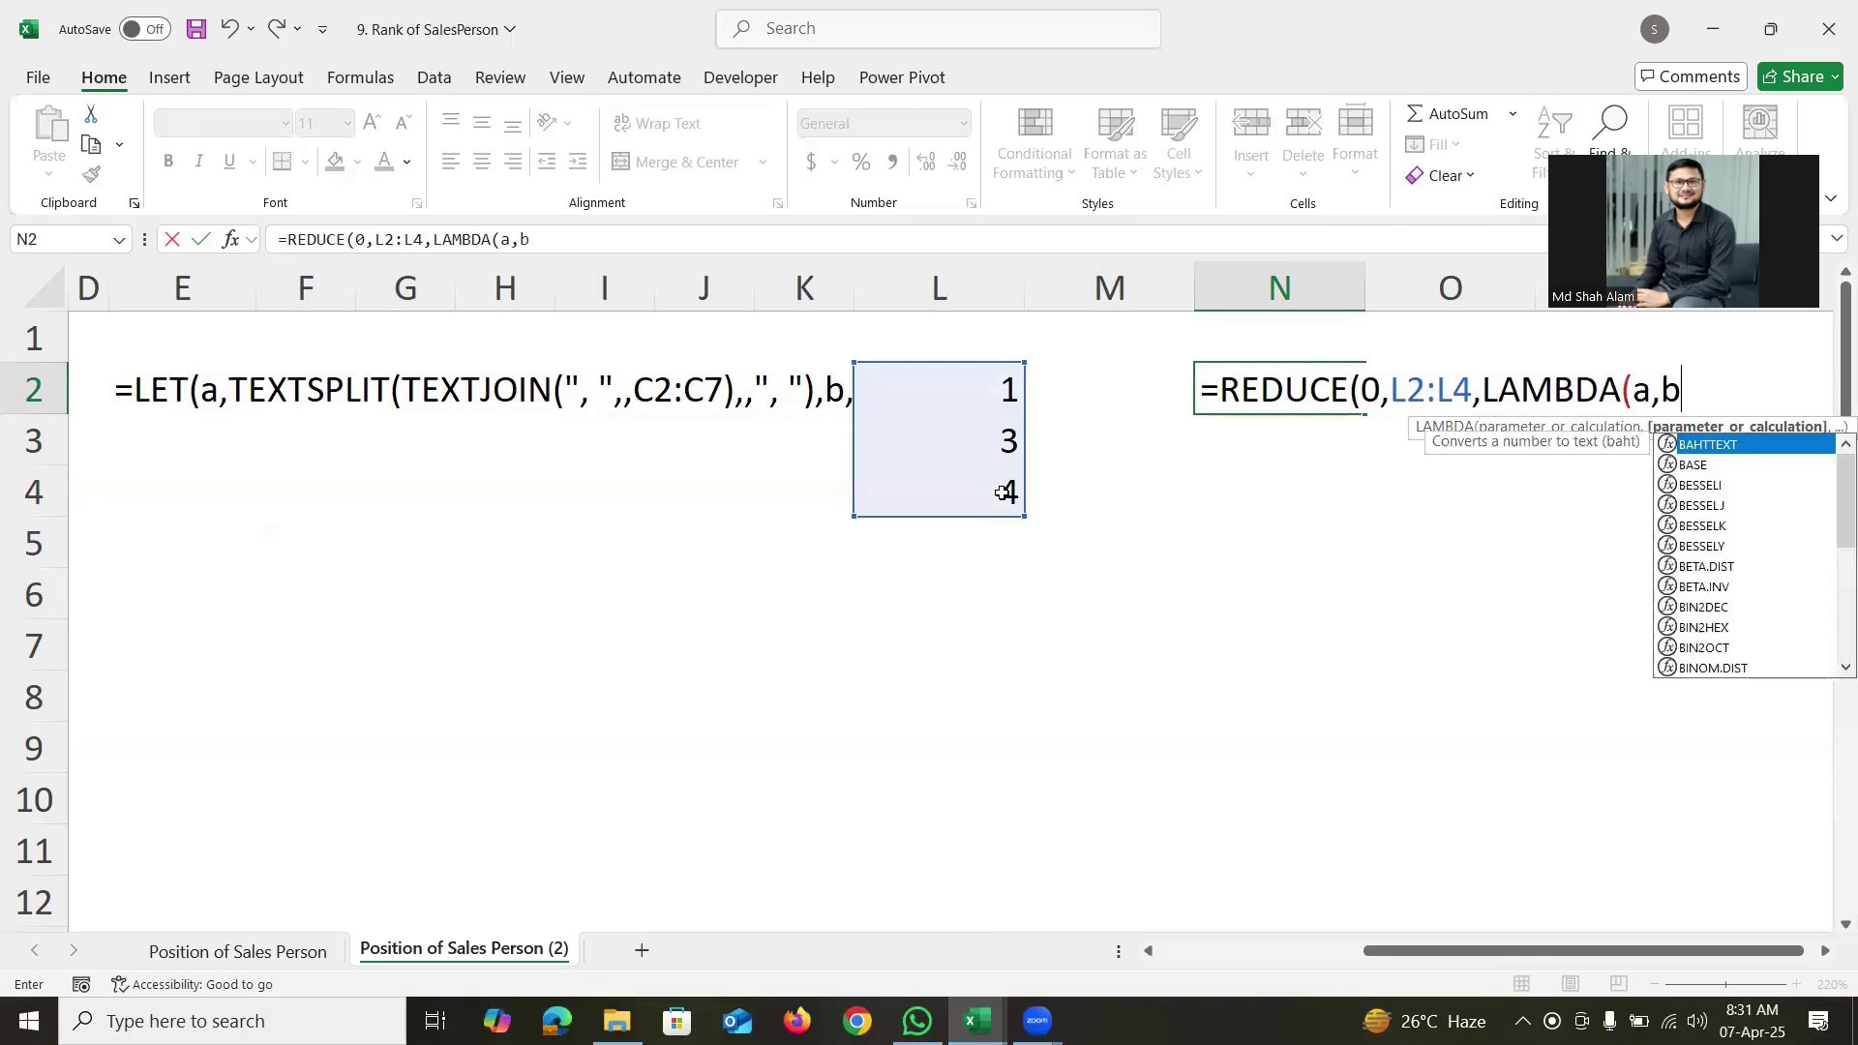
pyautogui.write(',a')
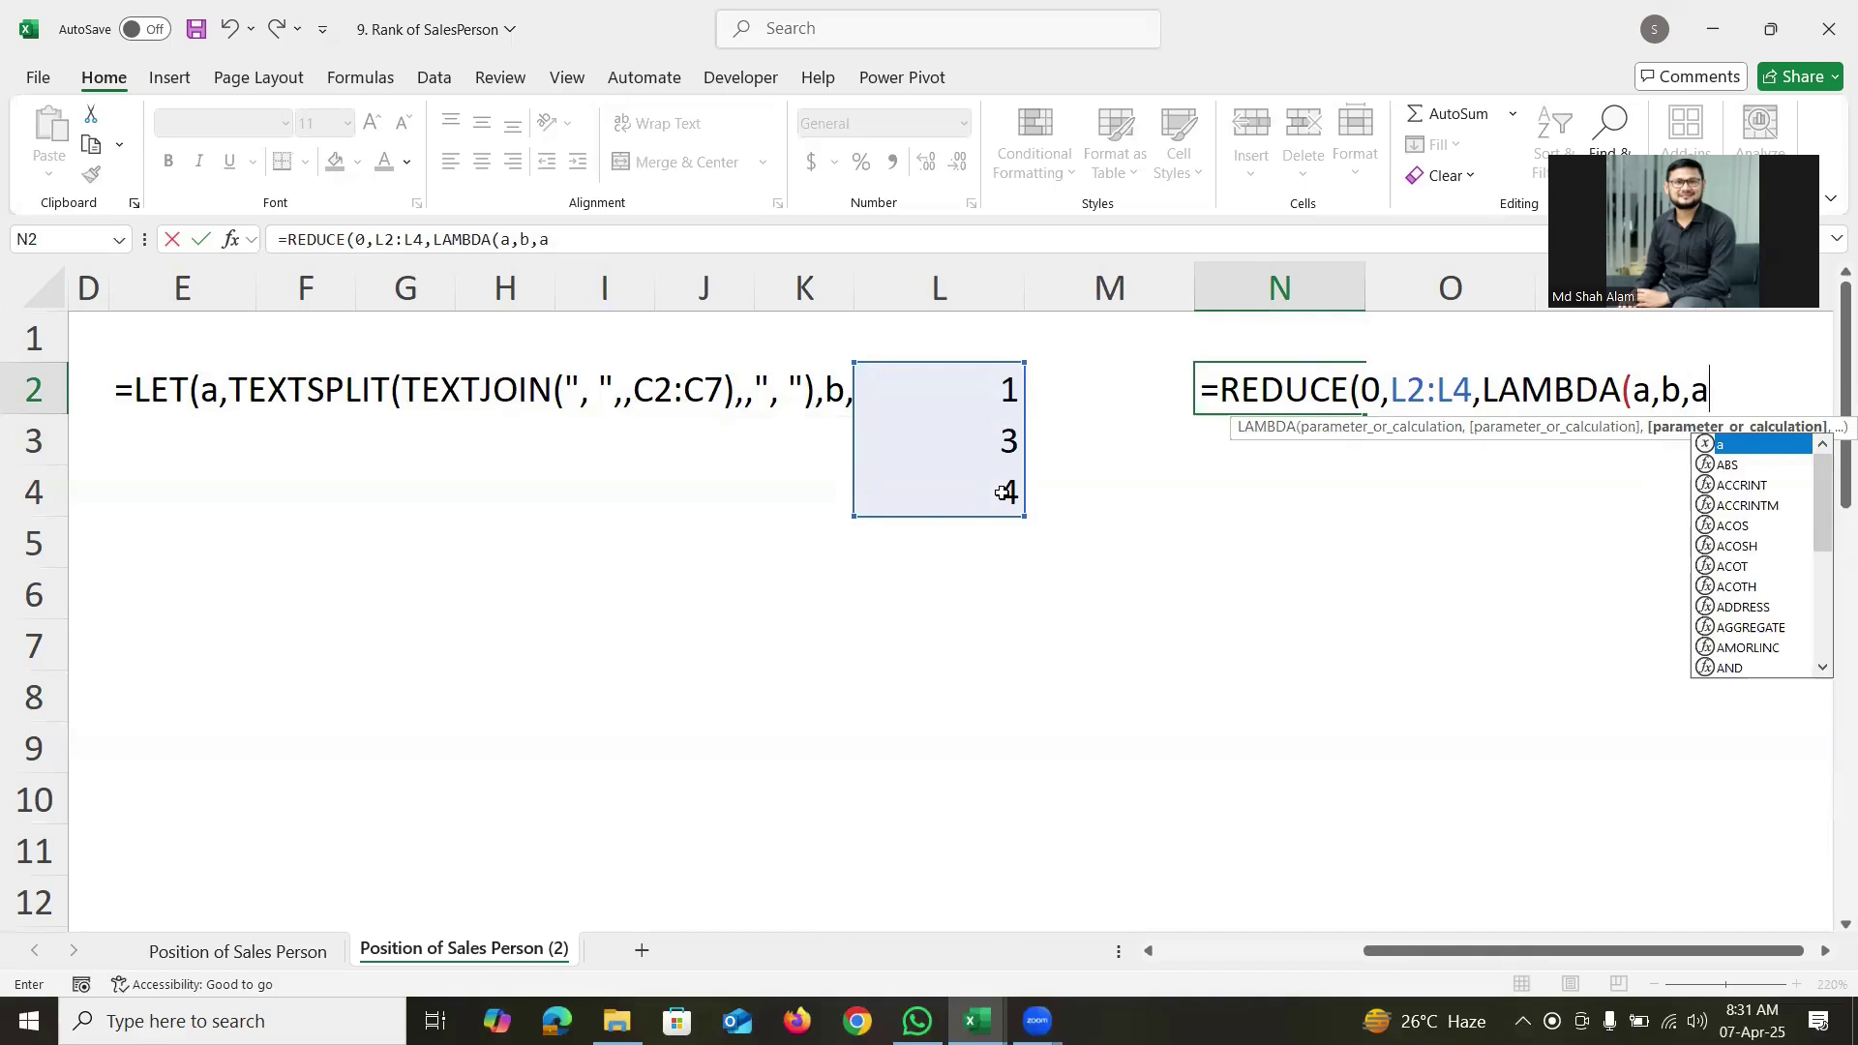
pyautogui.write('+b))')
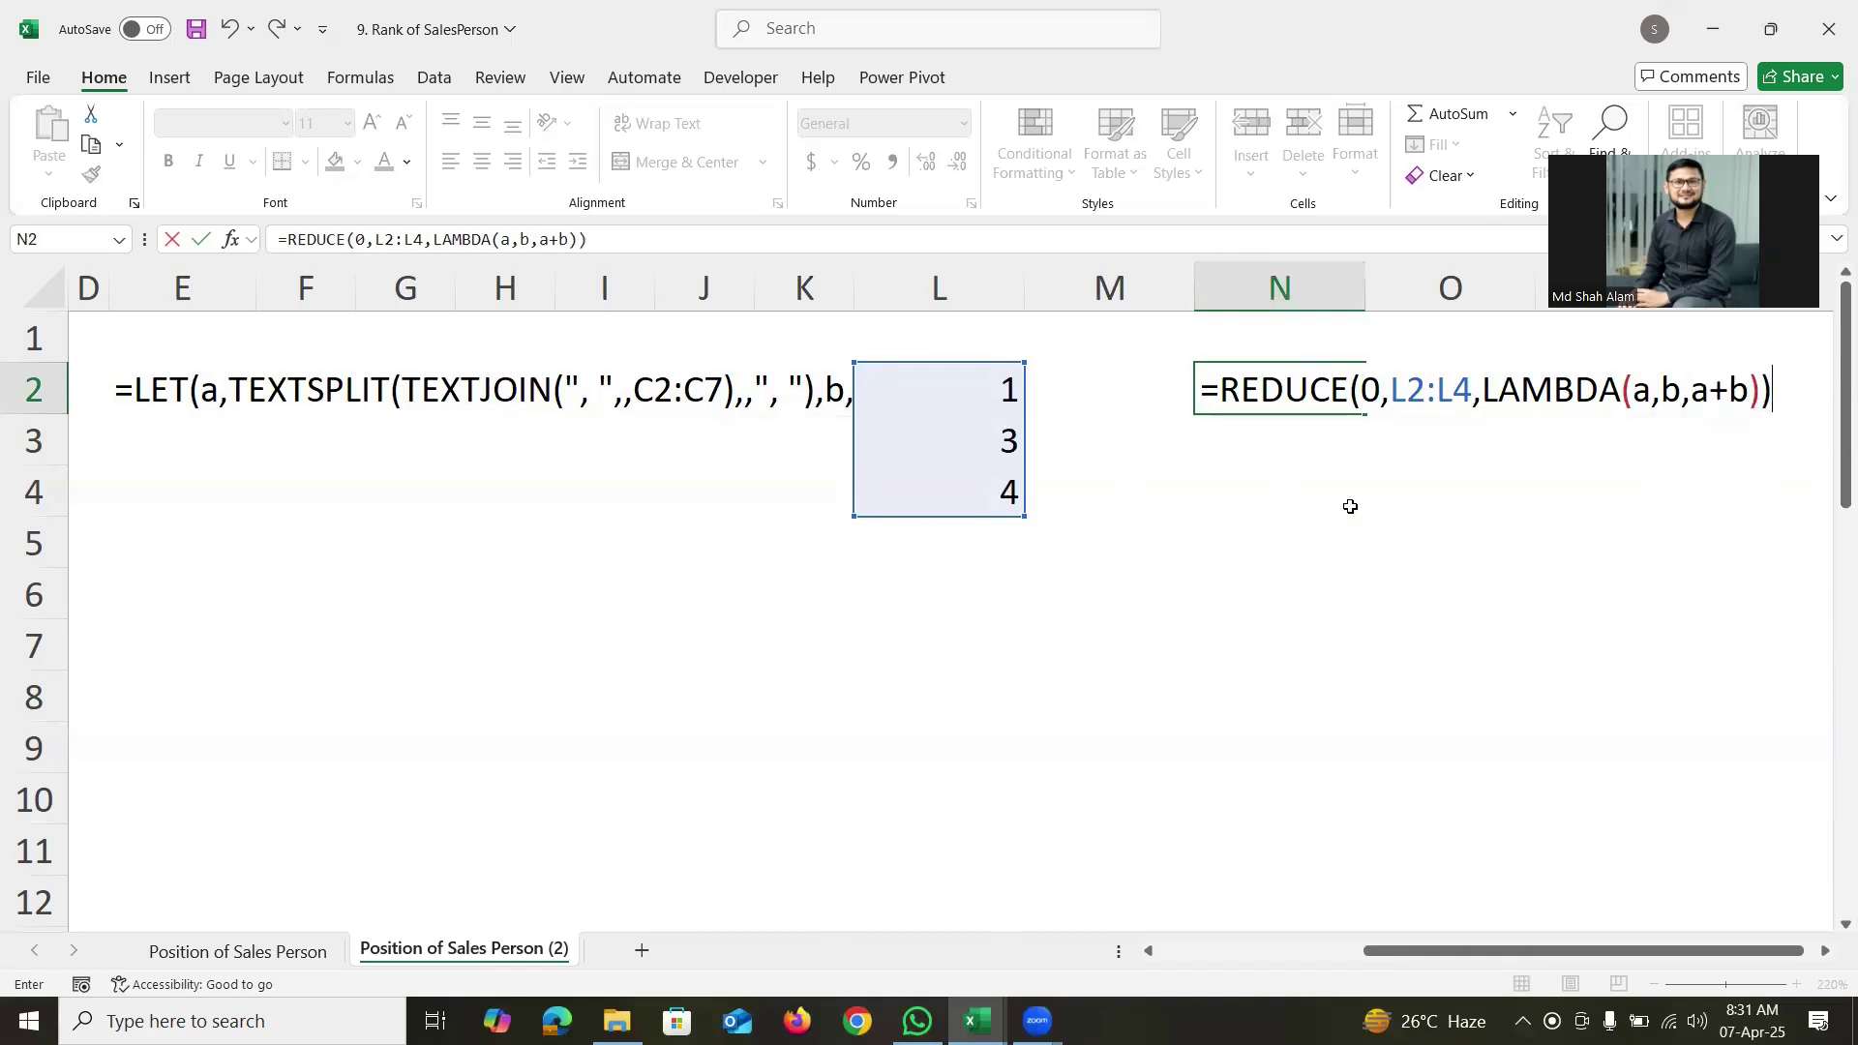
pyautogui.press('Return')
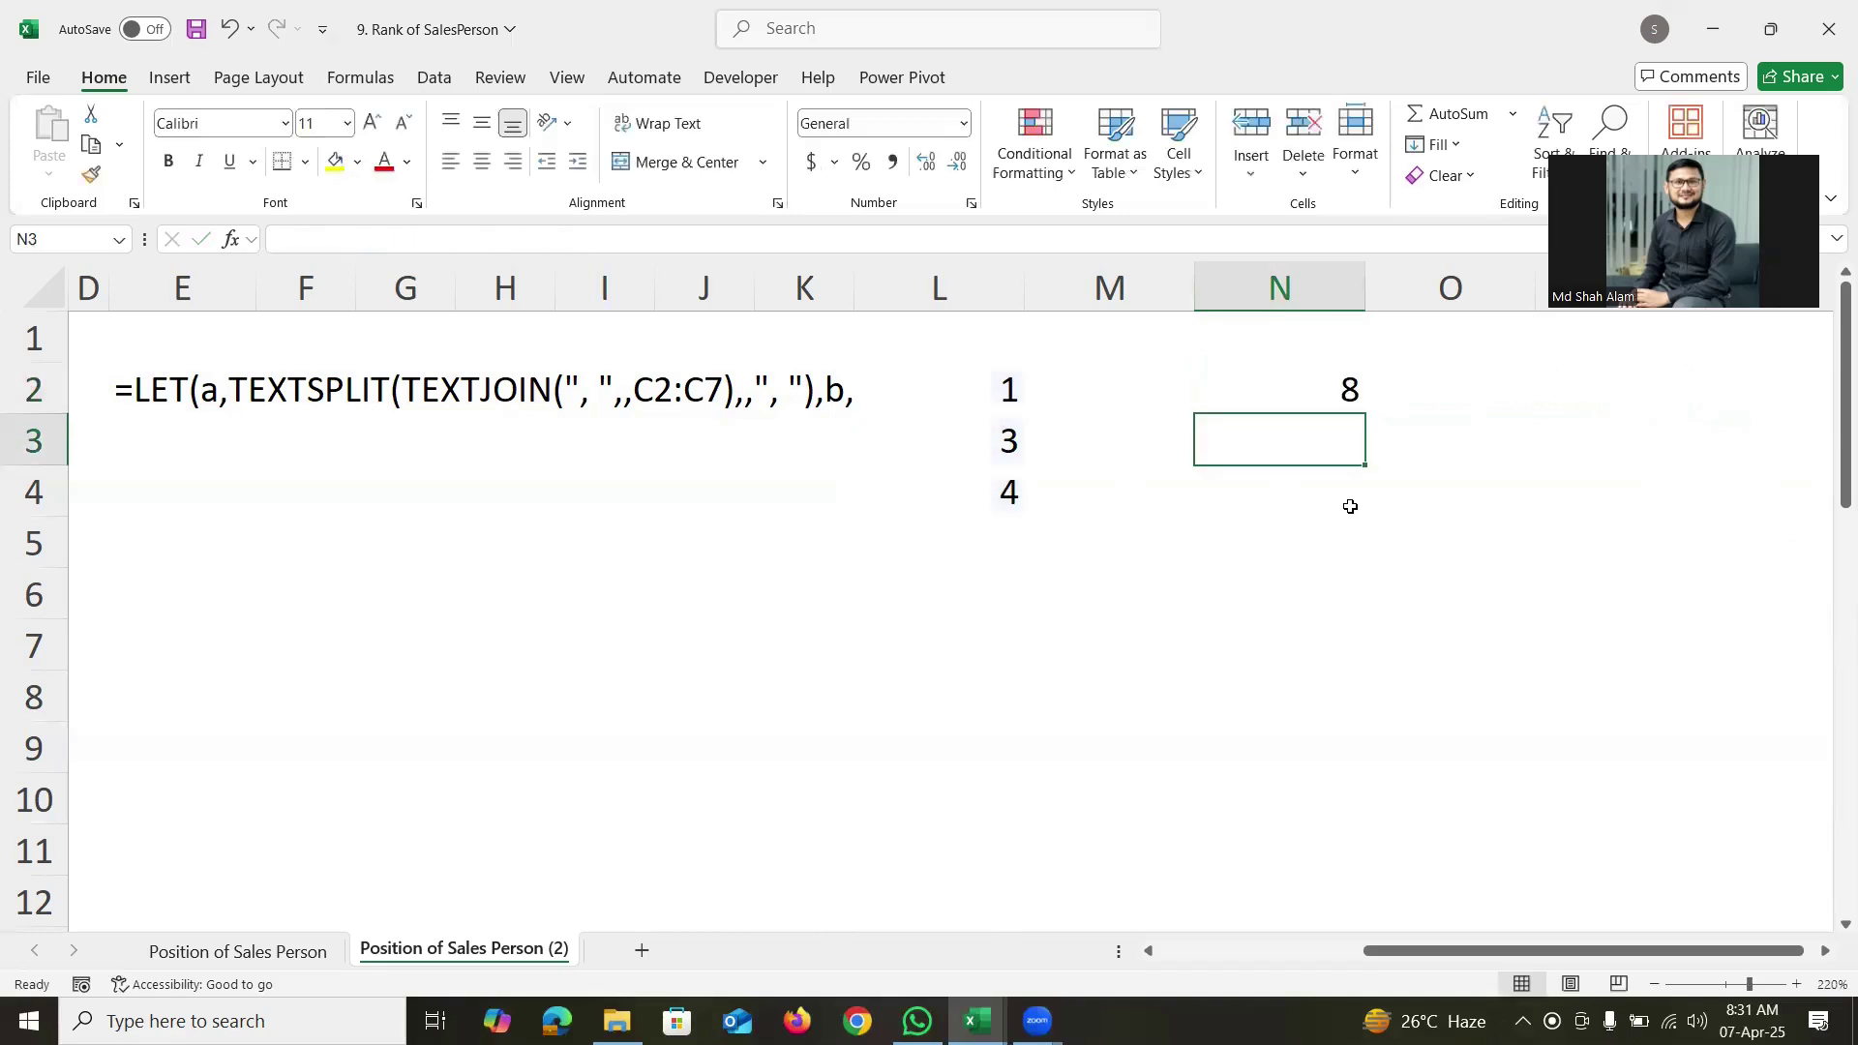
pyautogui.click(1344, 364)
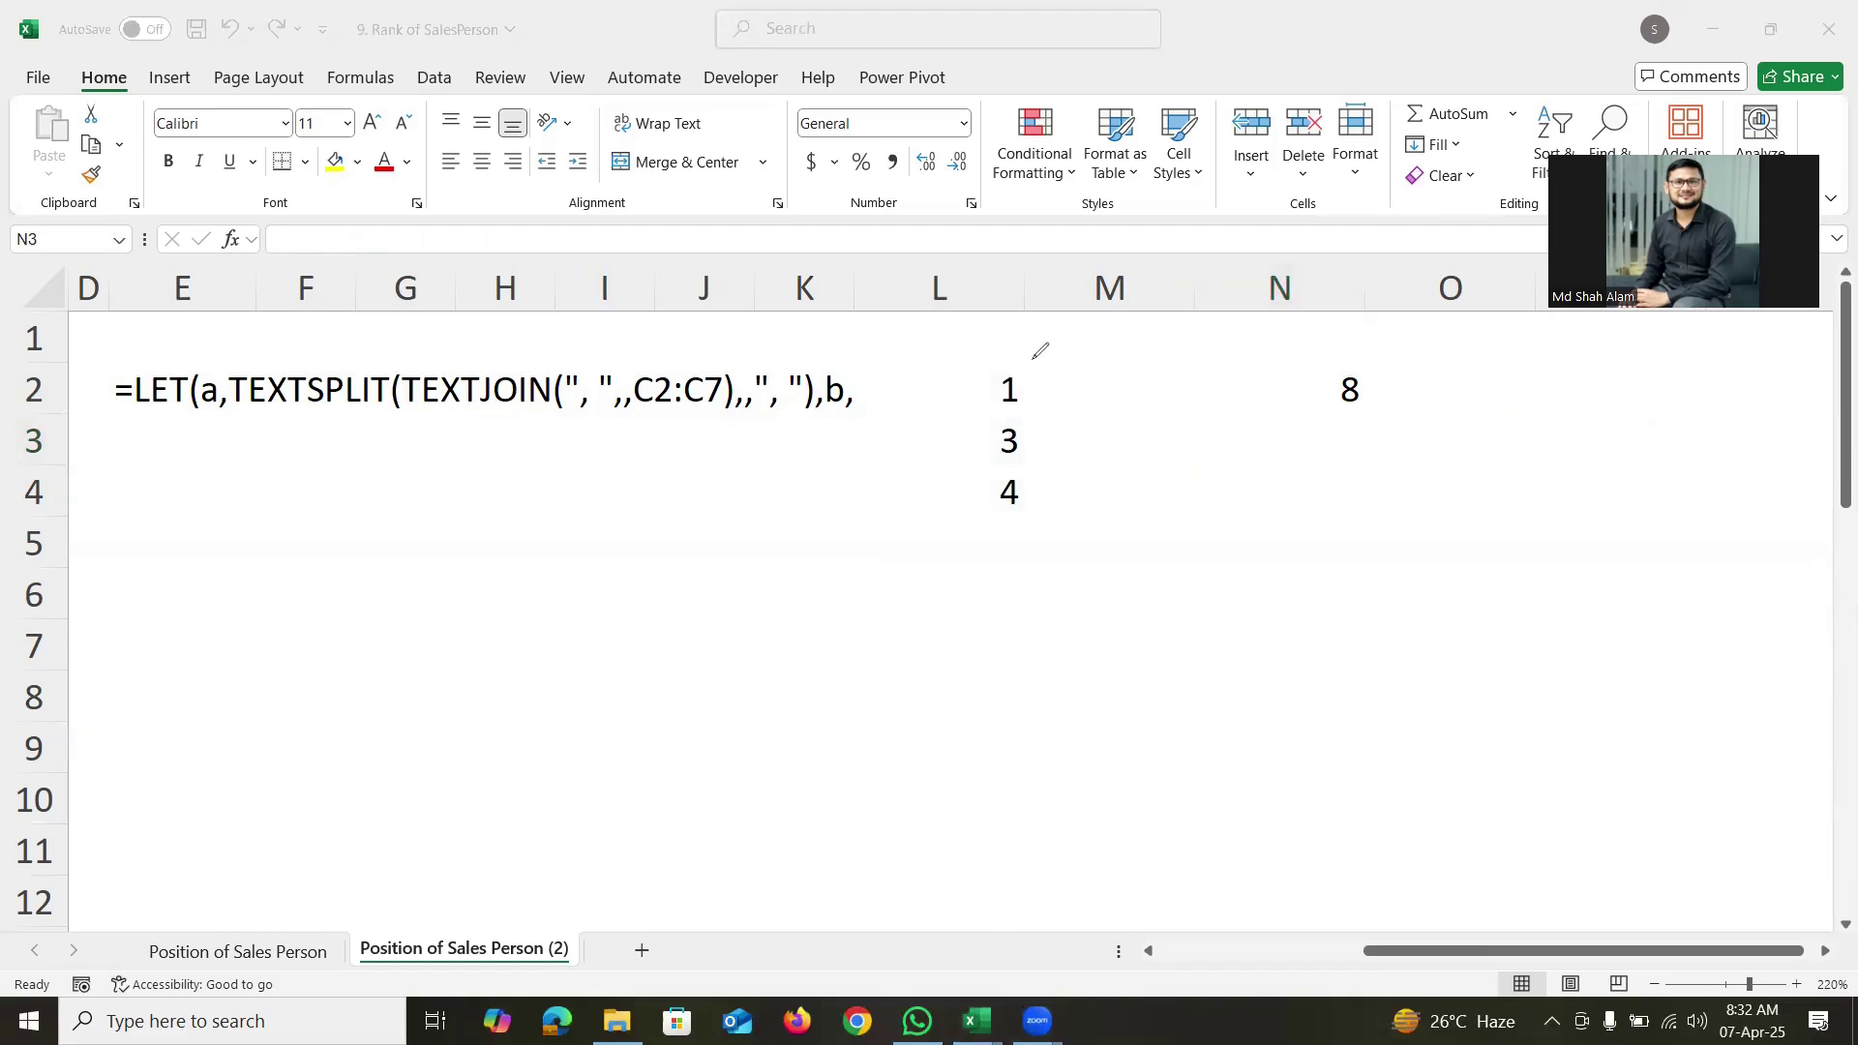
pyautogui.moveTo(1047, 347)
pyautogui.mouseDown()
pyautogui.moveTo(1034, 367)
pyautogui.moveTo(1086, 400)
pyautogui.moveTo(1055, 362)
pyautogui.moveTo(1068, 422)
pyautogui.moveTo(1093, 354)
pyautogui.mouseUp()
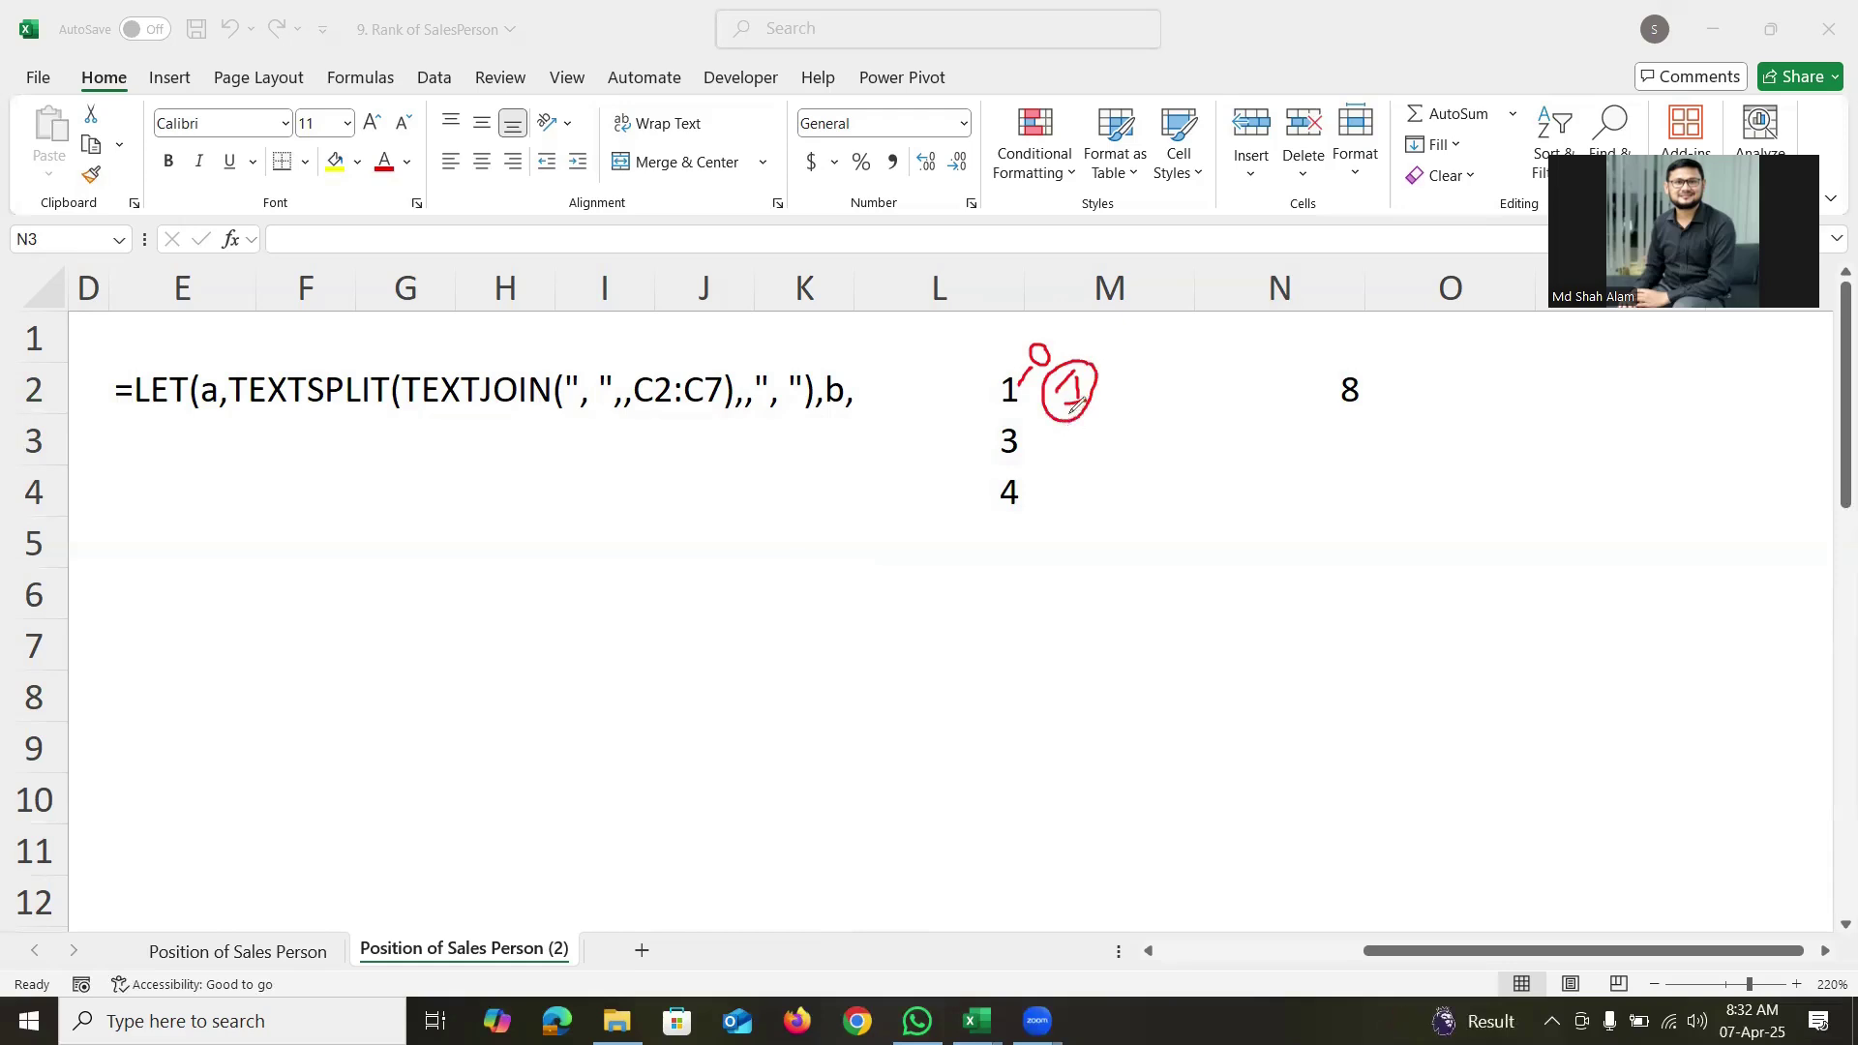
pyautogui.moveTo(1072, 411)
pyautogui.mouseDown()
pyautogui.moveTo(1027, 447)
pyautogui.moveTo(1084, 437)
pyautogui.moveTo(1086, 461)
pyautogui.moveTo(1059, 431)
pyautogui.moveTo(1074, 465)
pyautogui.moveTo(1101, 418)
pyautogui.moveTo(1035, 491)
pyautogui.moveTo(1086, 479)
pyautogui.moveTo(1099, 503)
pyautogui.moveTo(1091, 489)
pyautogui.mouseUp()
pyautogui.moveTo(1354, 365)
pyautogui.mouseDown()
pyautogui.moveTo(1332, 383)
pyautogui.moveTo(1370, 392)
pyautogui.moveTo(1354, 359)
pyautogui.mouseUp()
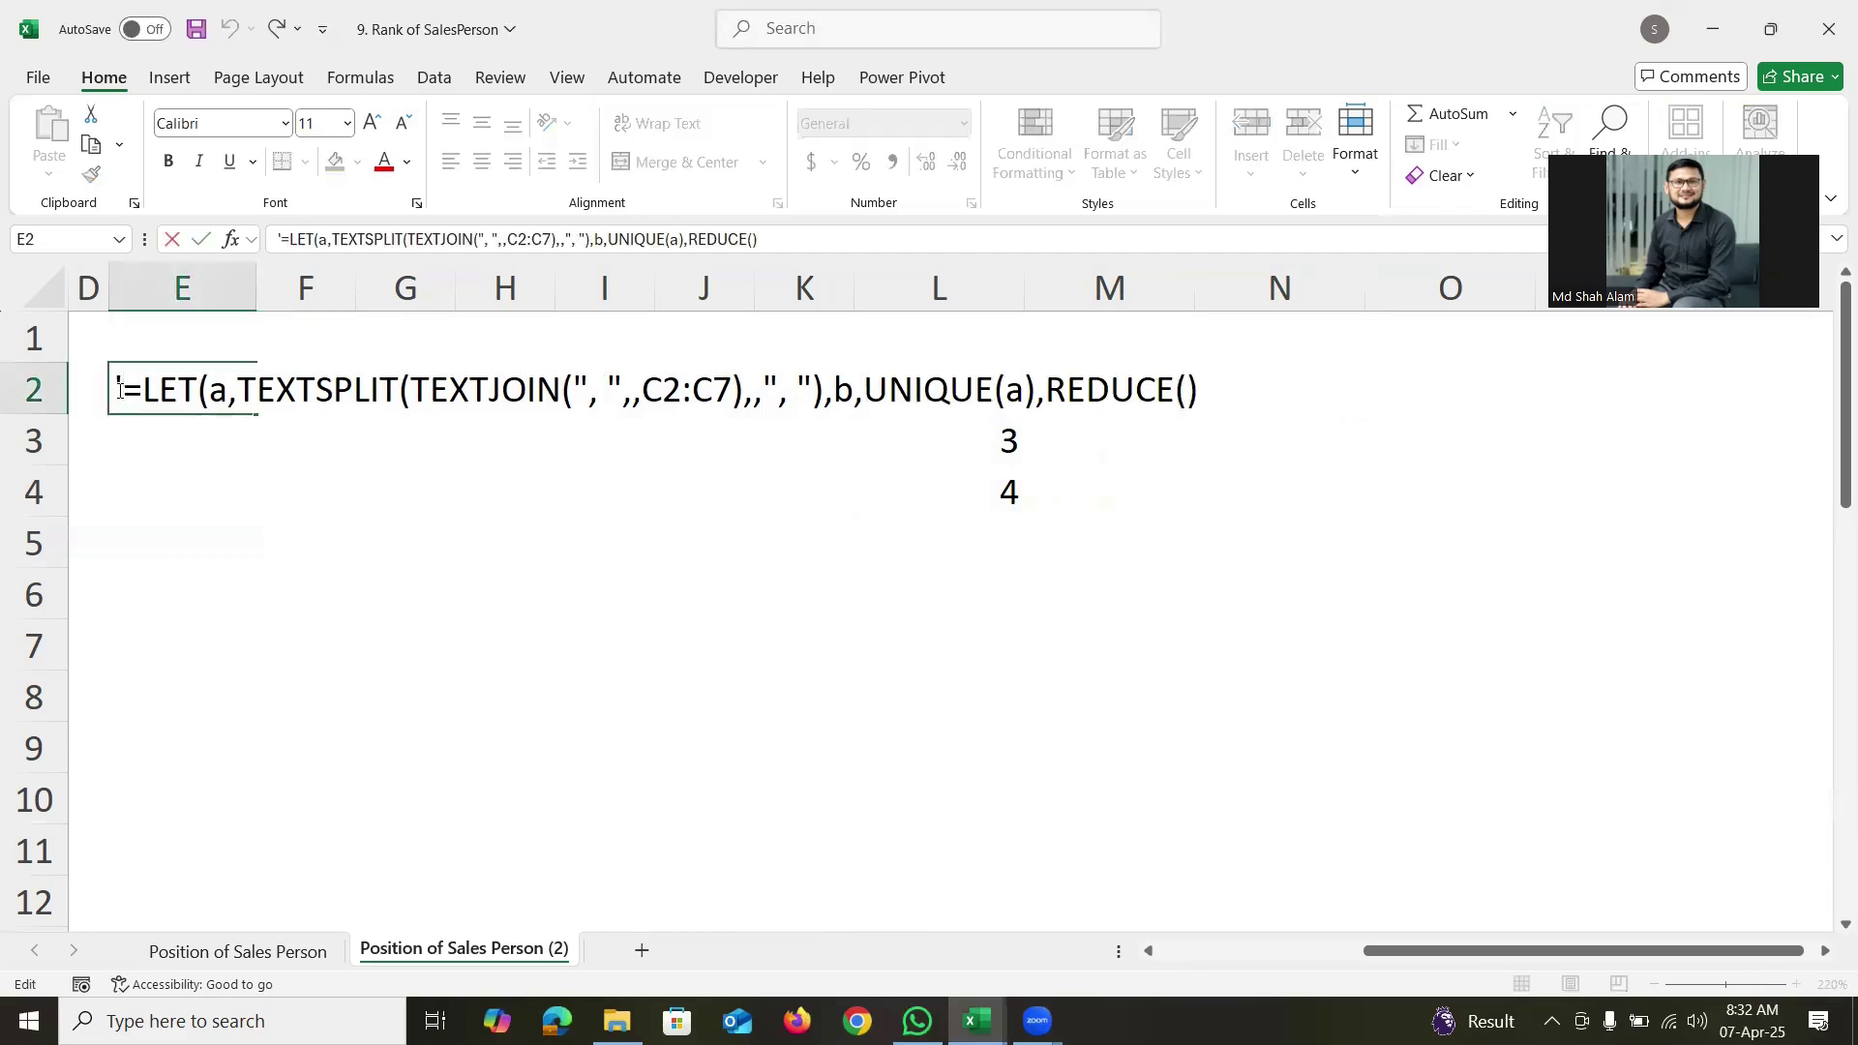
# Turn the E2 text back into a formula and give REDUCE the initial value b and array C2:C7.
pyautogui.press('BackSpace')
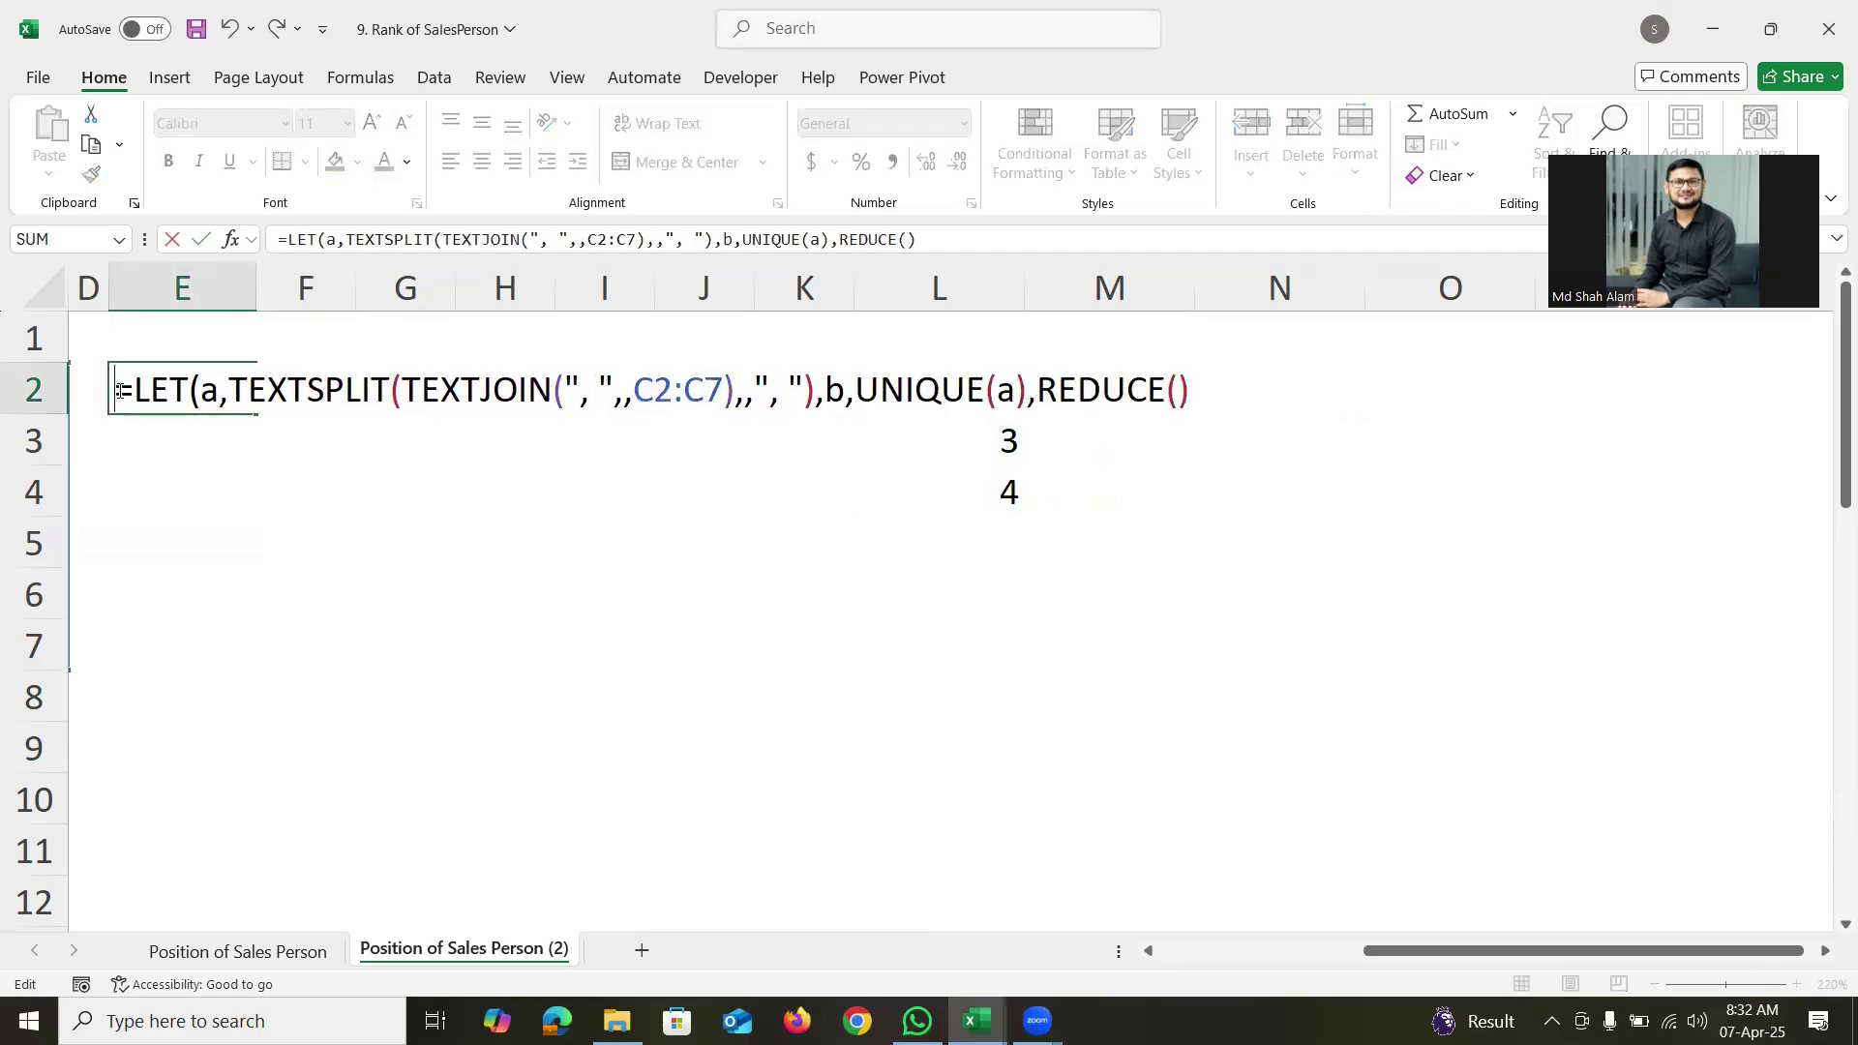
pyautogui.click(1192, 385)
pyautogui.press('BackSpace')
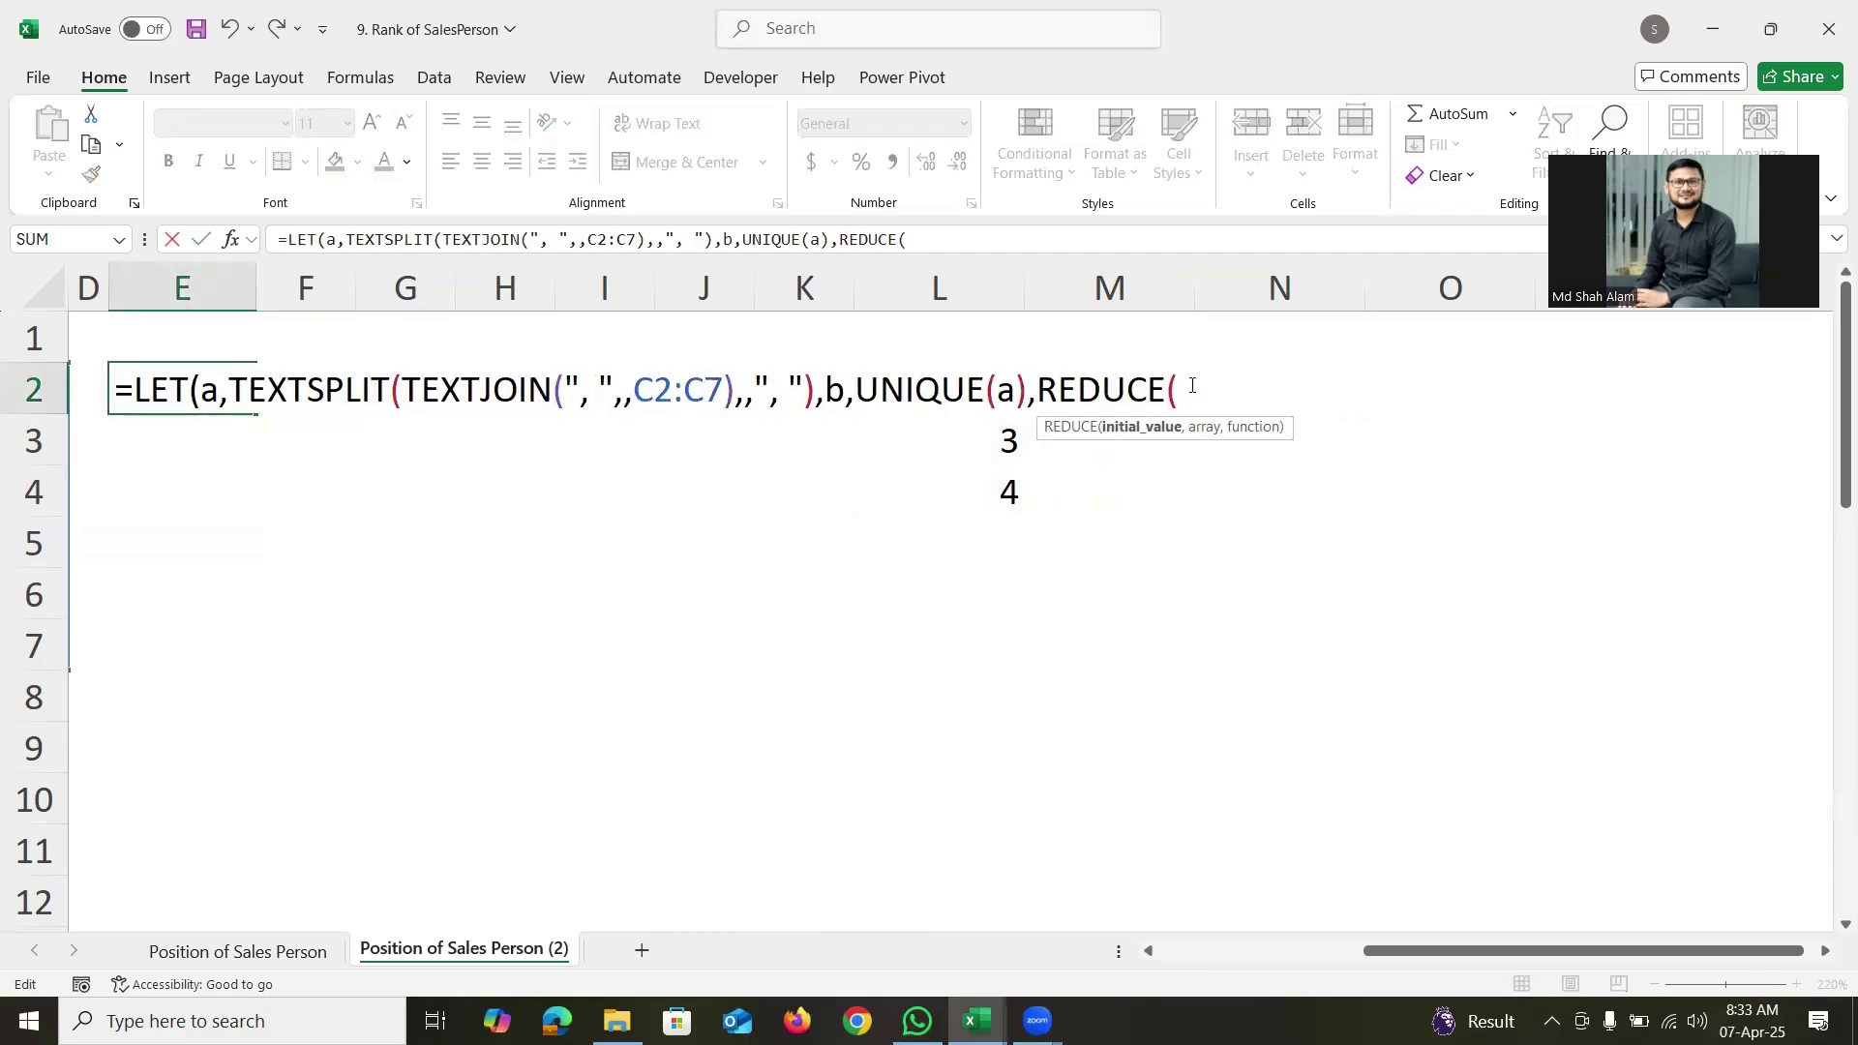
pyautogui.write('b')
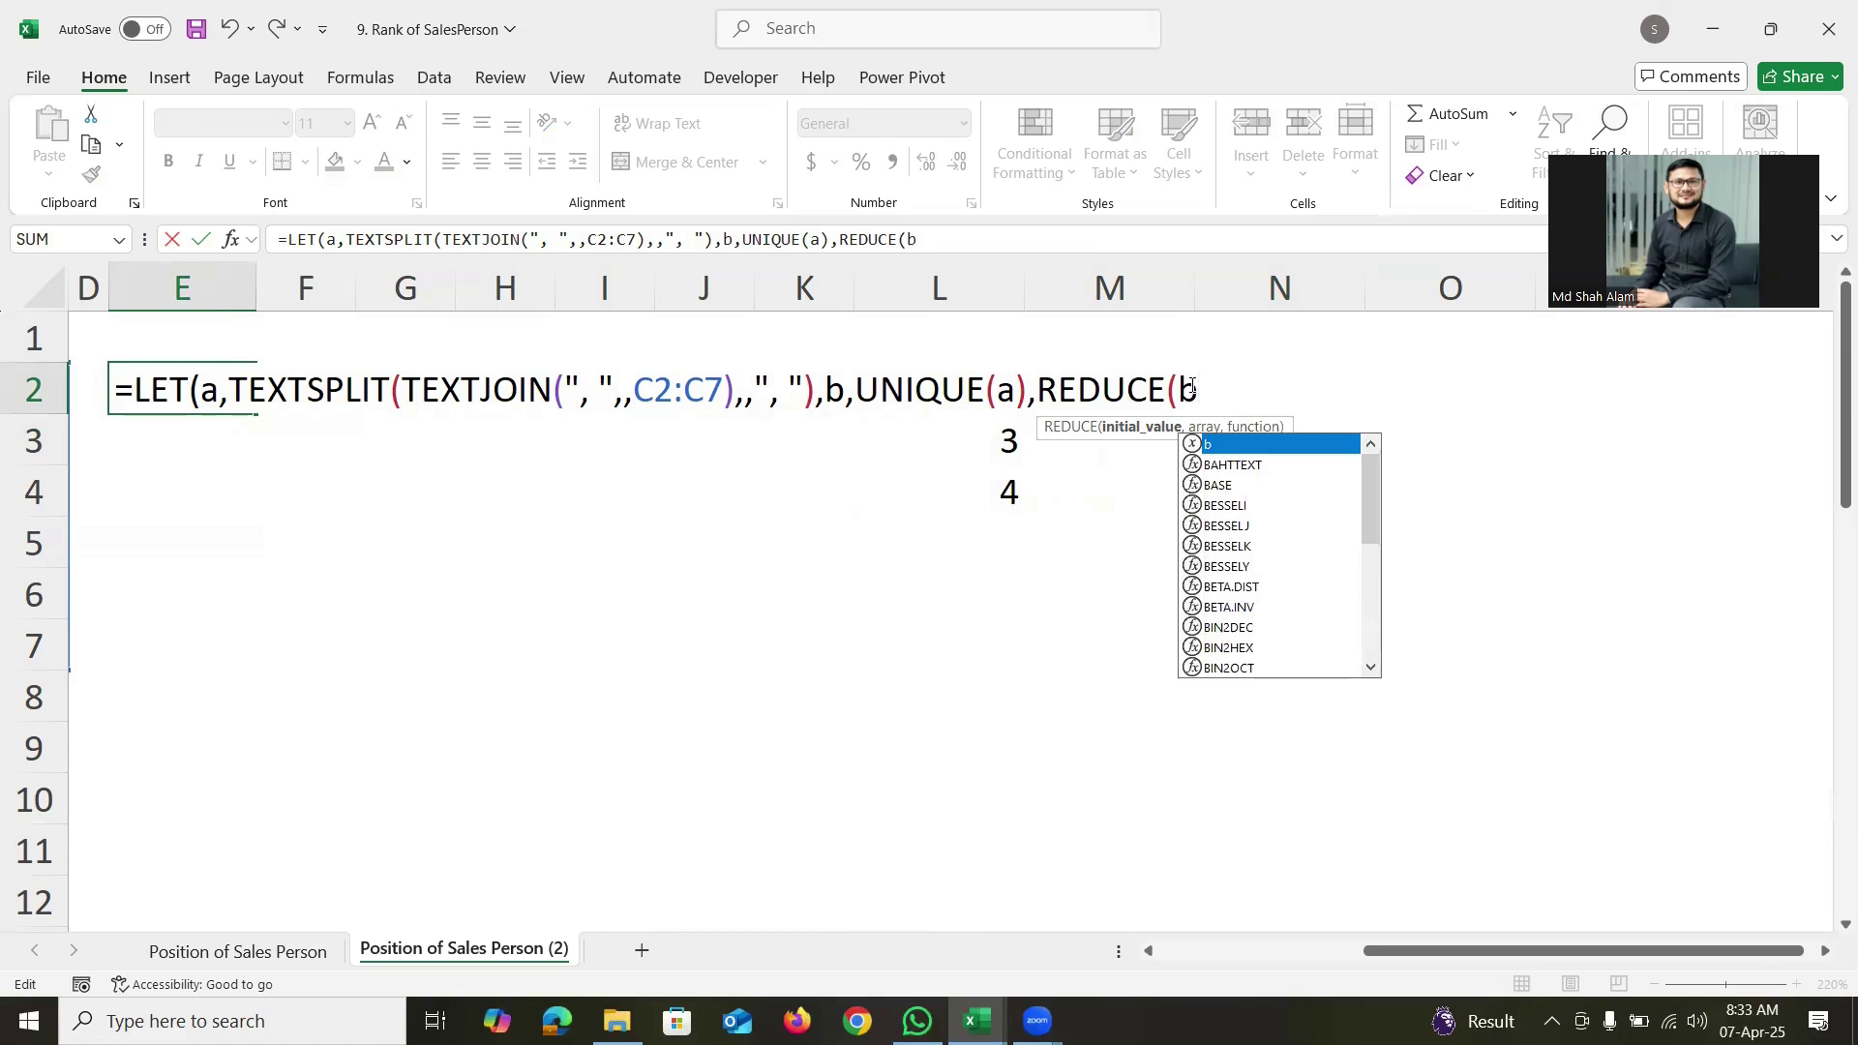
pyautogui.write(',')
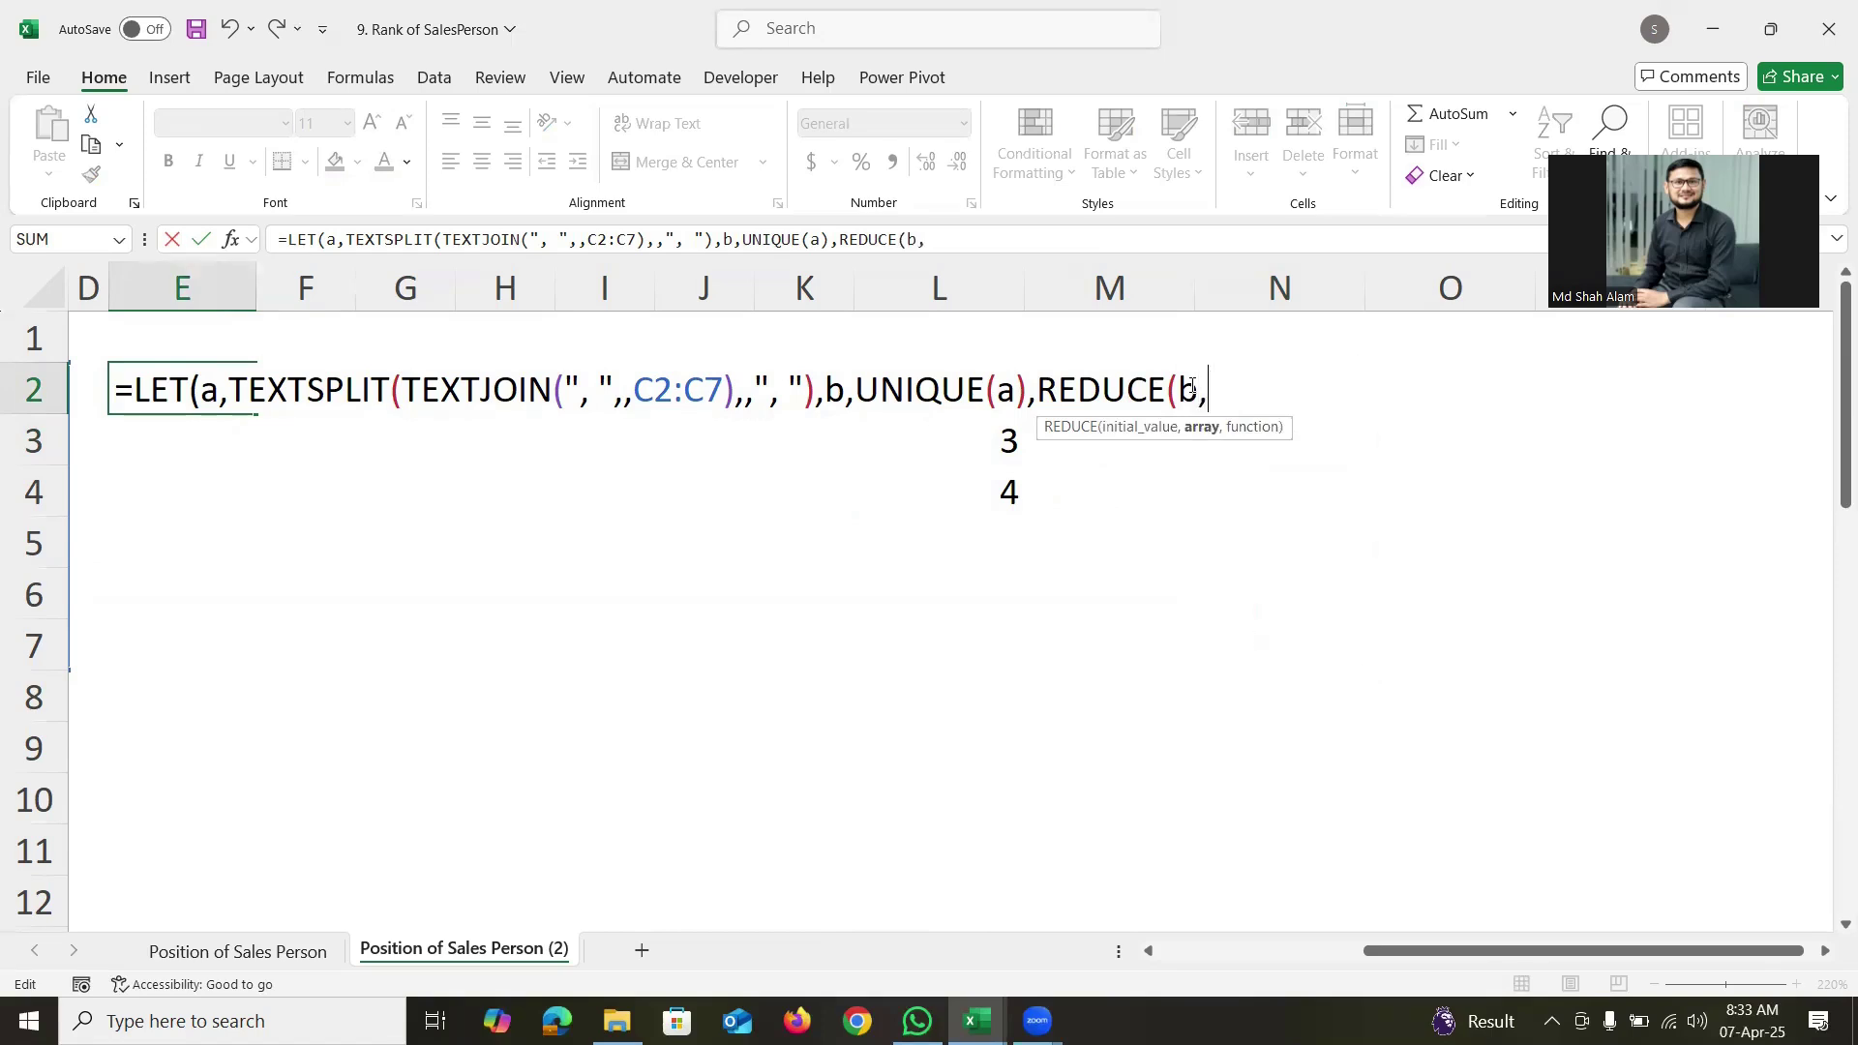
pyautogui.moveTo(1587, 950); pyautogui.dragTo(1381, 950)
pyautogui.click(477, 383)
pyautogui.moveTo(502, 483); pyautogui.dragTo(548, 657)
# Add a LAMBDA with parameters x and y to REDUCE, starting its calculation with HSTACK and x as the first array.
pyautogui.write(',La')
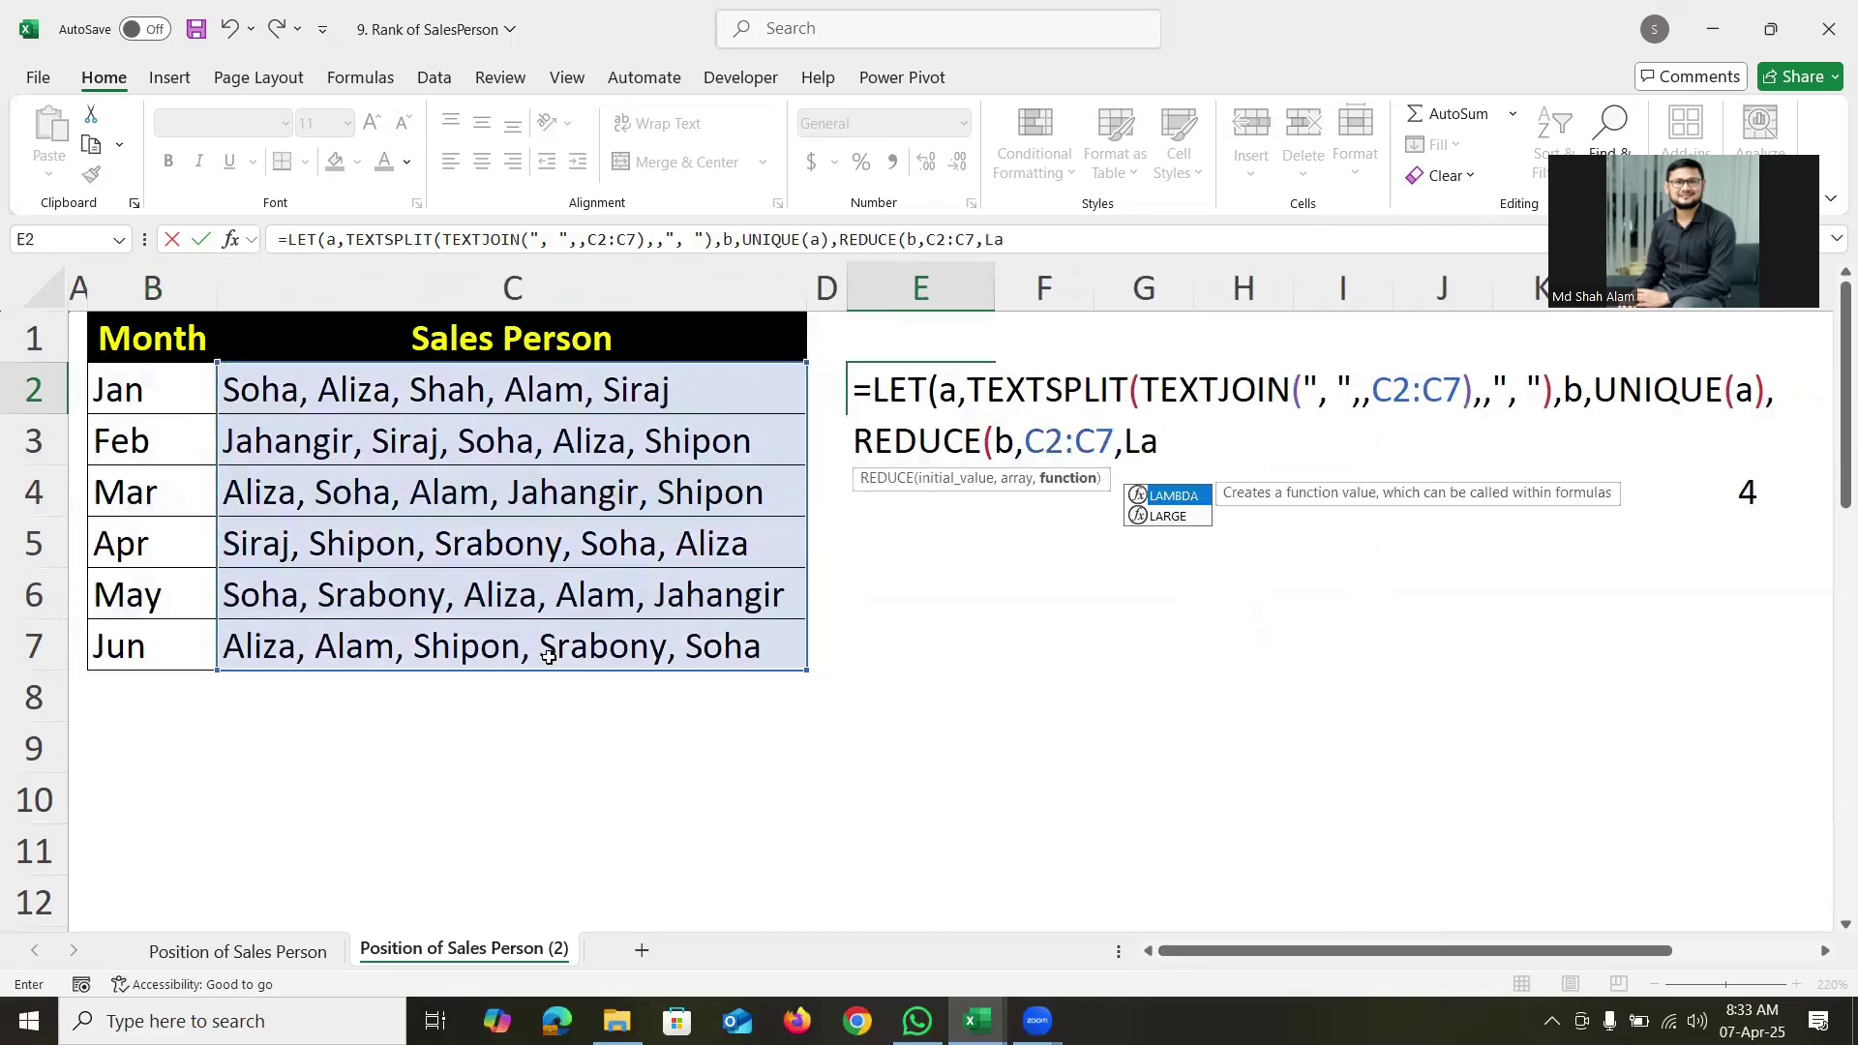
pyautogui.press('Tab')
pyautogui.write('x')
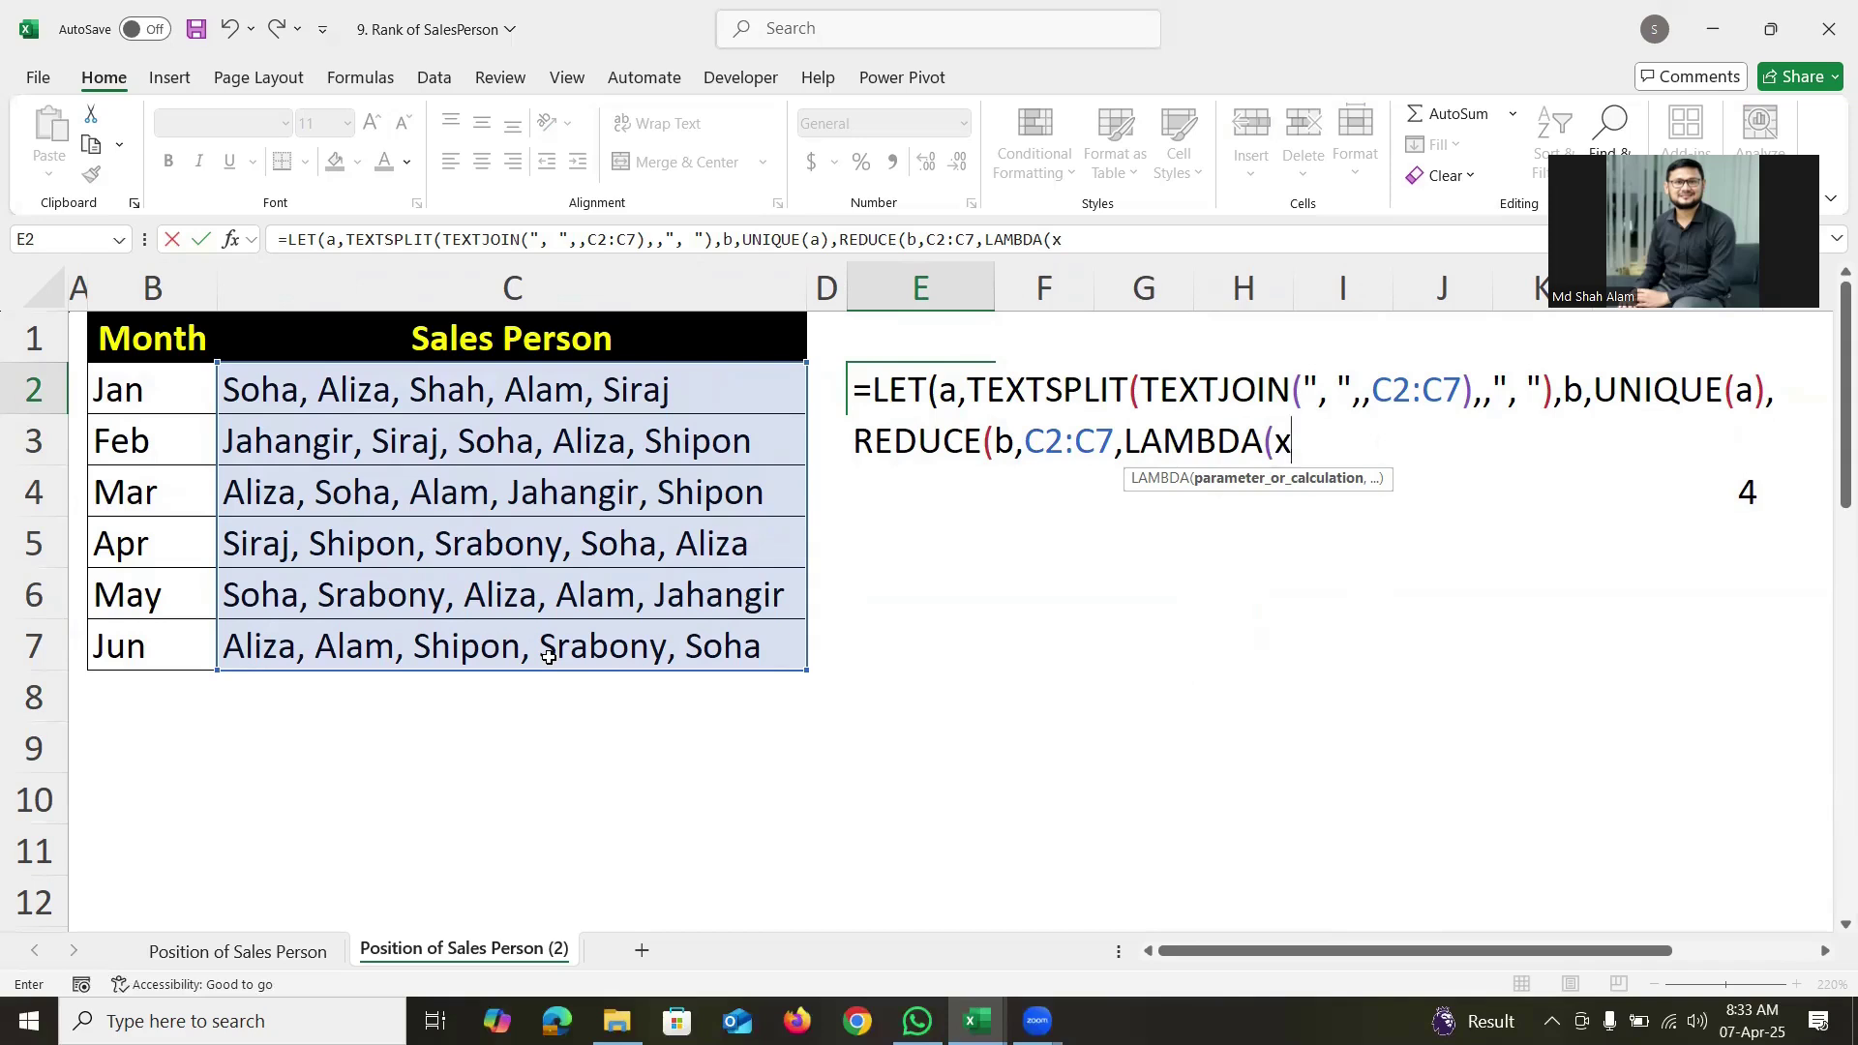
pyautogui.write(',')
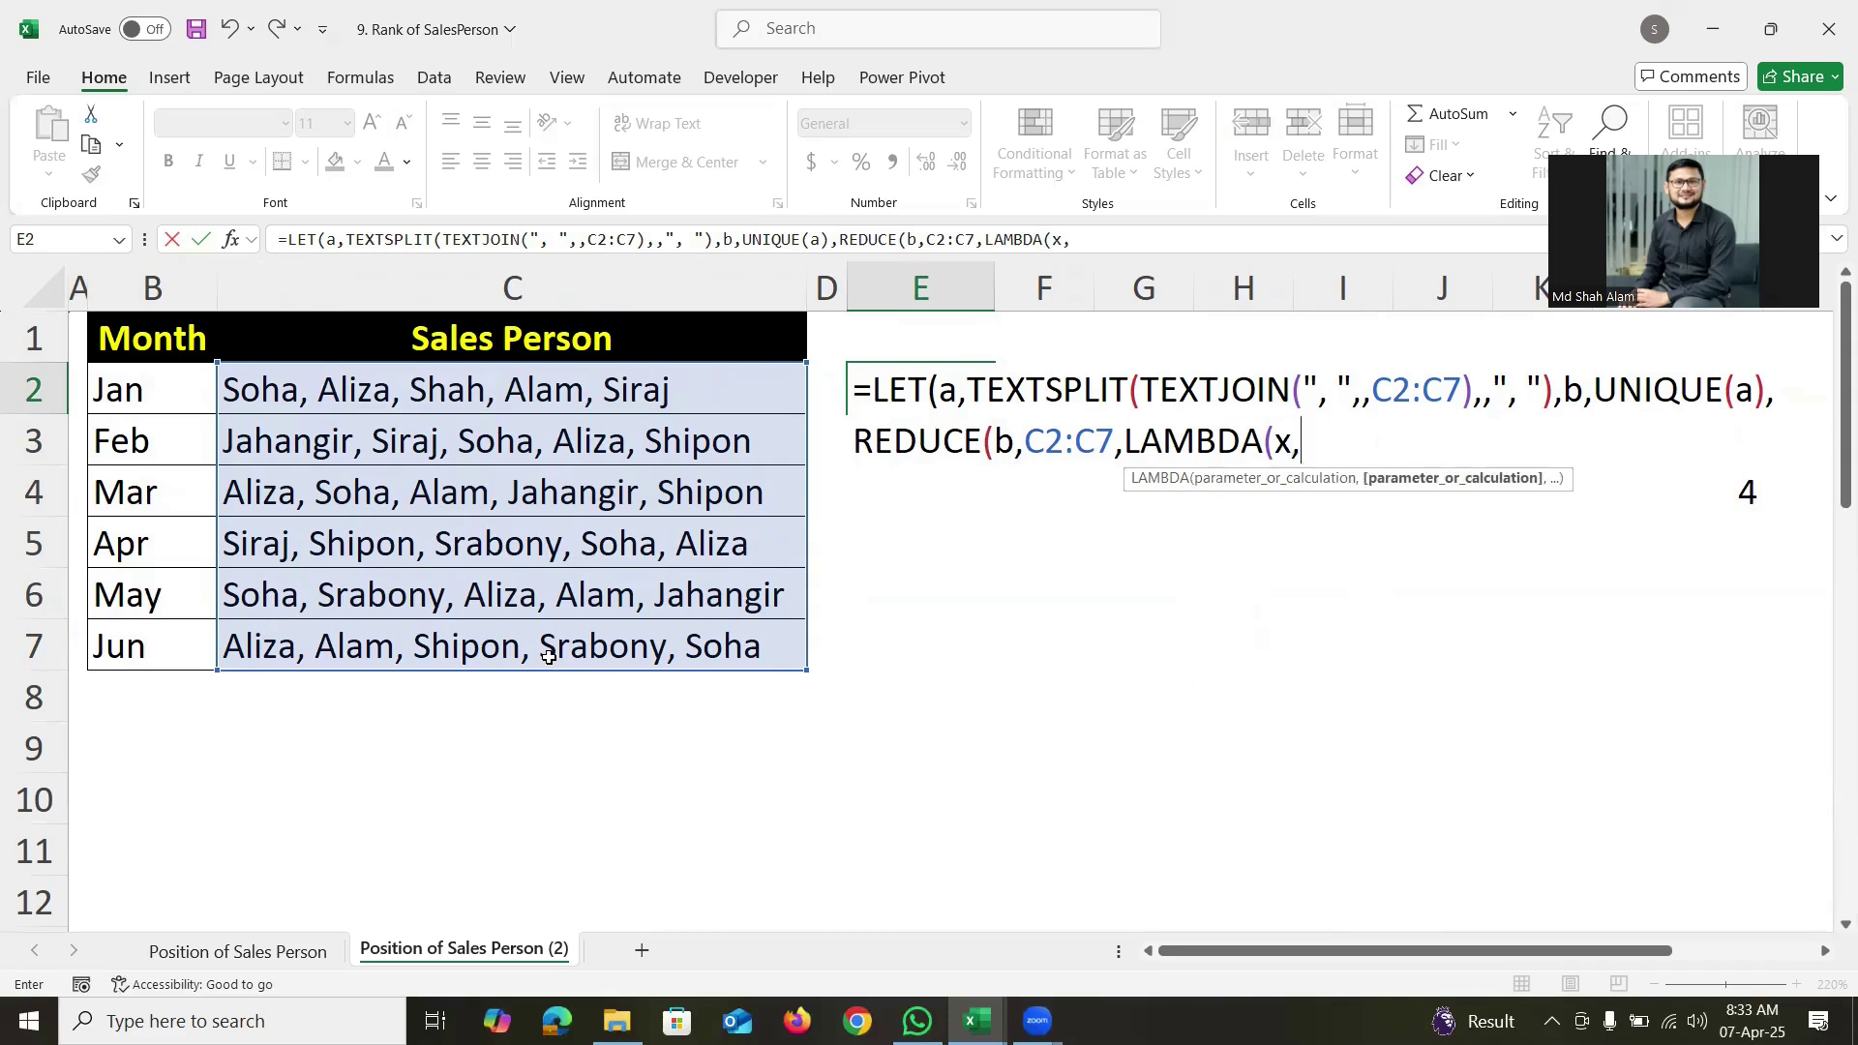
pyautogui.write('y')
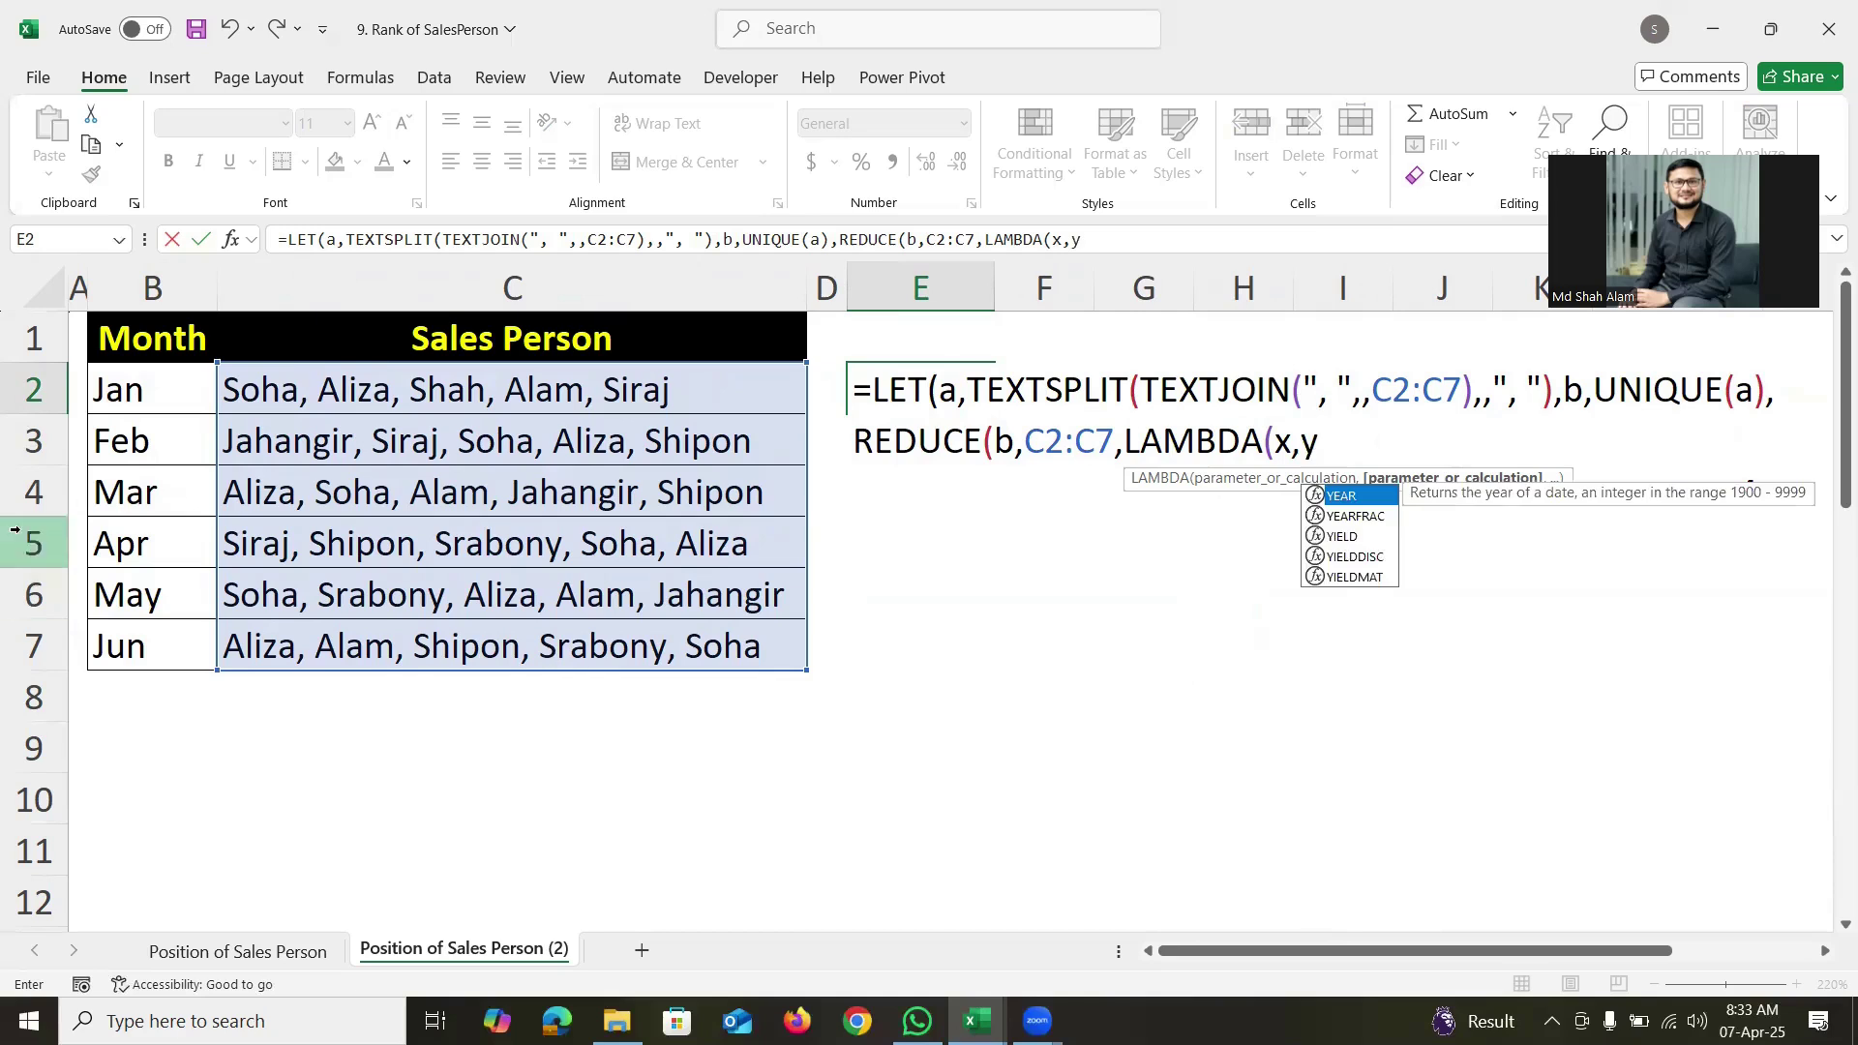
pyautogui.write(',hs')
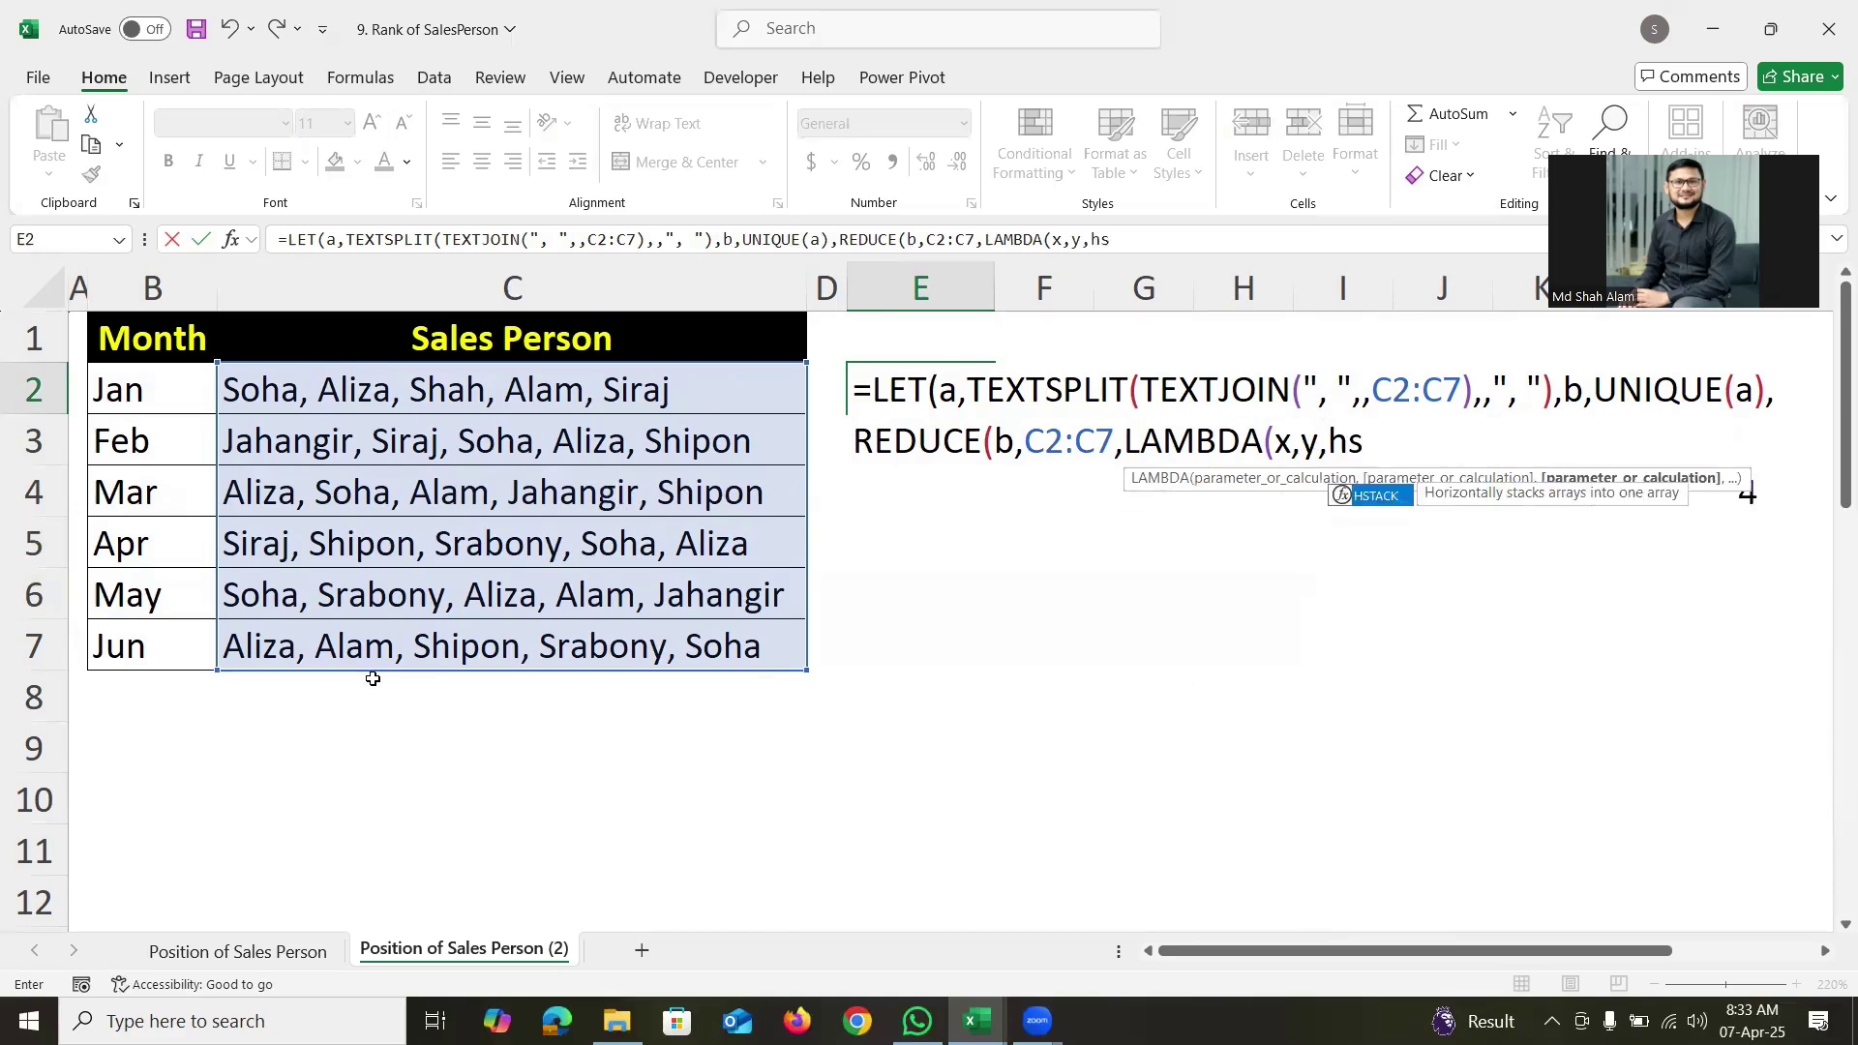
pyautogui.press('Tab')
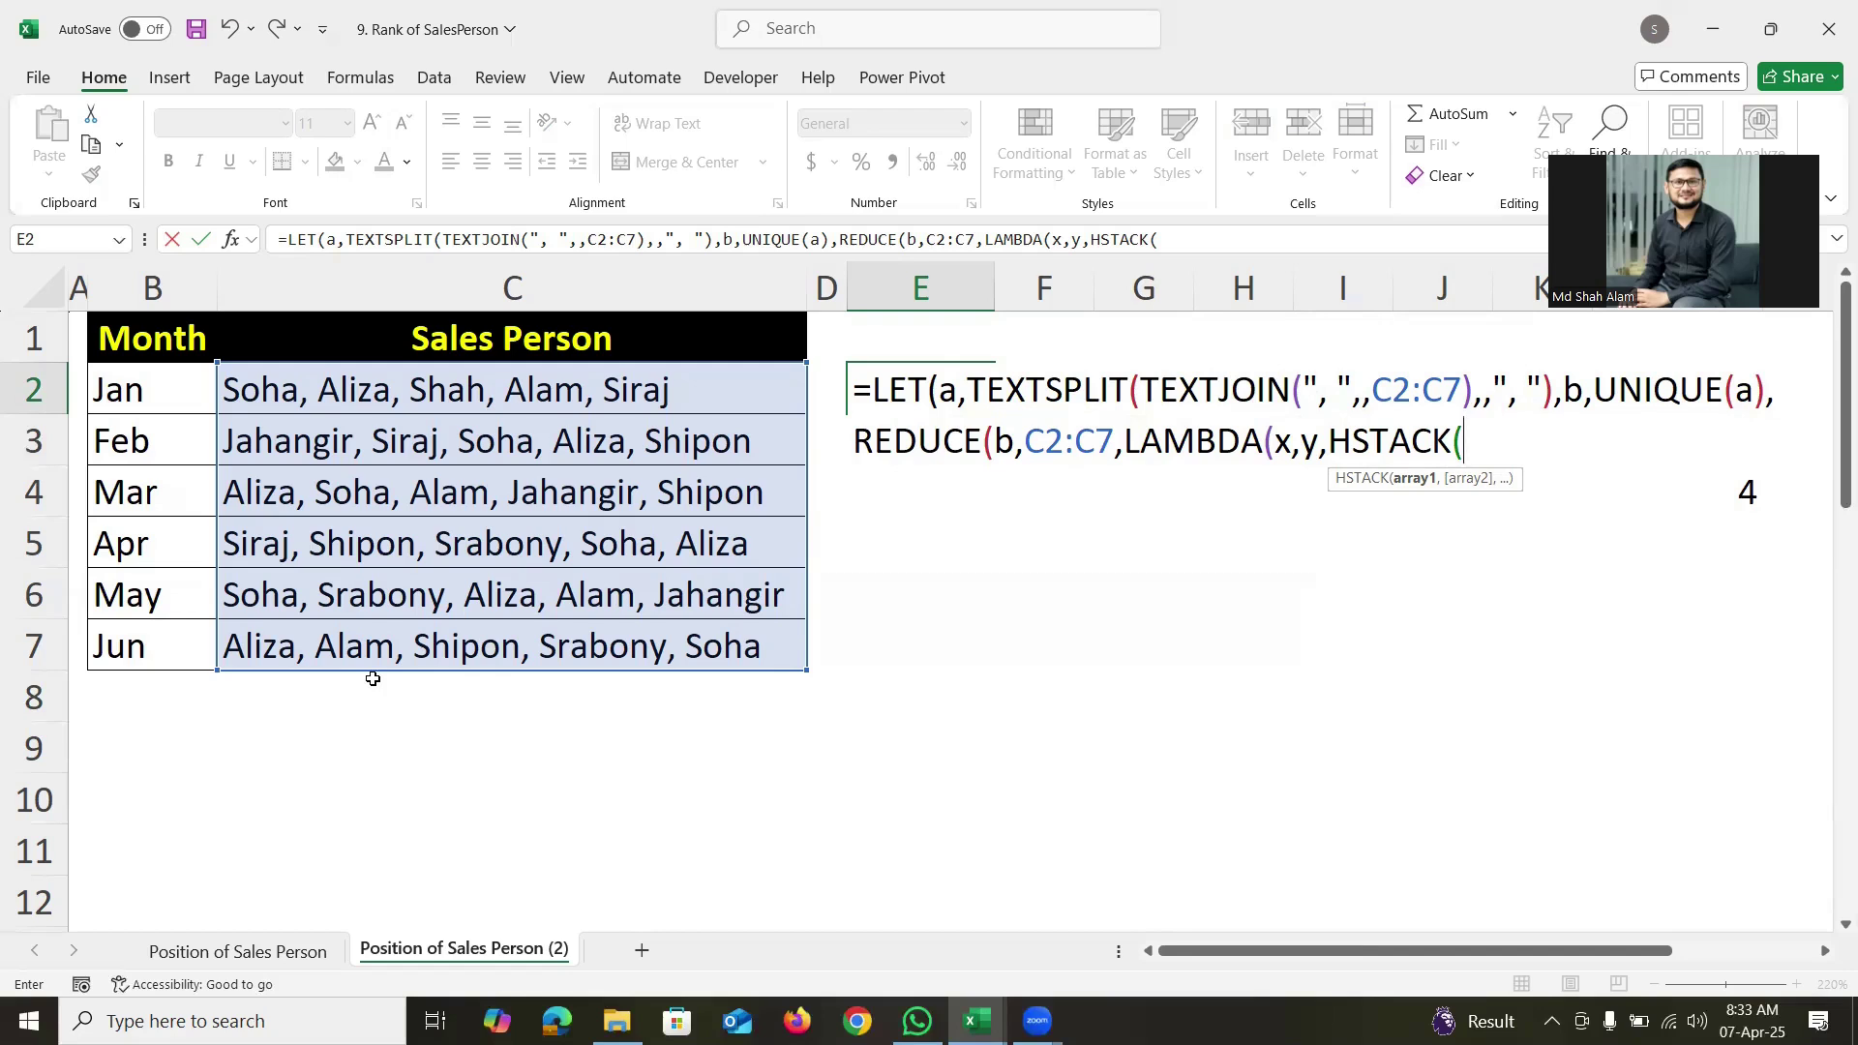
pyautogui.write('x,')
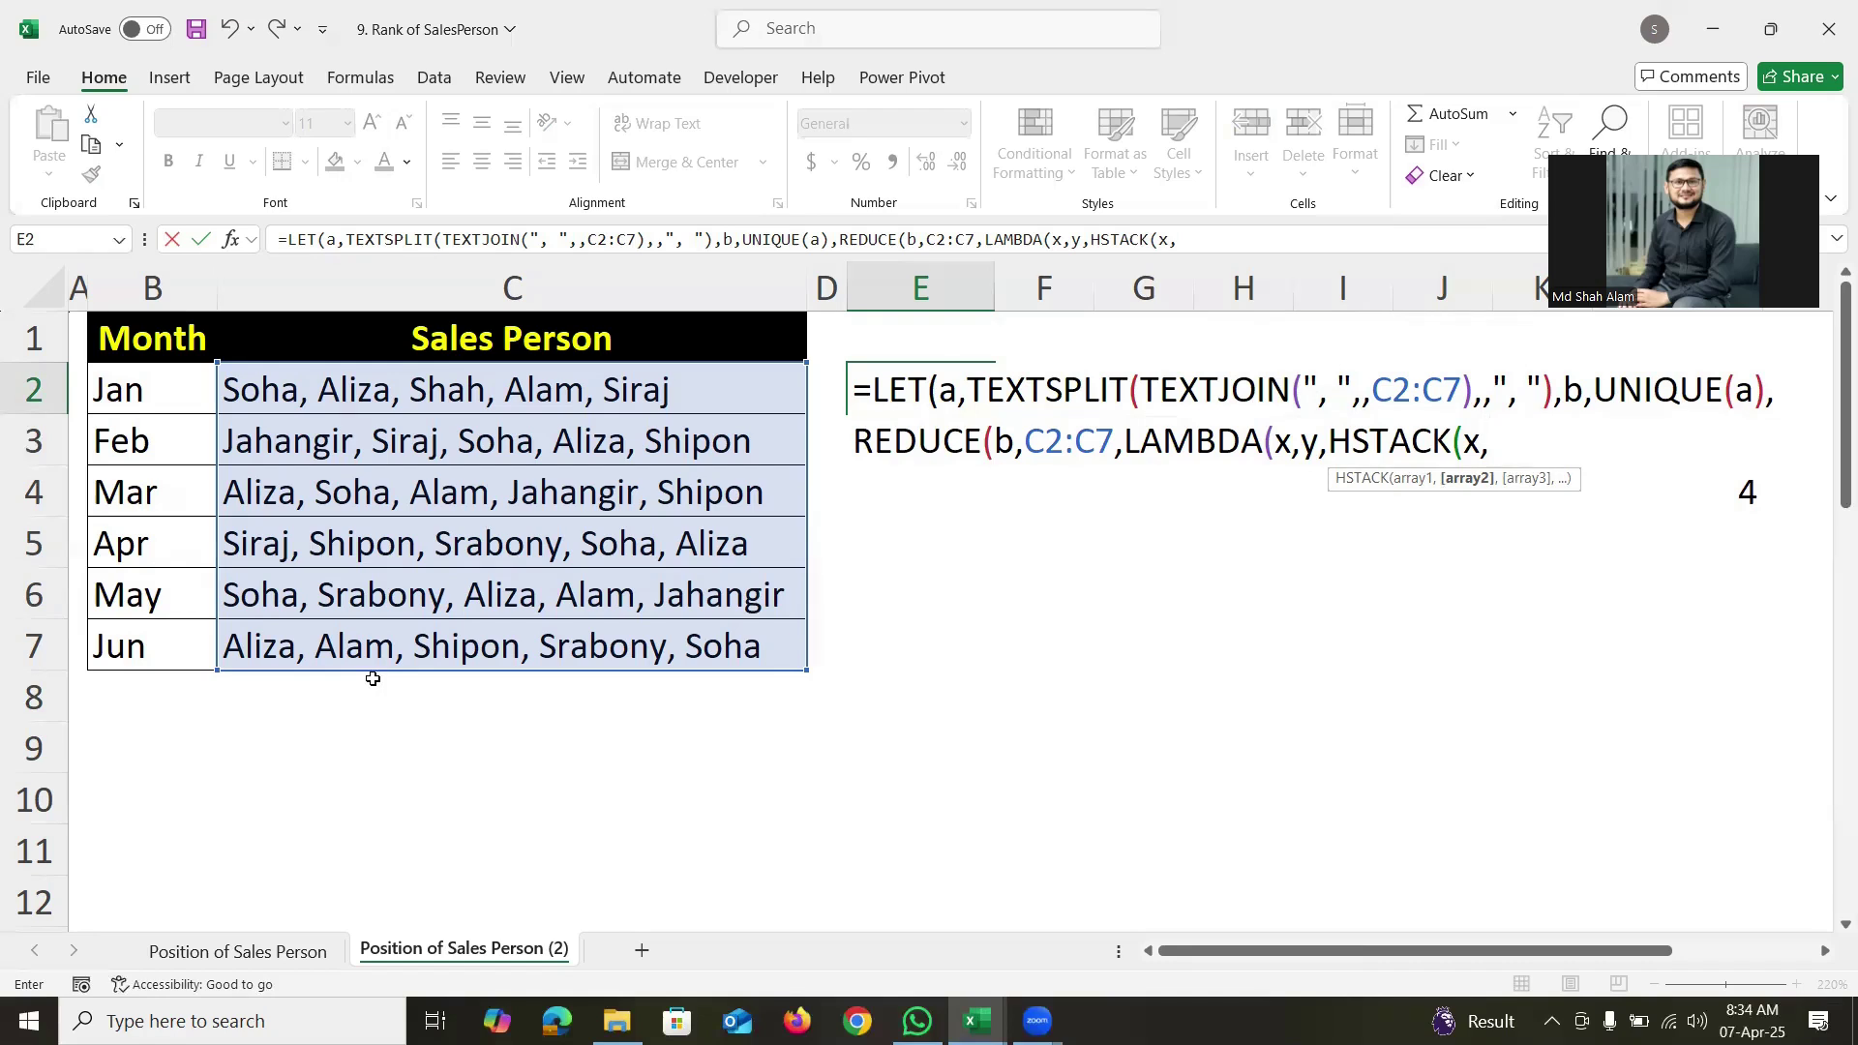
# Add XMATCH as the second HSTACK array, with b as the lookup value.
pyautogui.write('xma')
pyautogui.press('Tab')
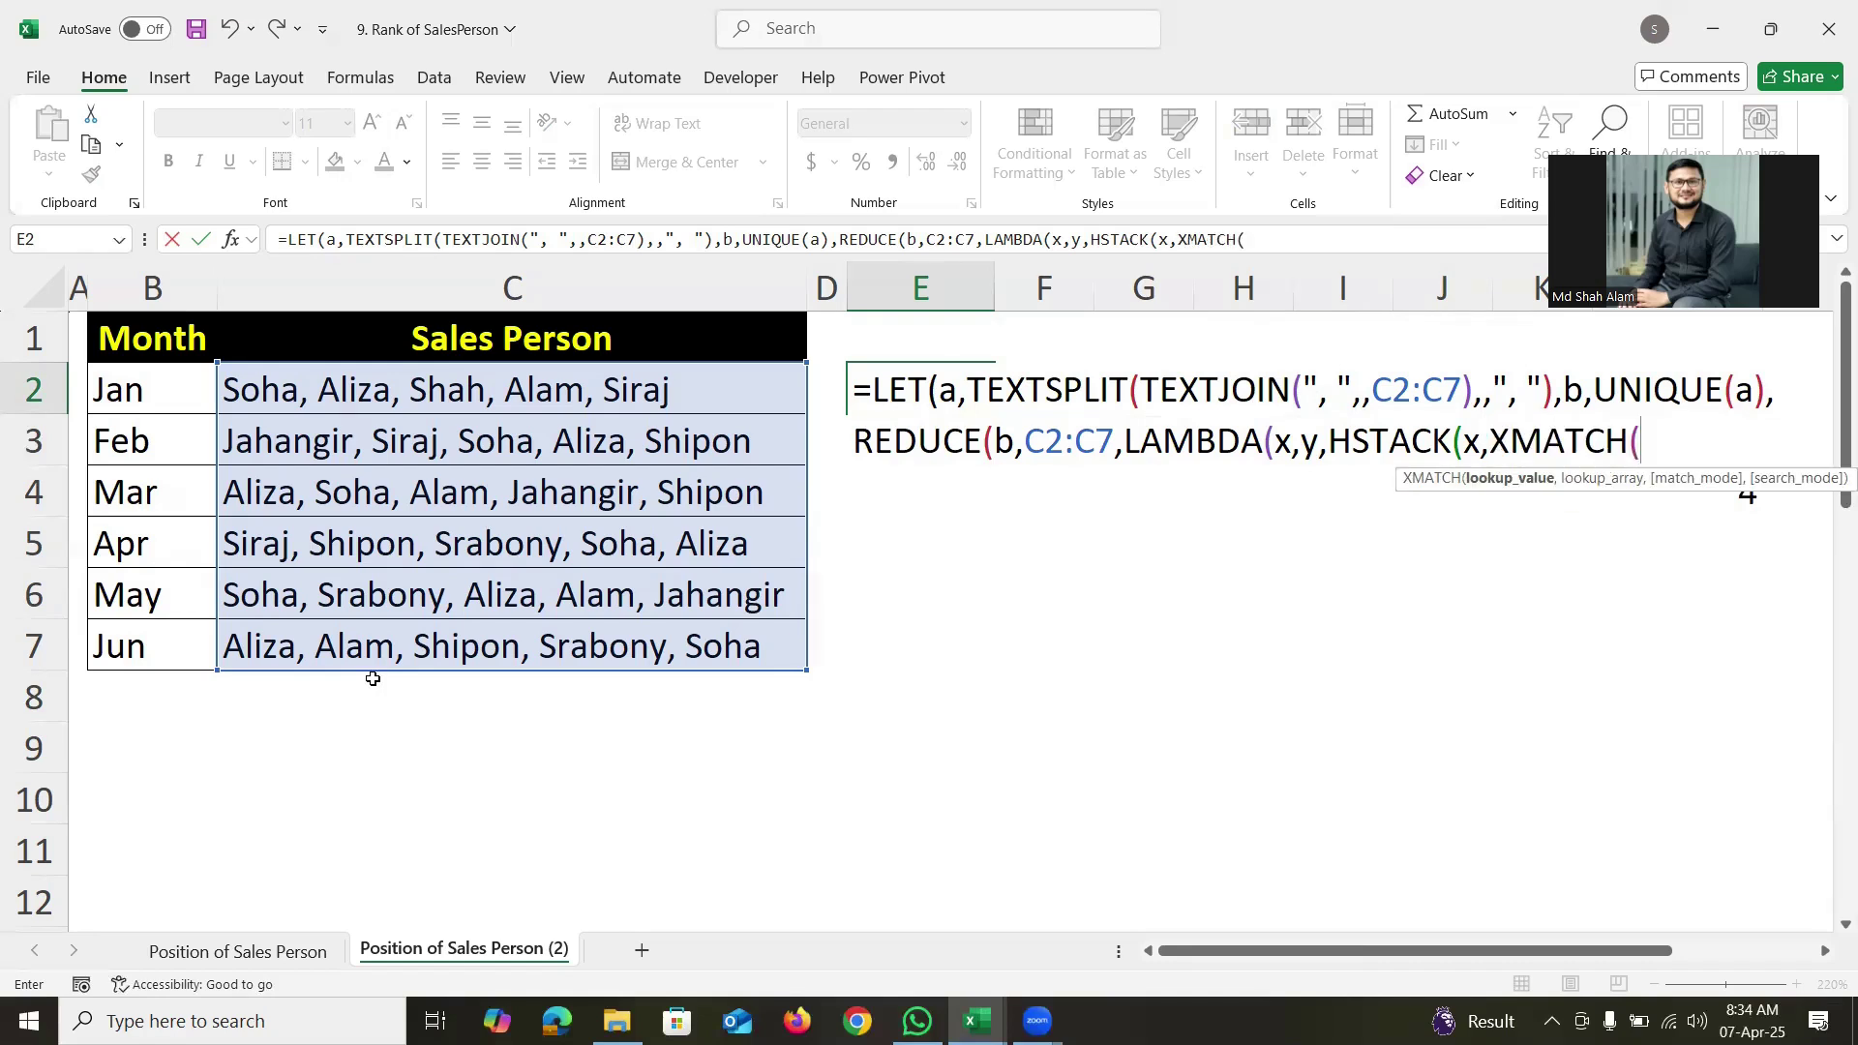
pyautogui.write('b')
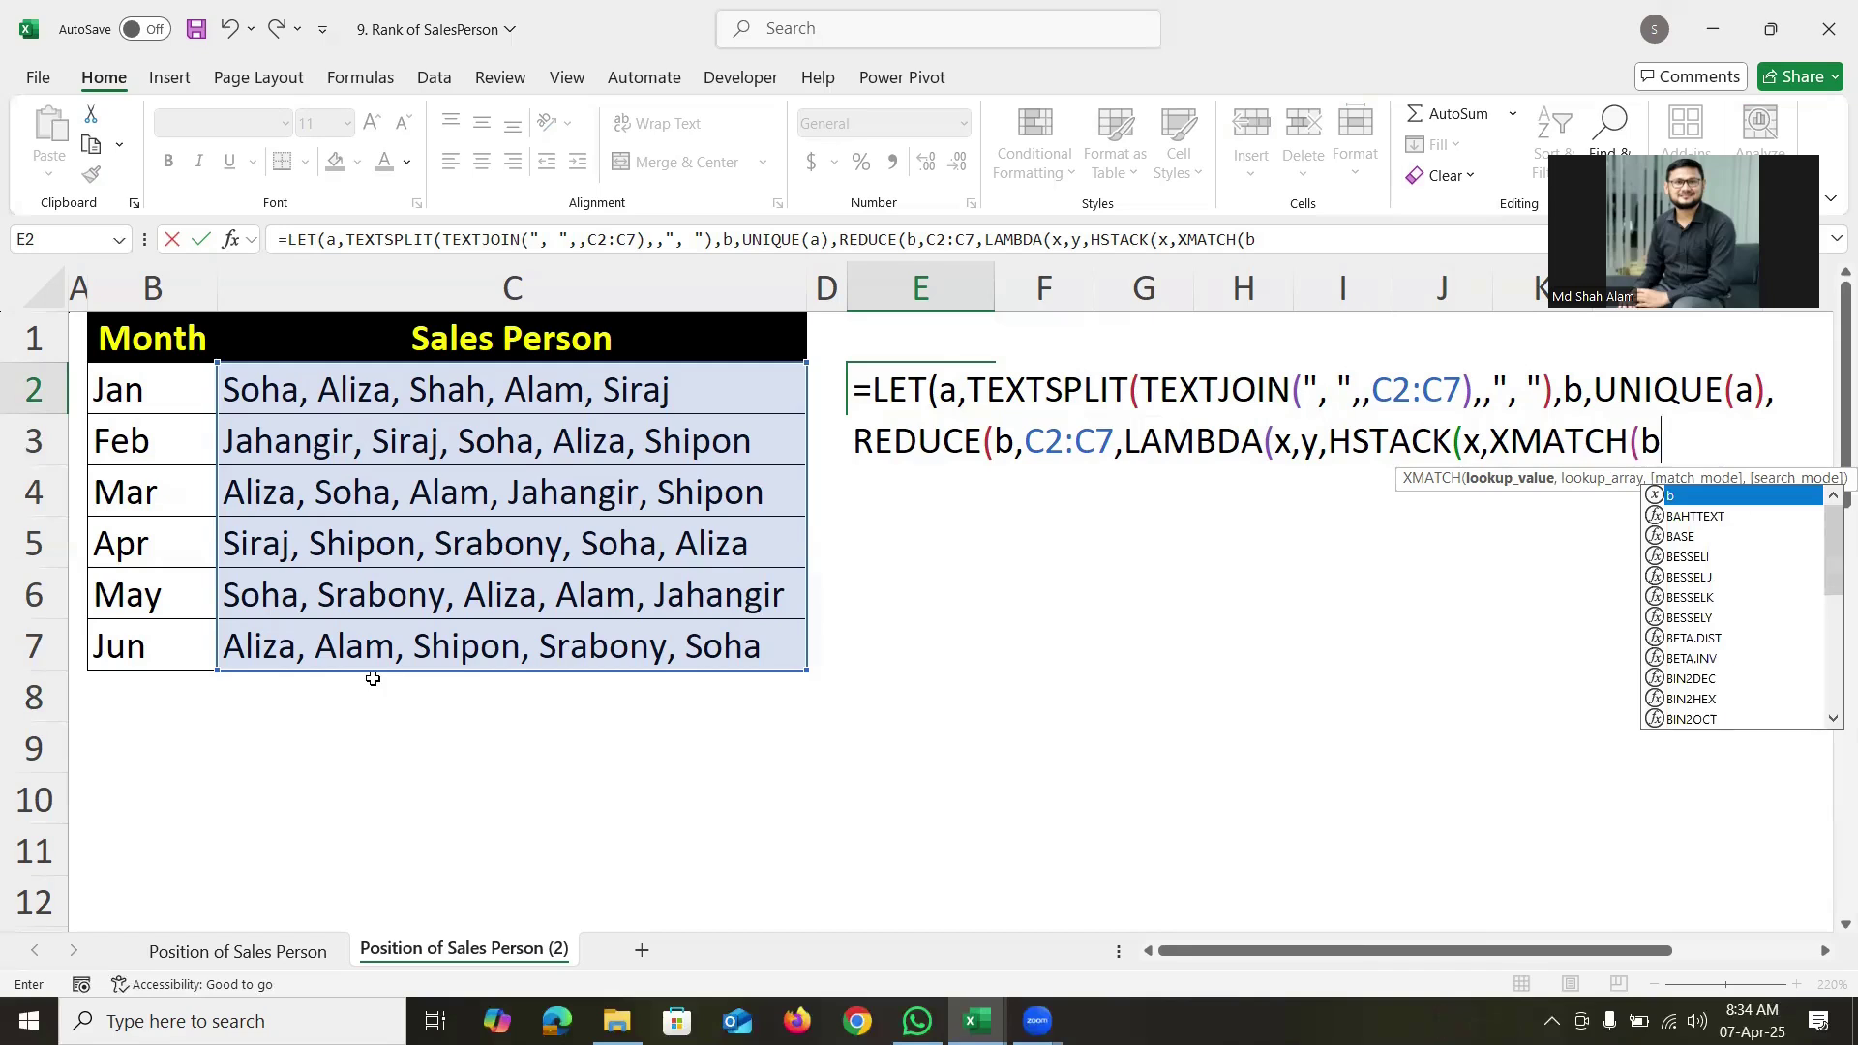
pyautogui.write(',')
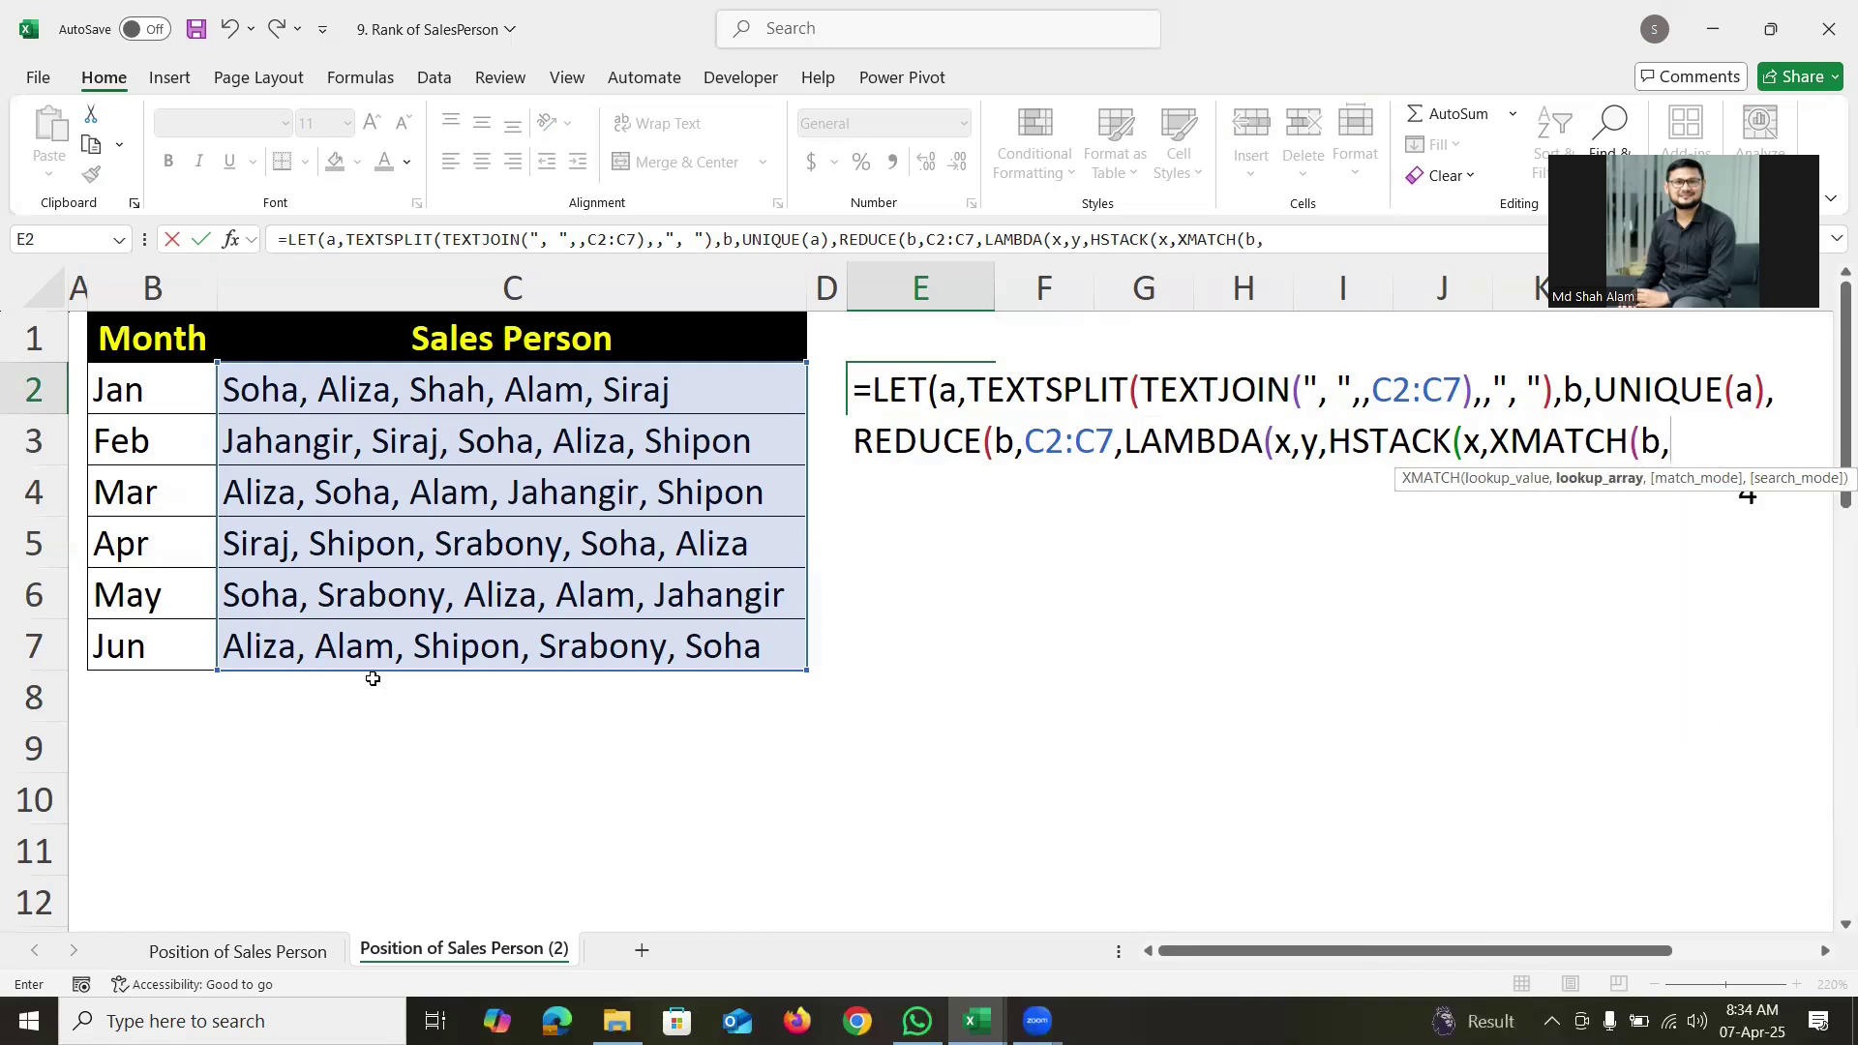
# Set XMATCH's lookup array to TEXTSPLIT(y,", "), close all open functions and enter the E2 formula.
pyautogui.write('text')
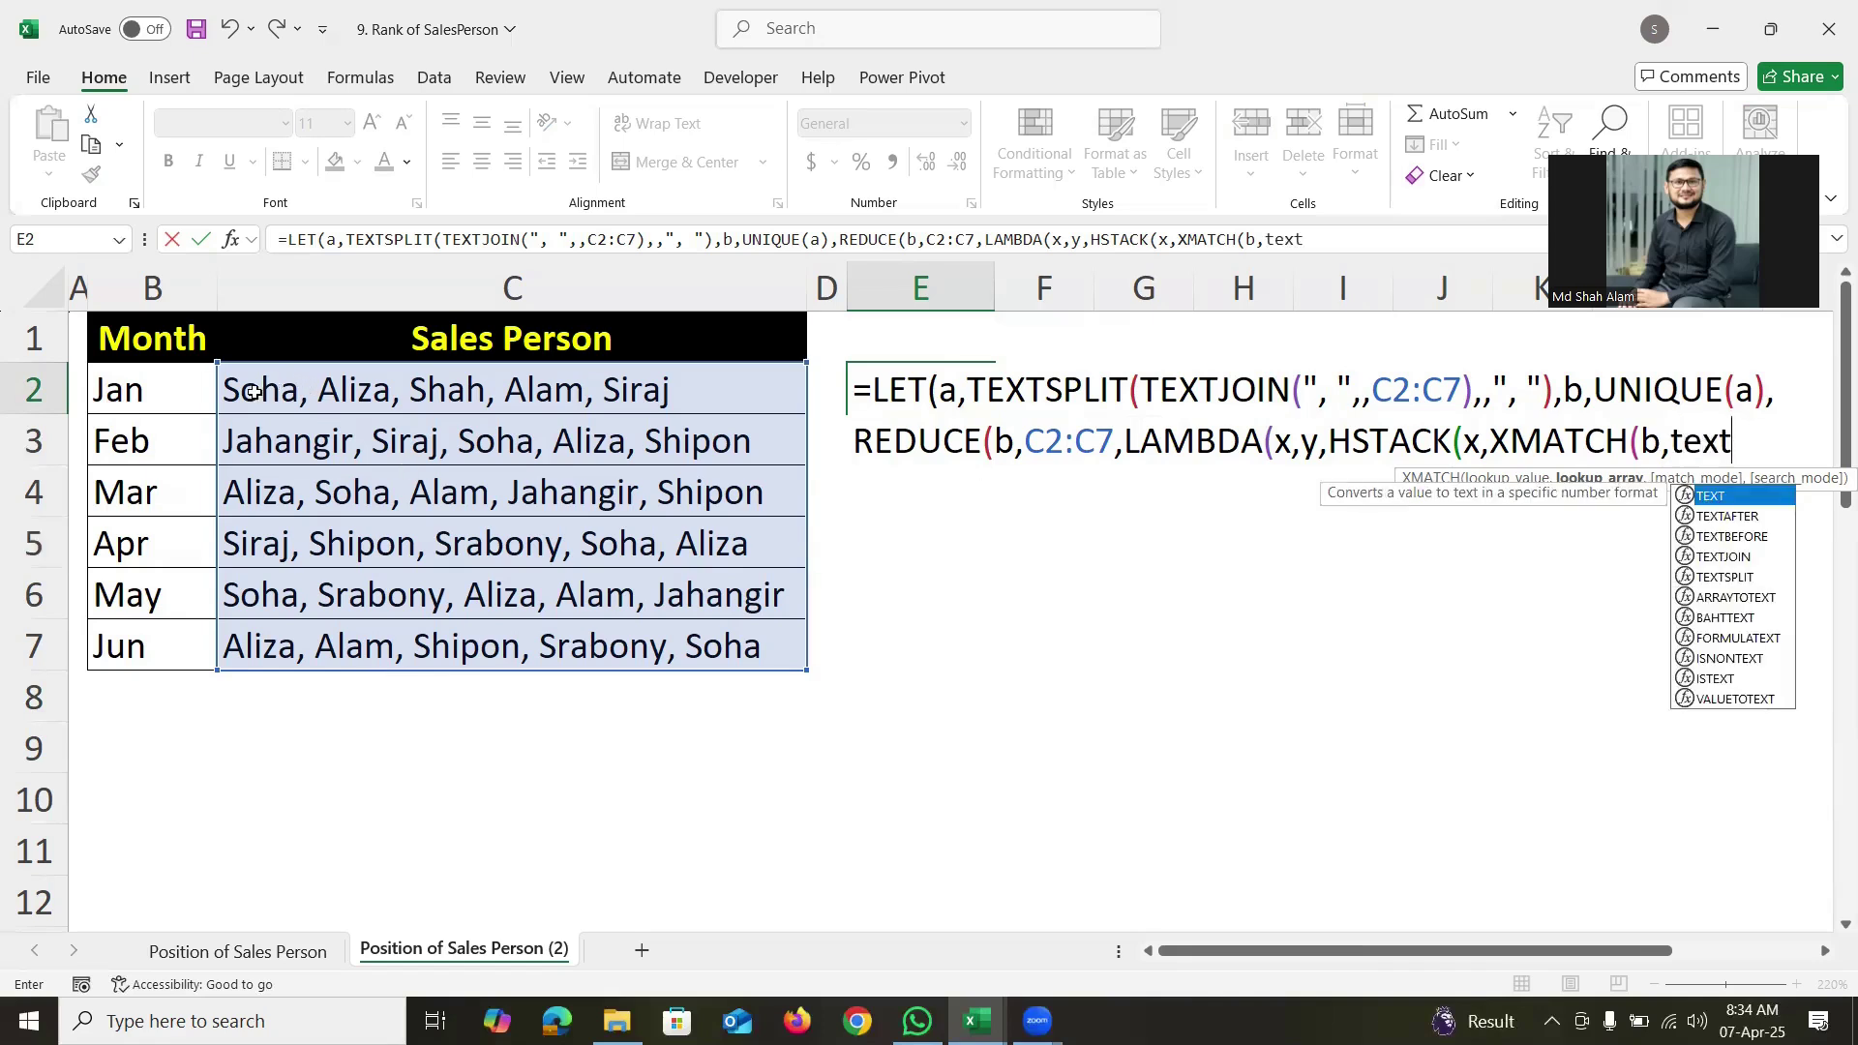
pyautogui.press('Down')
pyautogui.press('Down')
pyautogui.press('Down')
pyautogui.press('Down')
pyautogui.press('Tab')
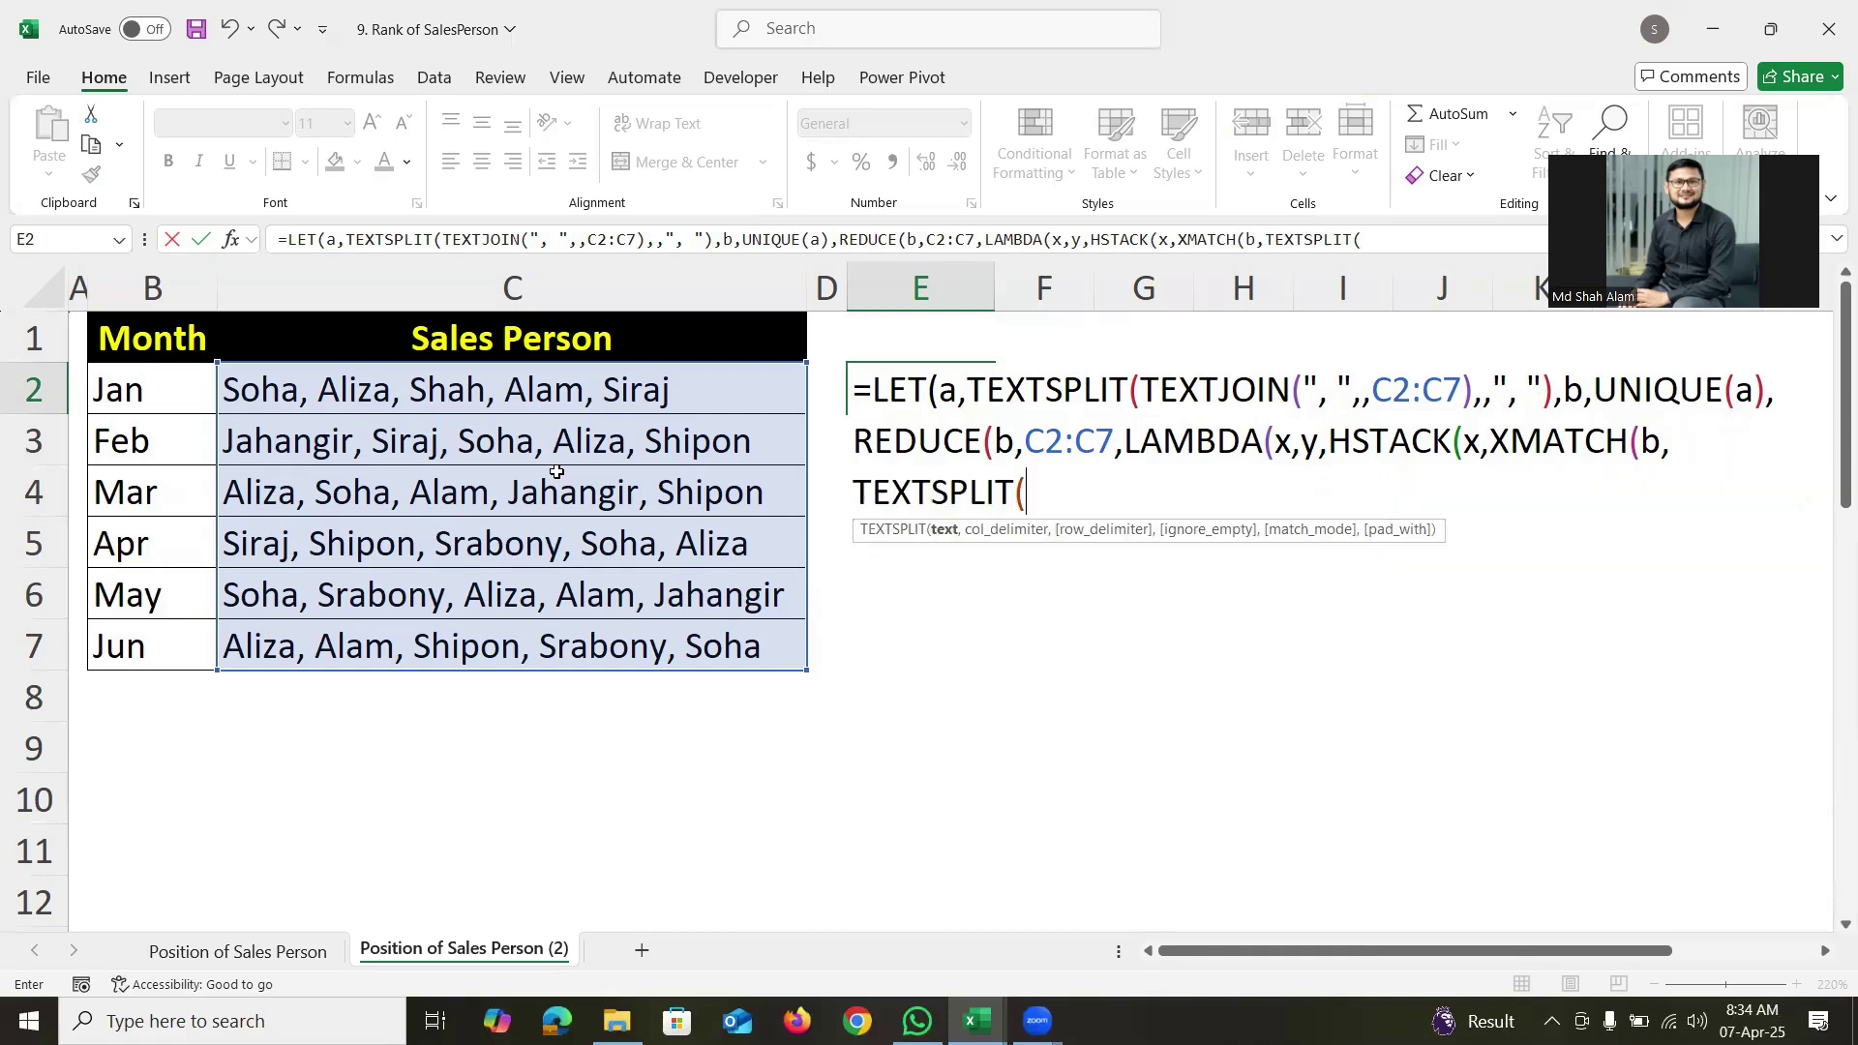
pyautogui.write('y')
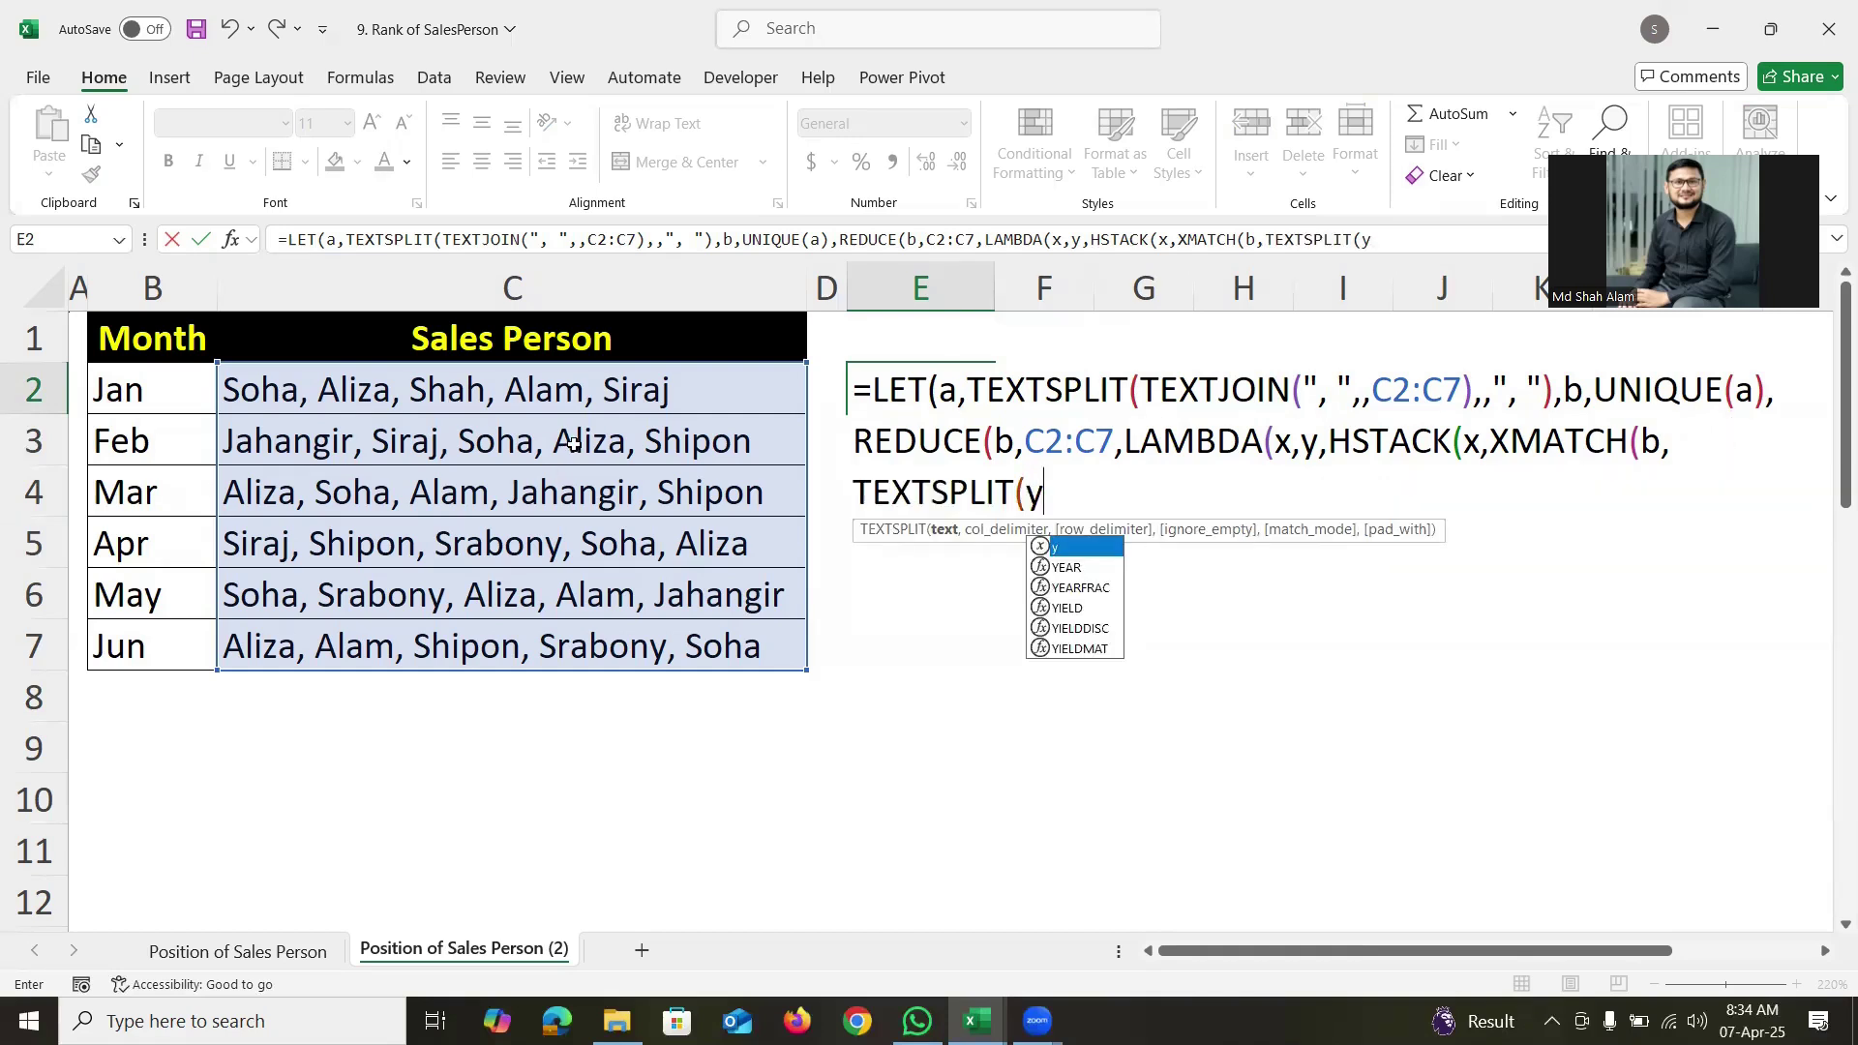
pyautogui.write(',')
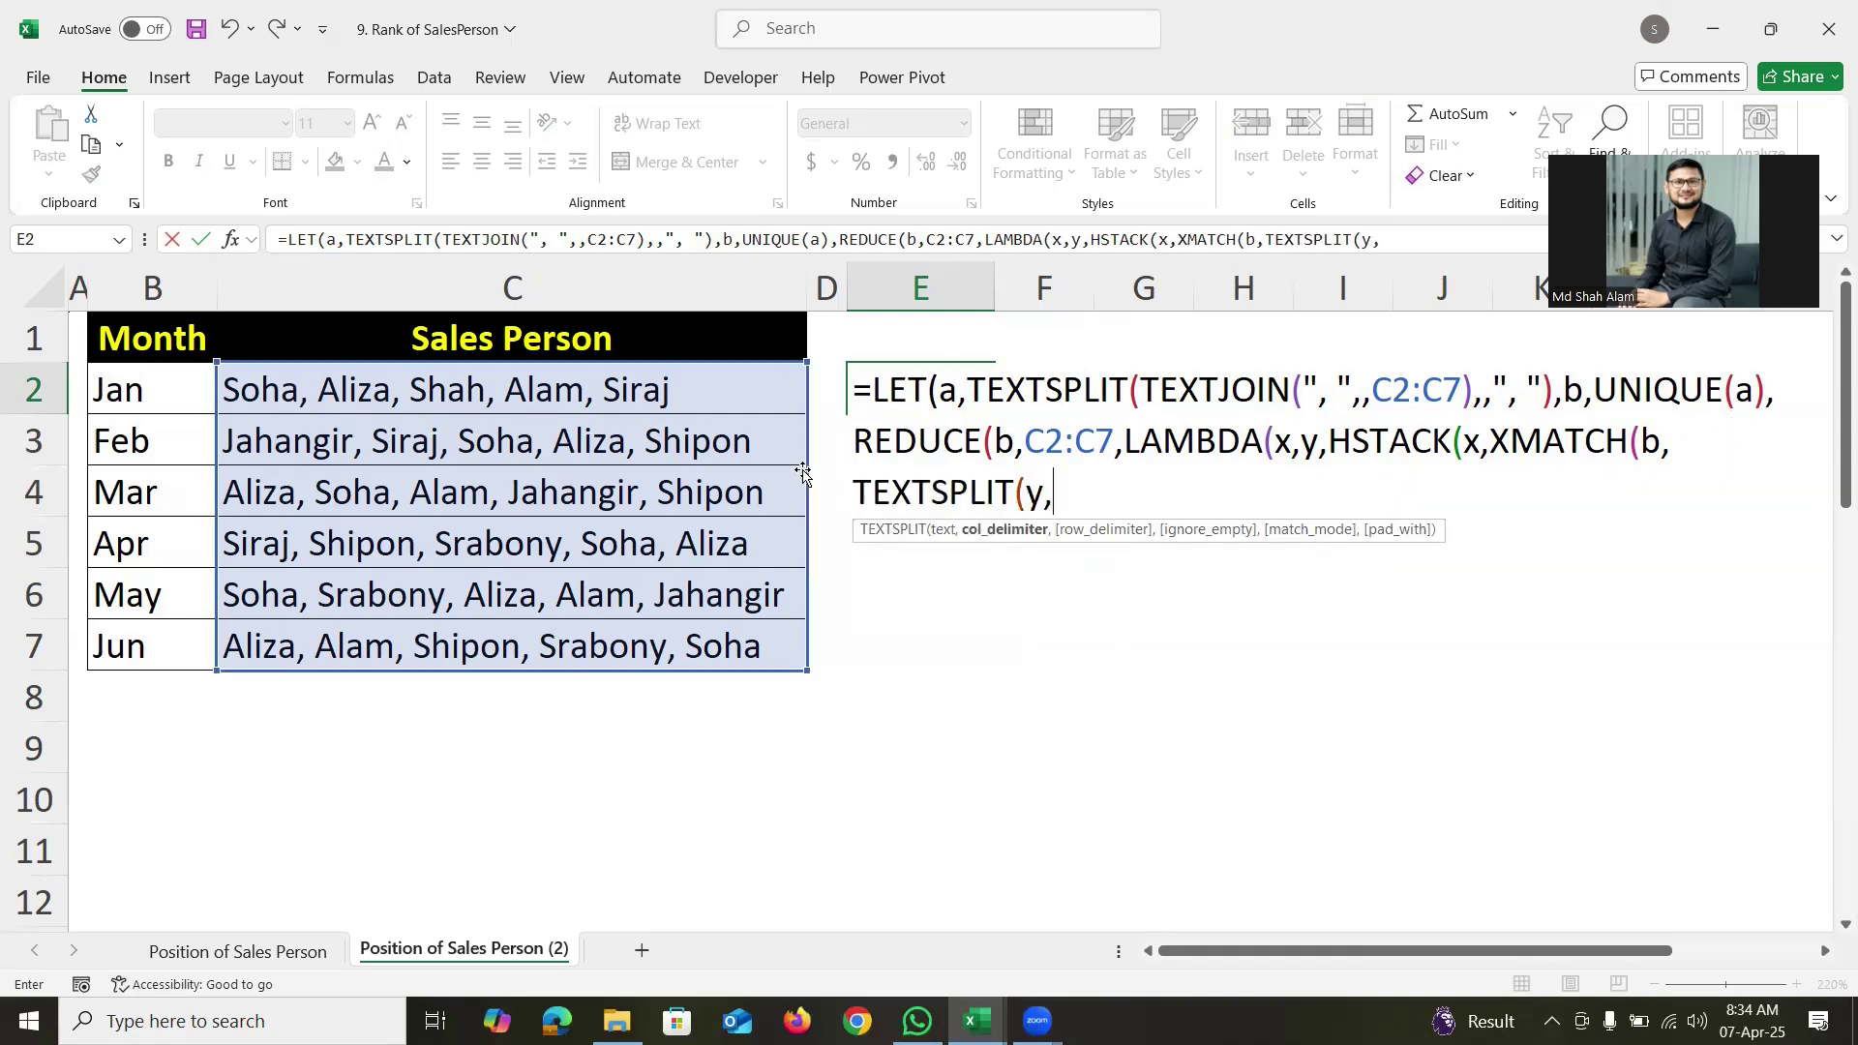
pyautogui.write('", "))')
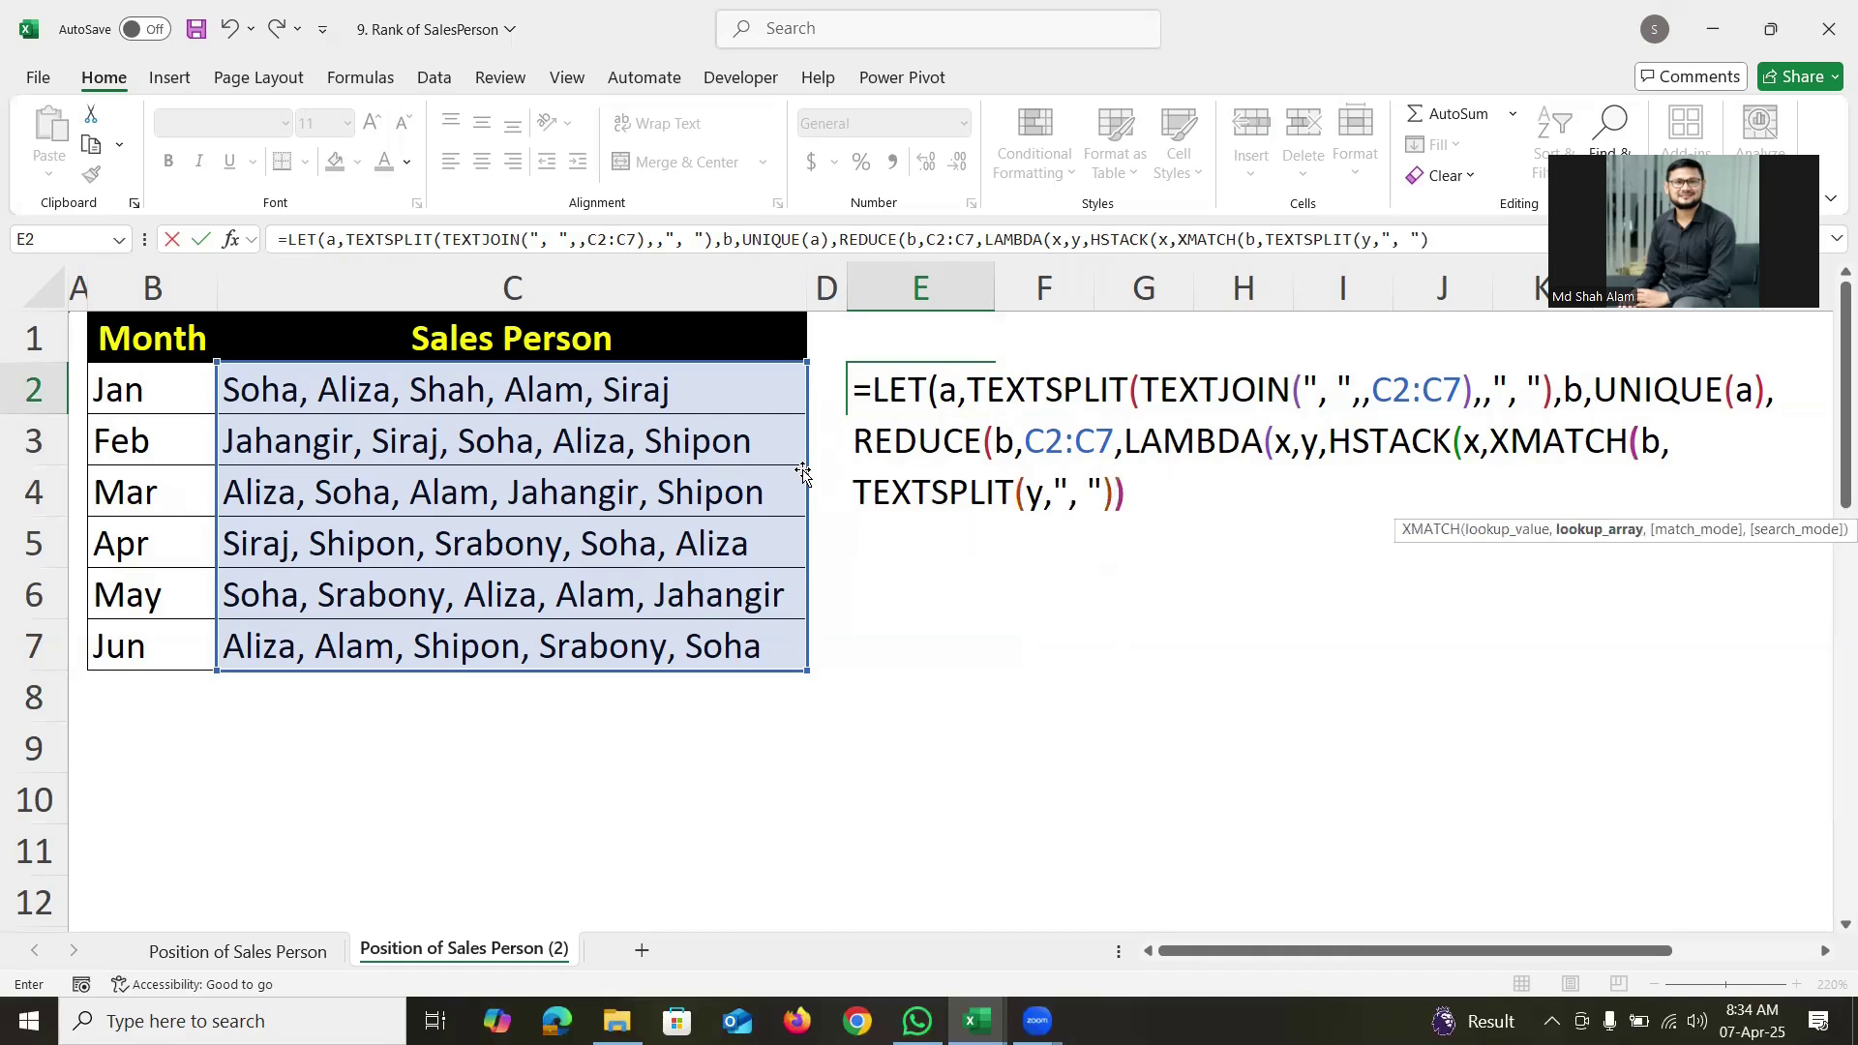
pyautogui.write('))')
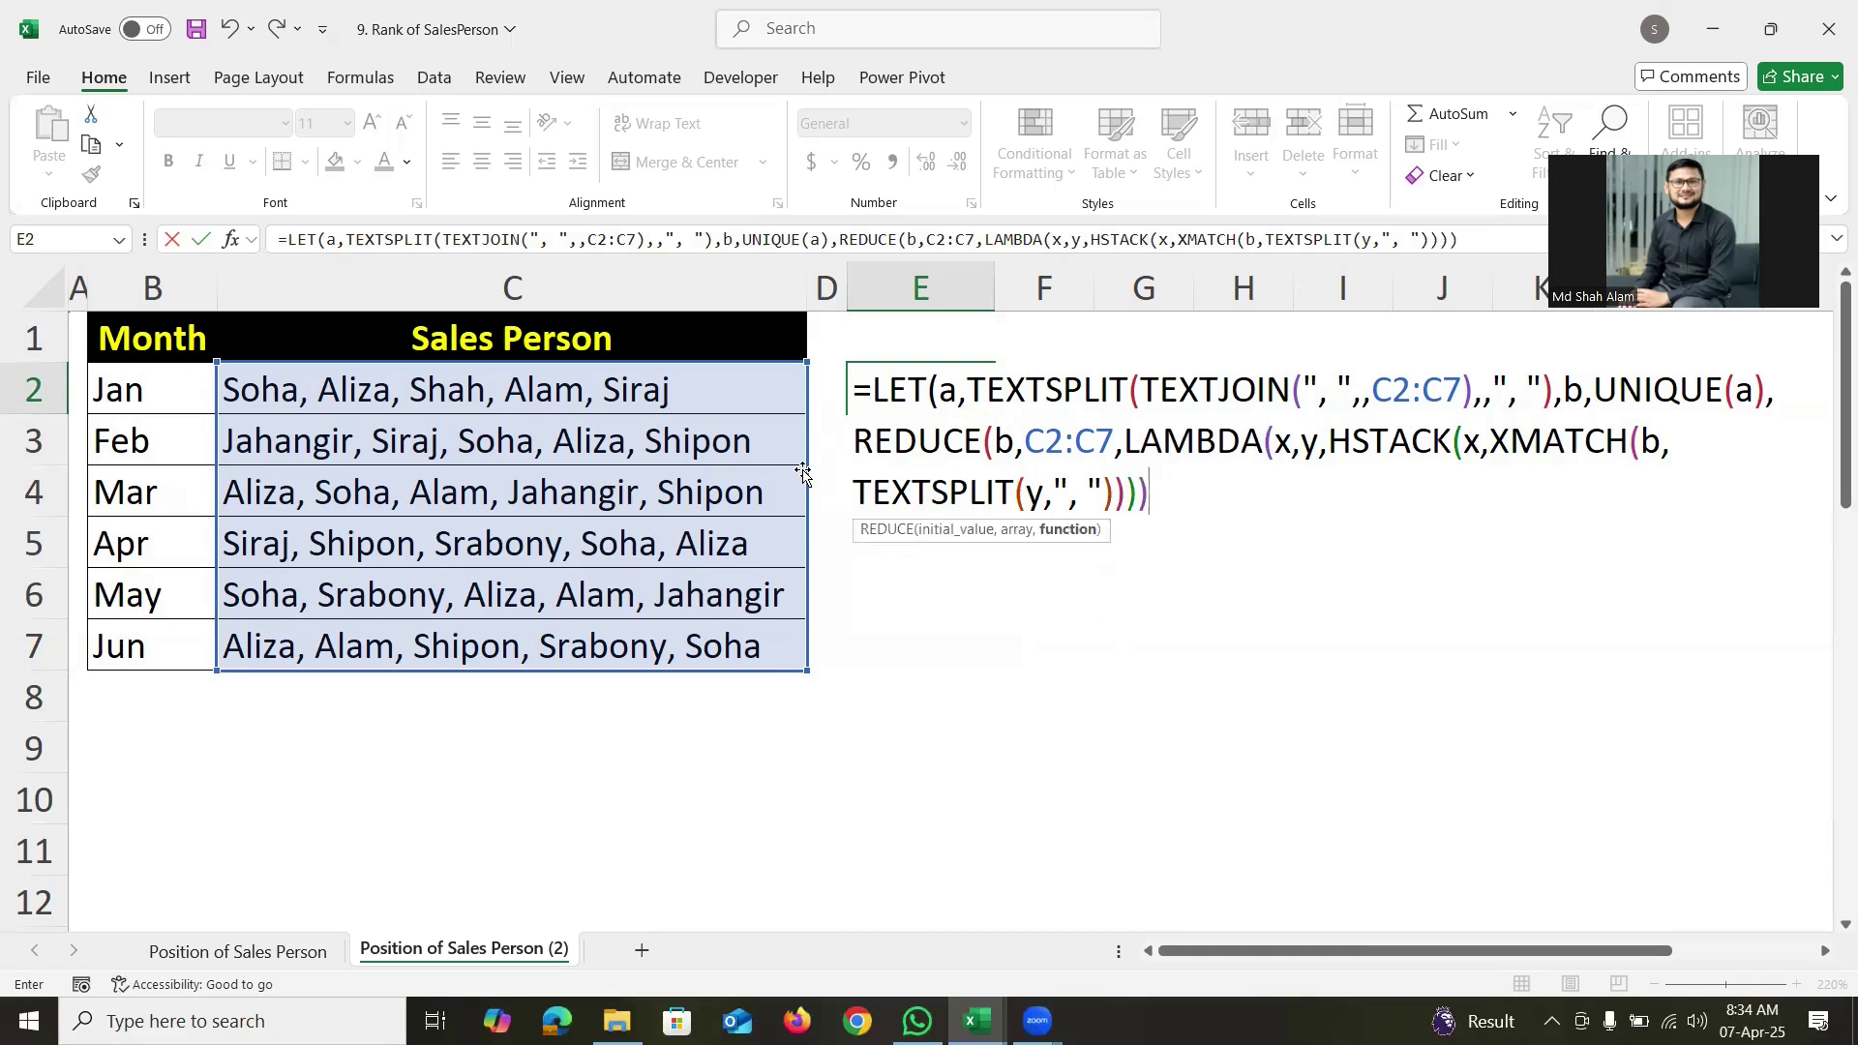
pyautogui.write('))')
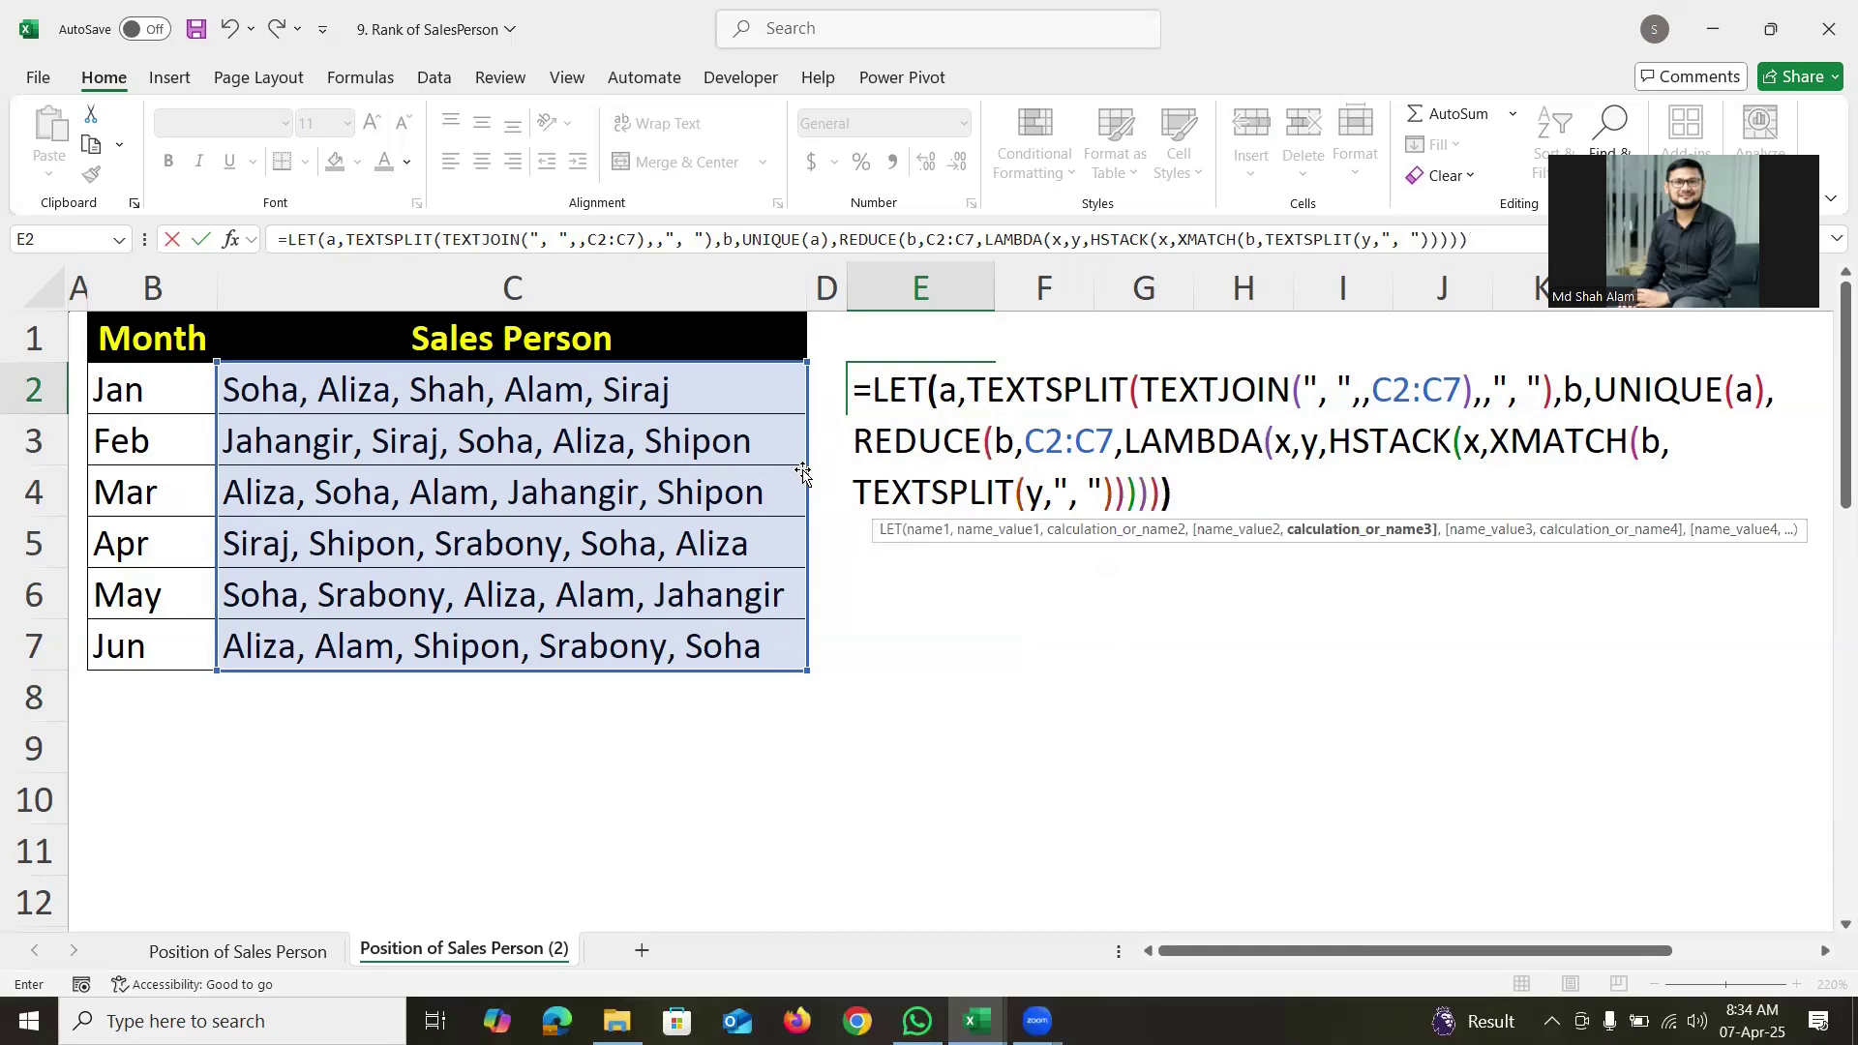
pyautogui.press('Return')
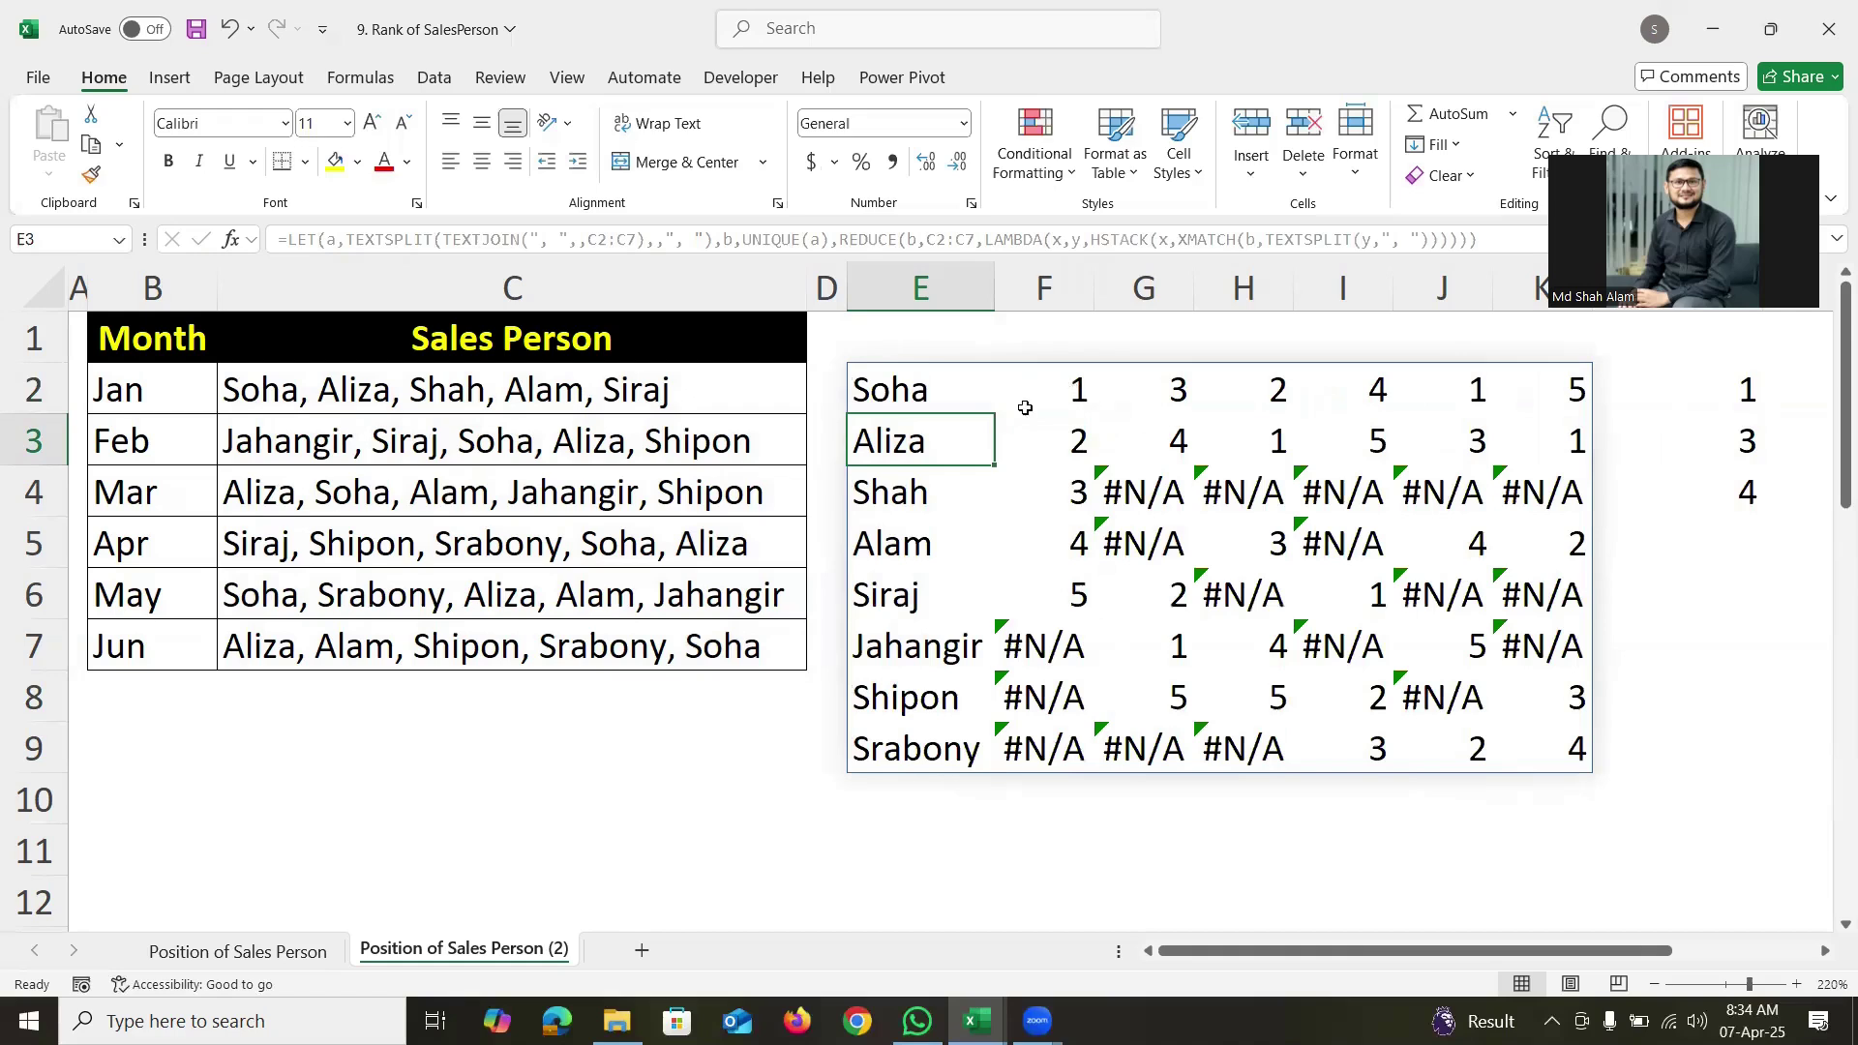
# Wrap the XMATCH expression in the E2 formula in IFNA with an empty string "" as the fallback value.
pyautogui.moveTo(1175, 467)
pyautogui.mouseDown()
pyautogui.moveTo(1142, 459)
pyautogui.moveTo(1176, 498)
pyautogui.moveTo(1192, 467)
pyautogui.mouseUp()
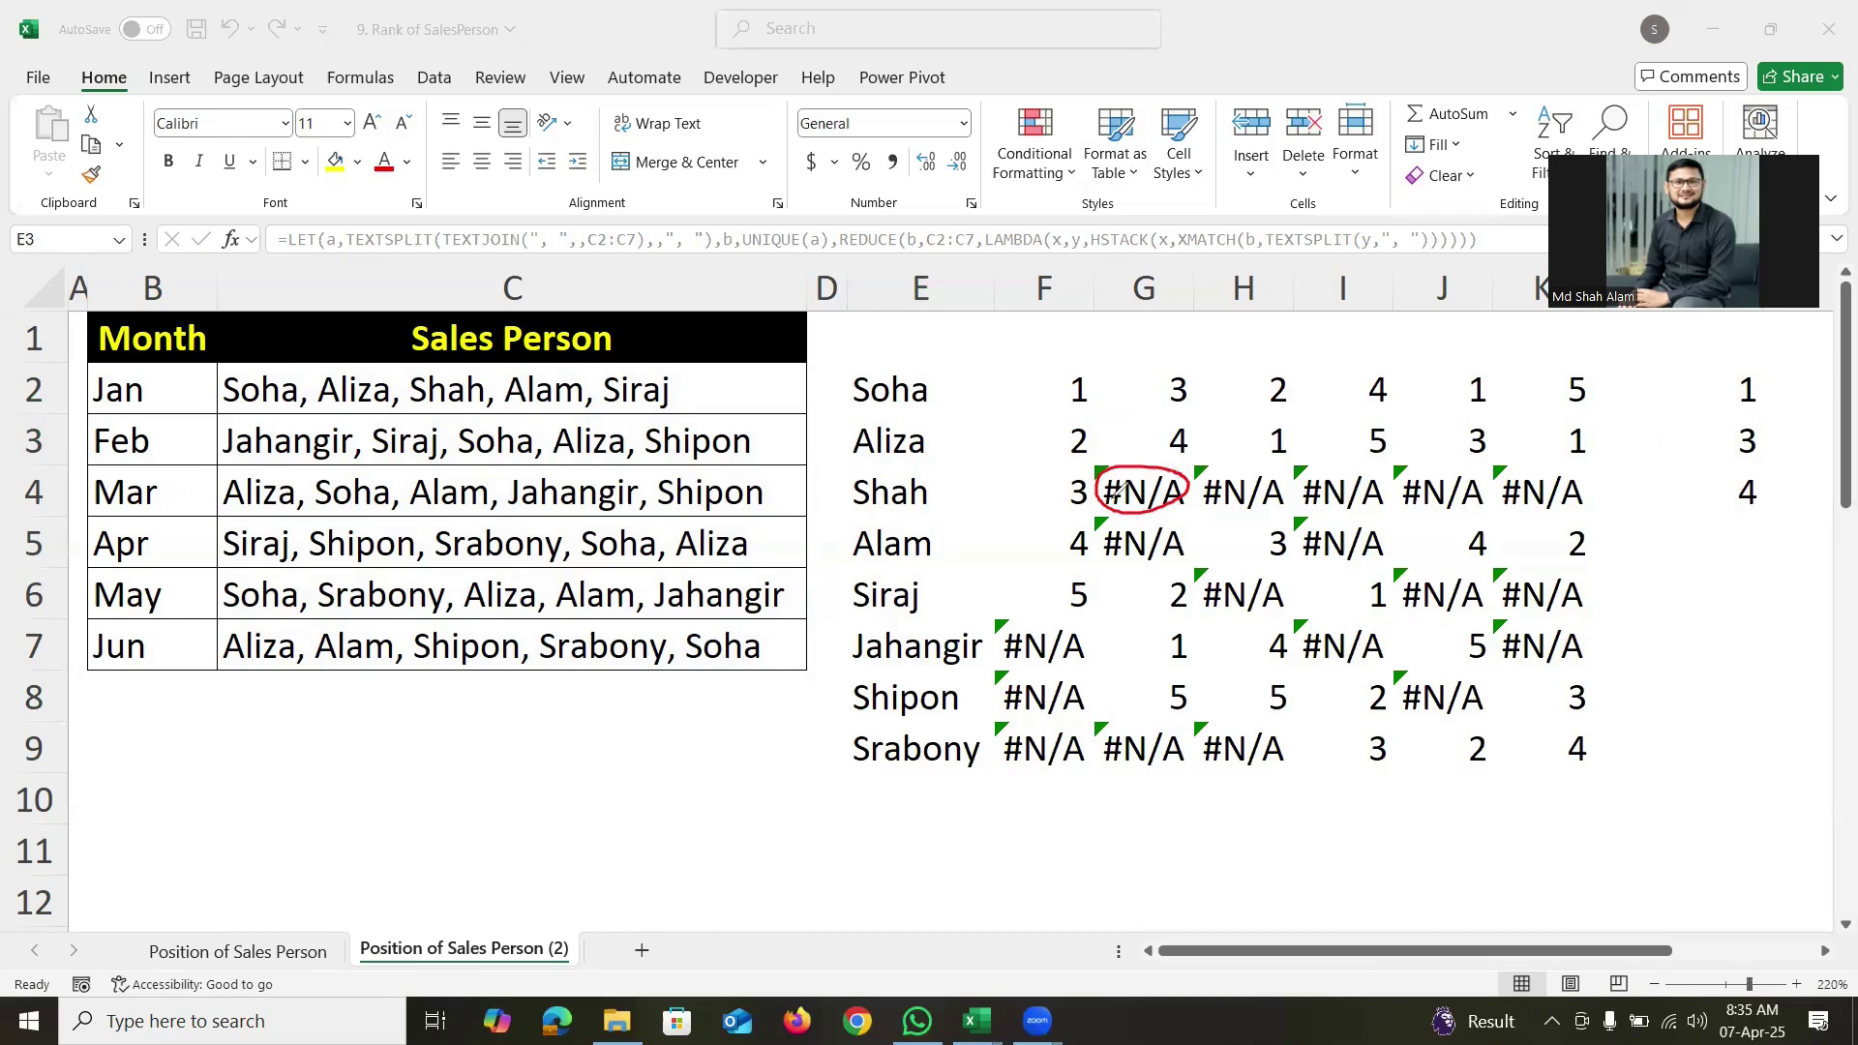
pyautogui.doubleClick(1495, 440)
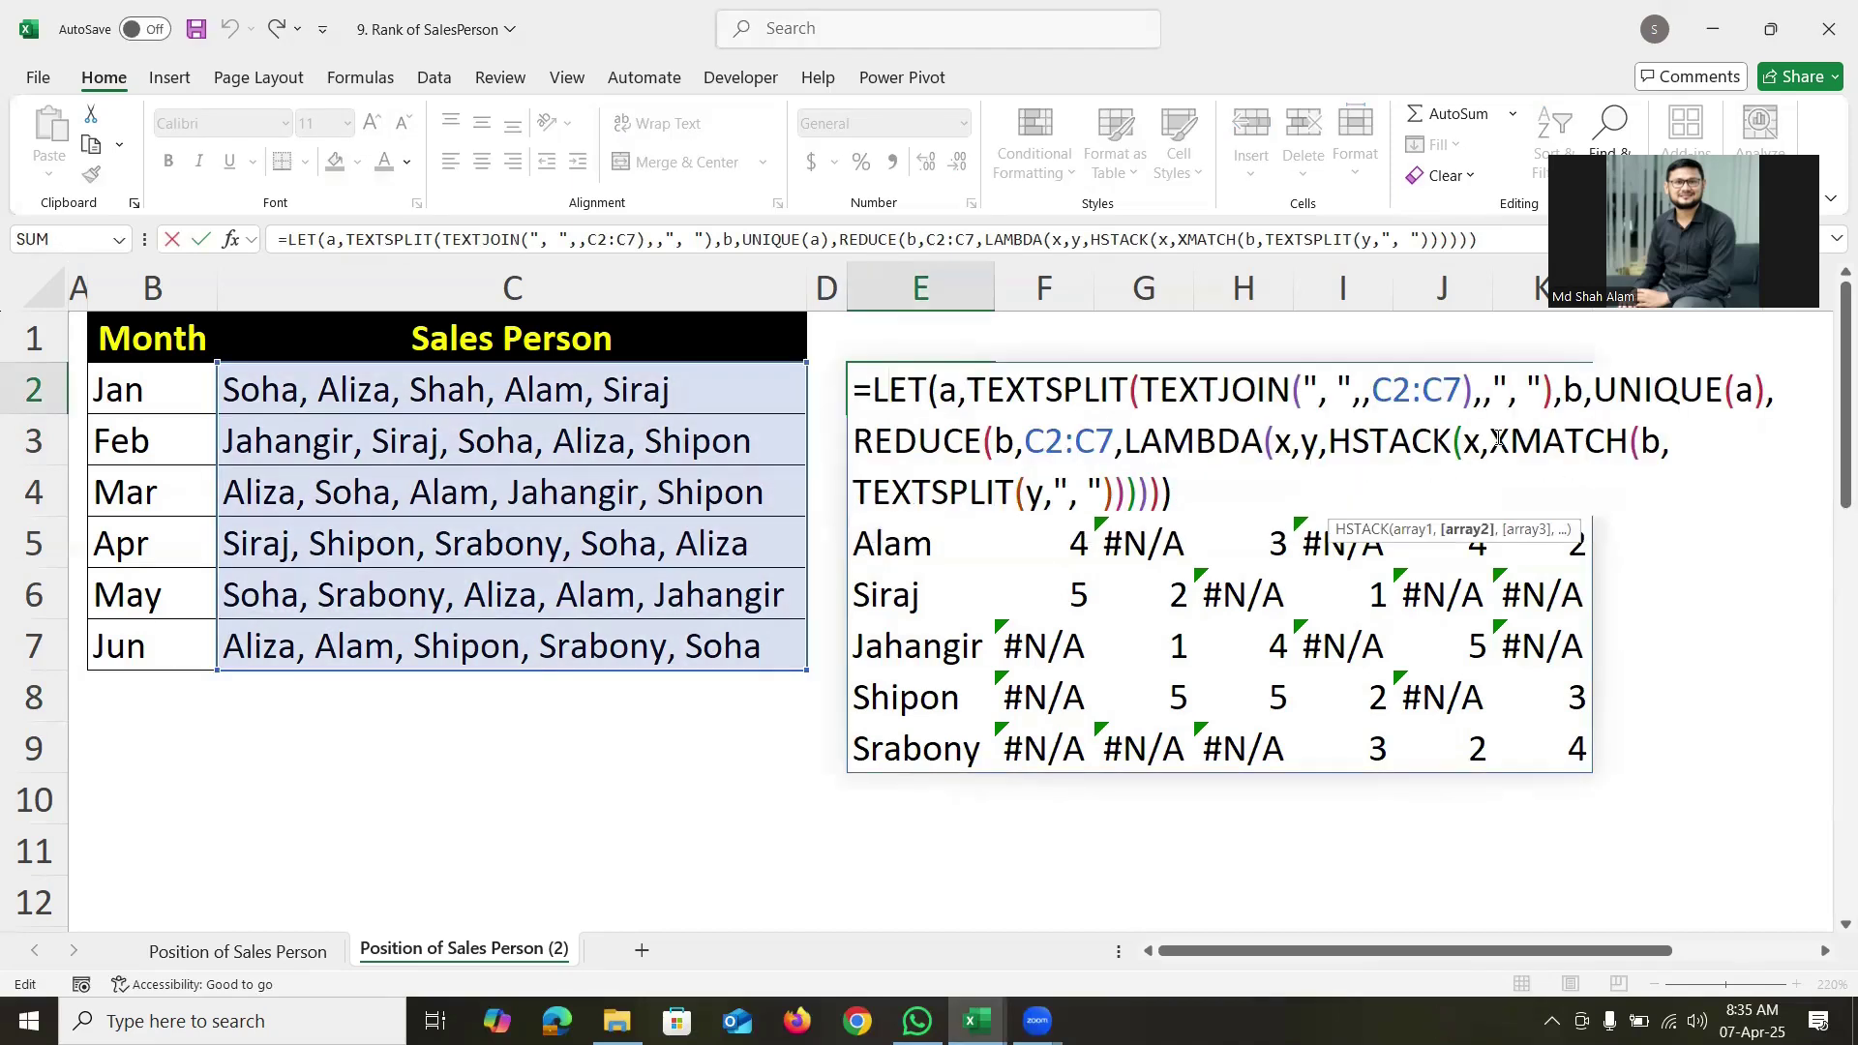
pyautogui.write('ifn')
pyautogui.press('Tab')
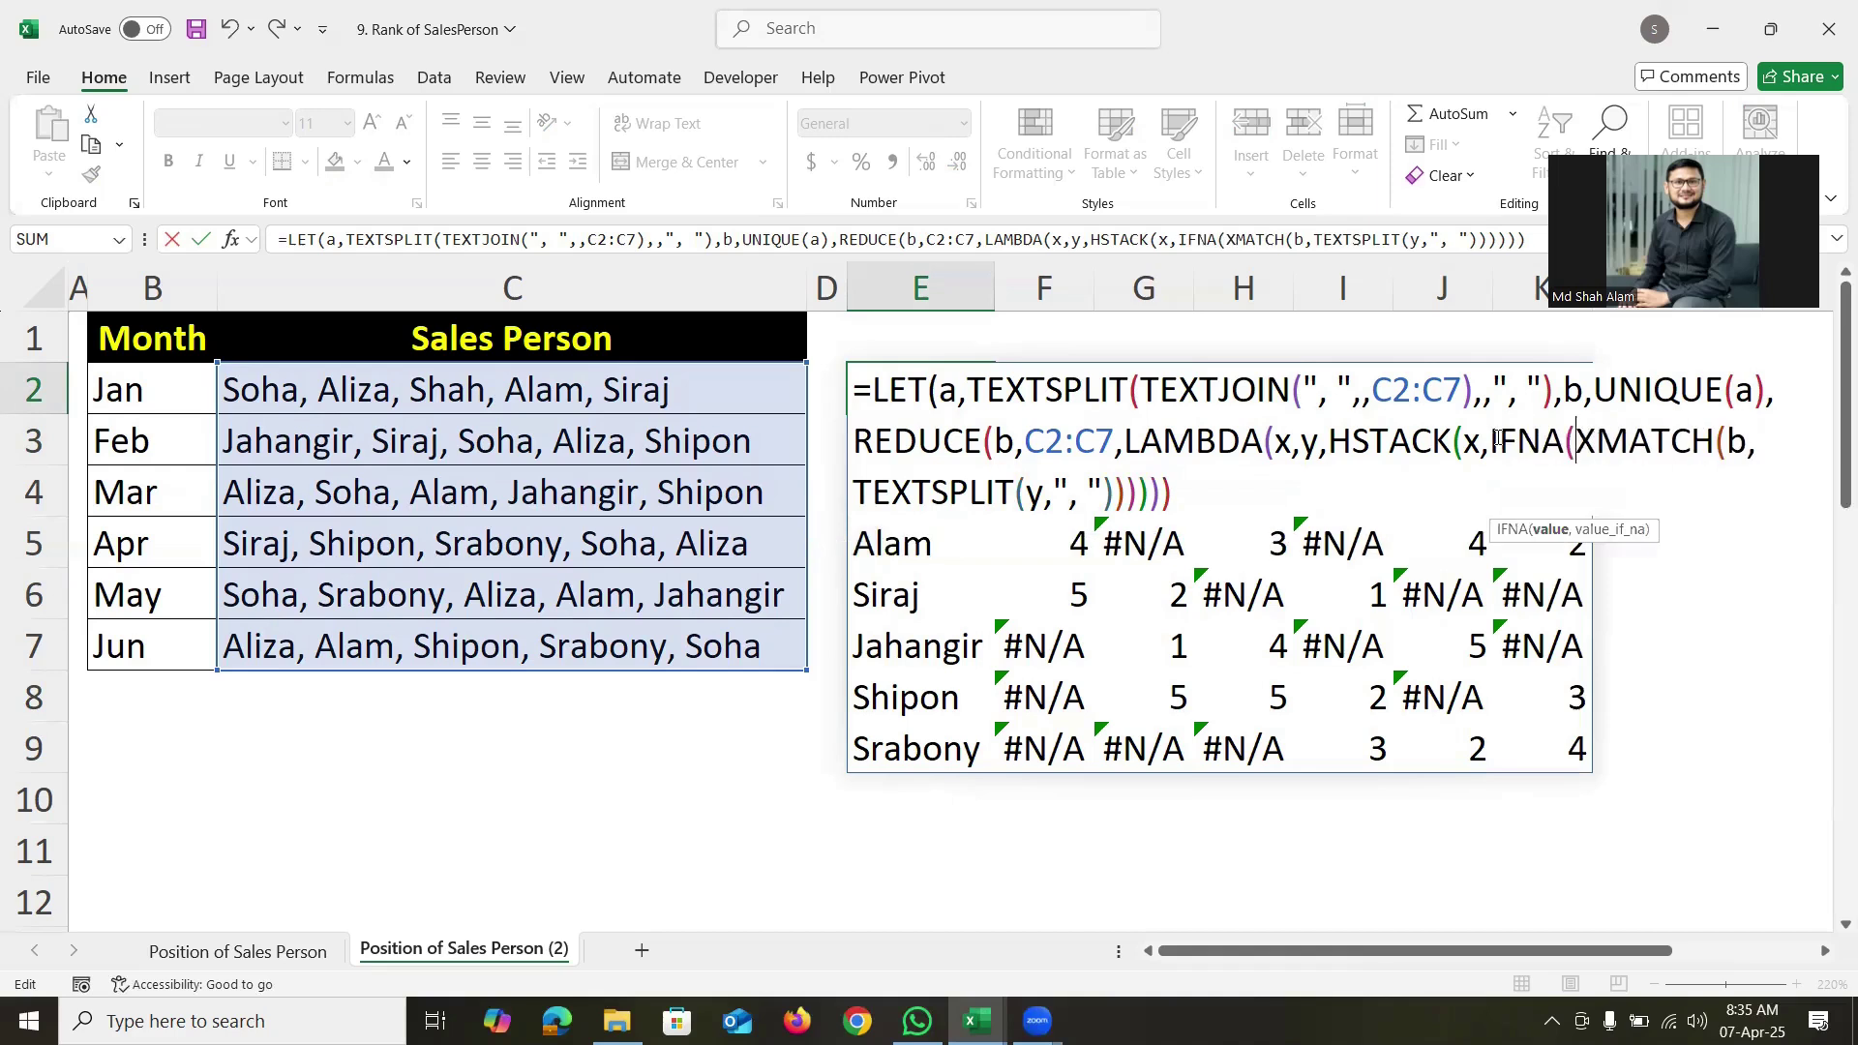
pyautogui.click(1122, 492)
pyautogui.write(',""')
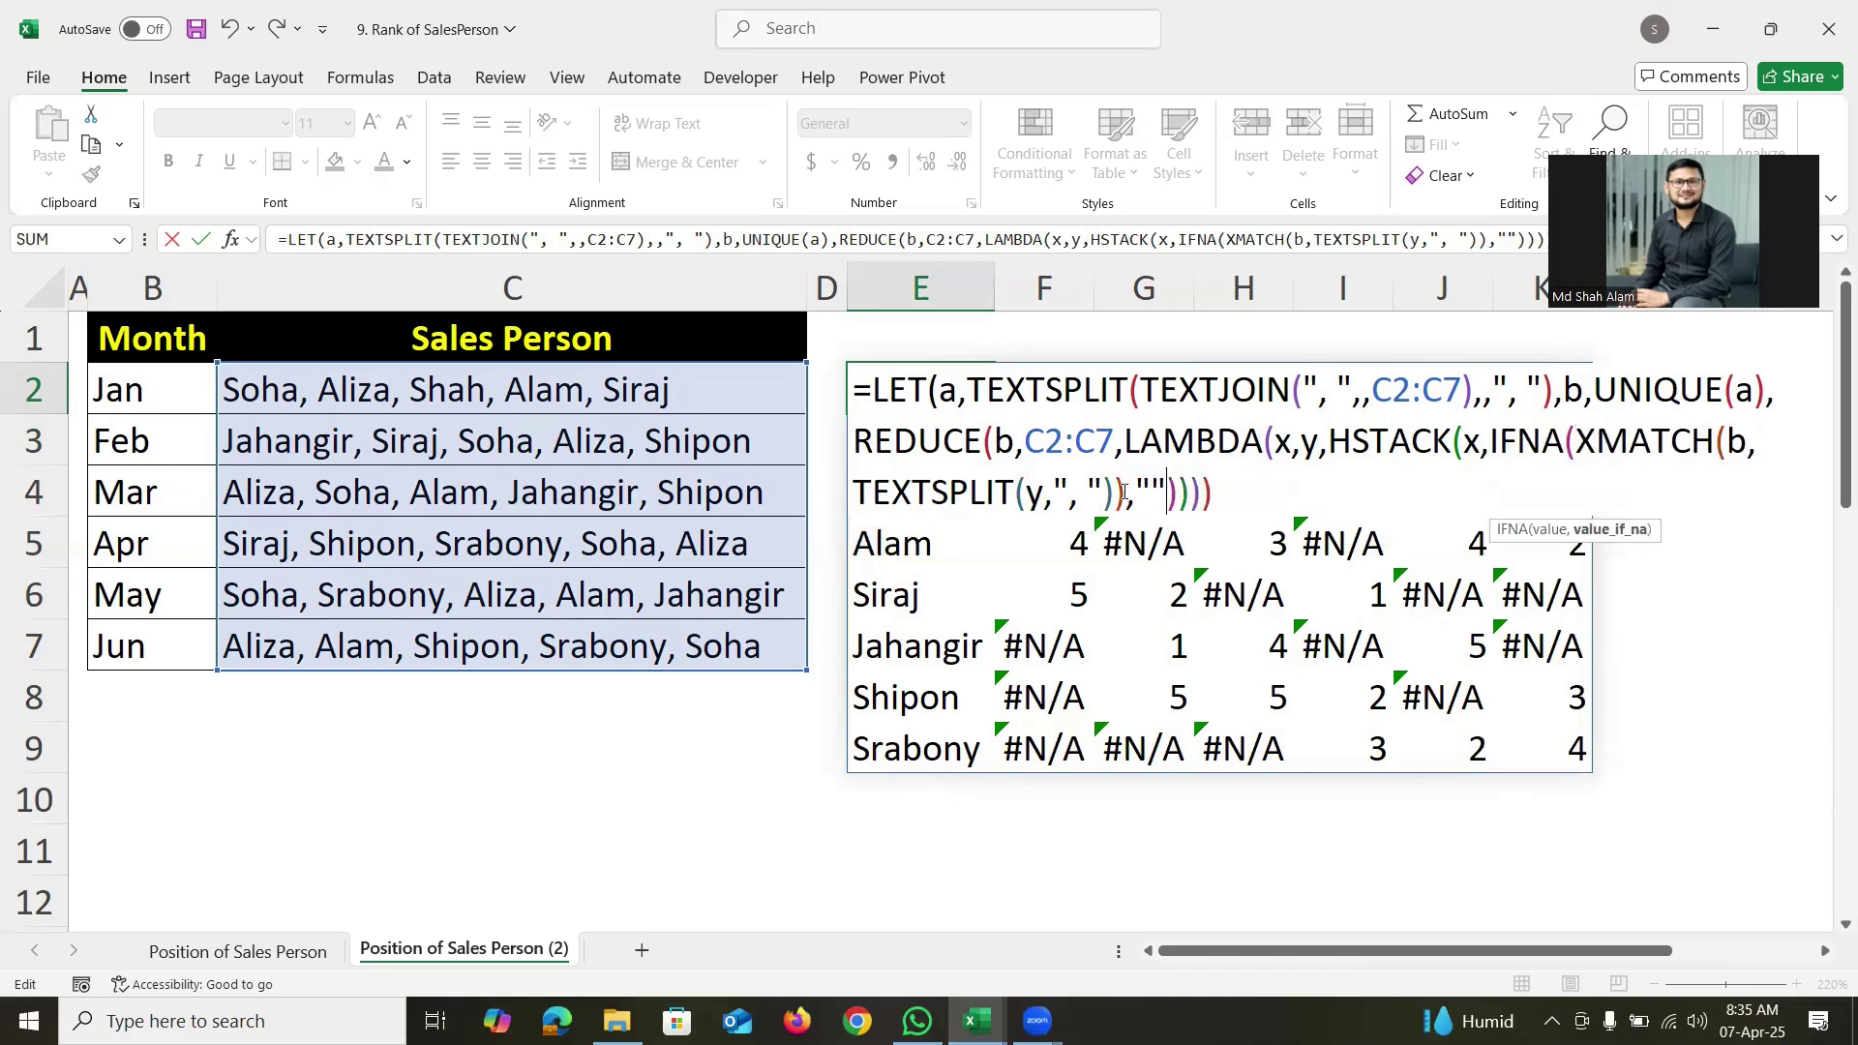
pyautogui.press('Return')
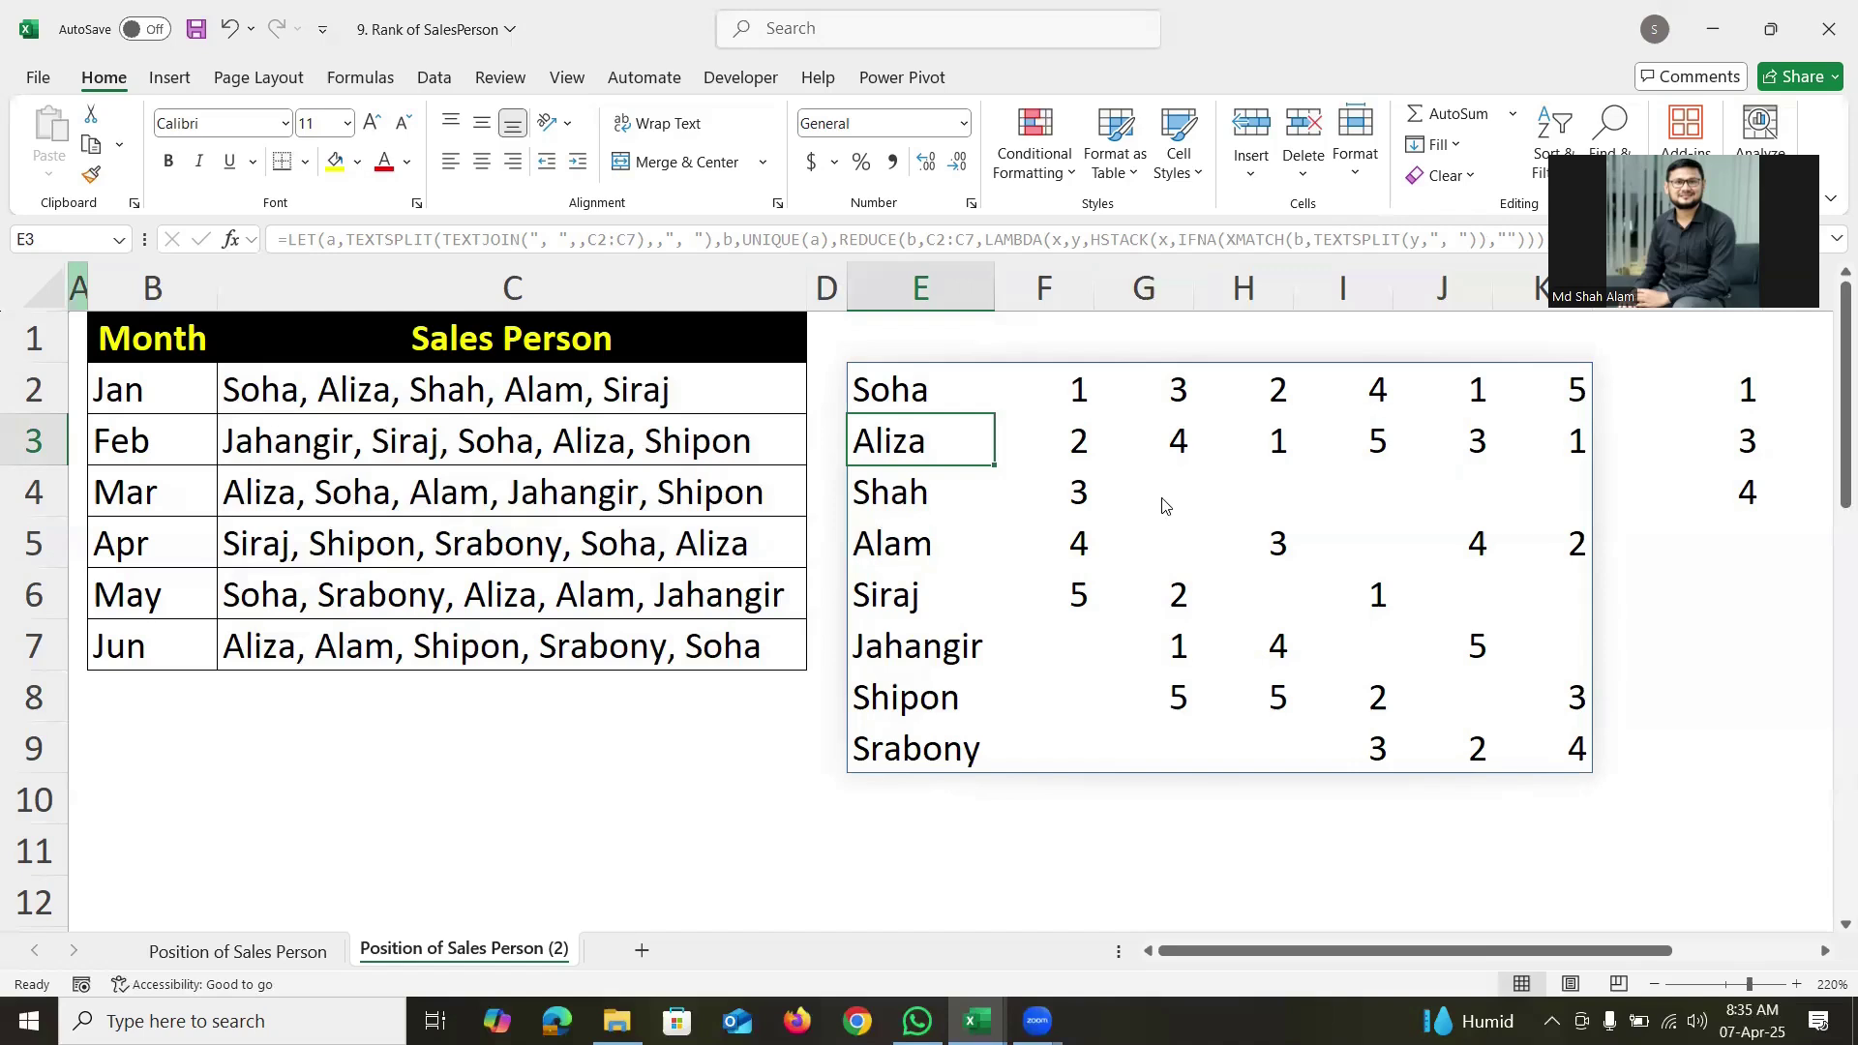
pyautogui.hotkey('ctrl', '2')
pyautogui.moveTo(1142, 488); pyautogui.dragTo(1180, 473)
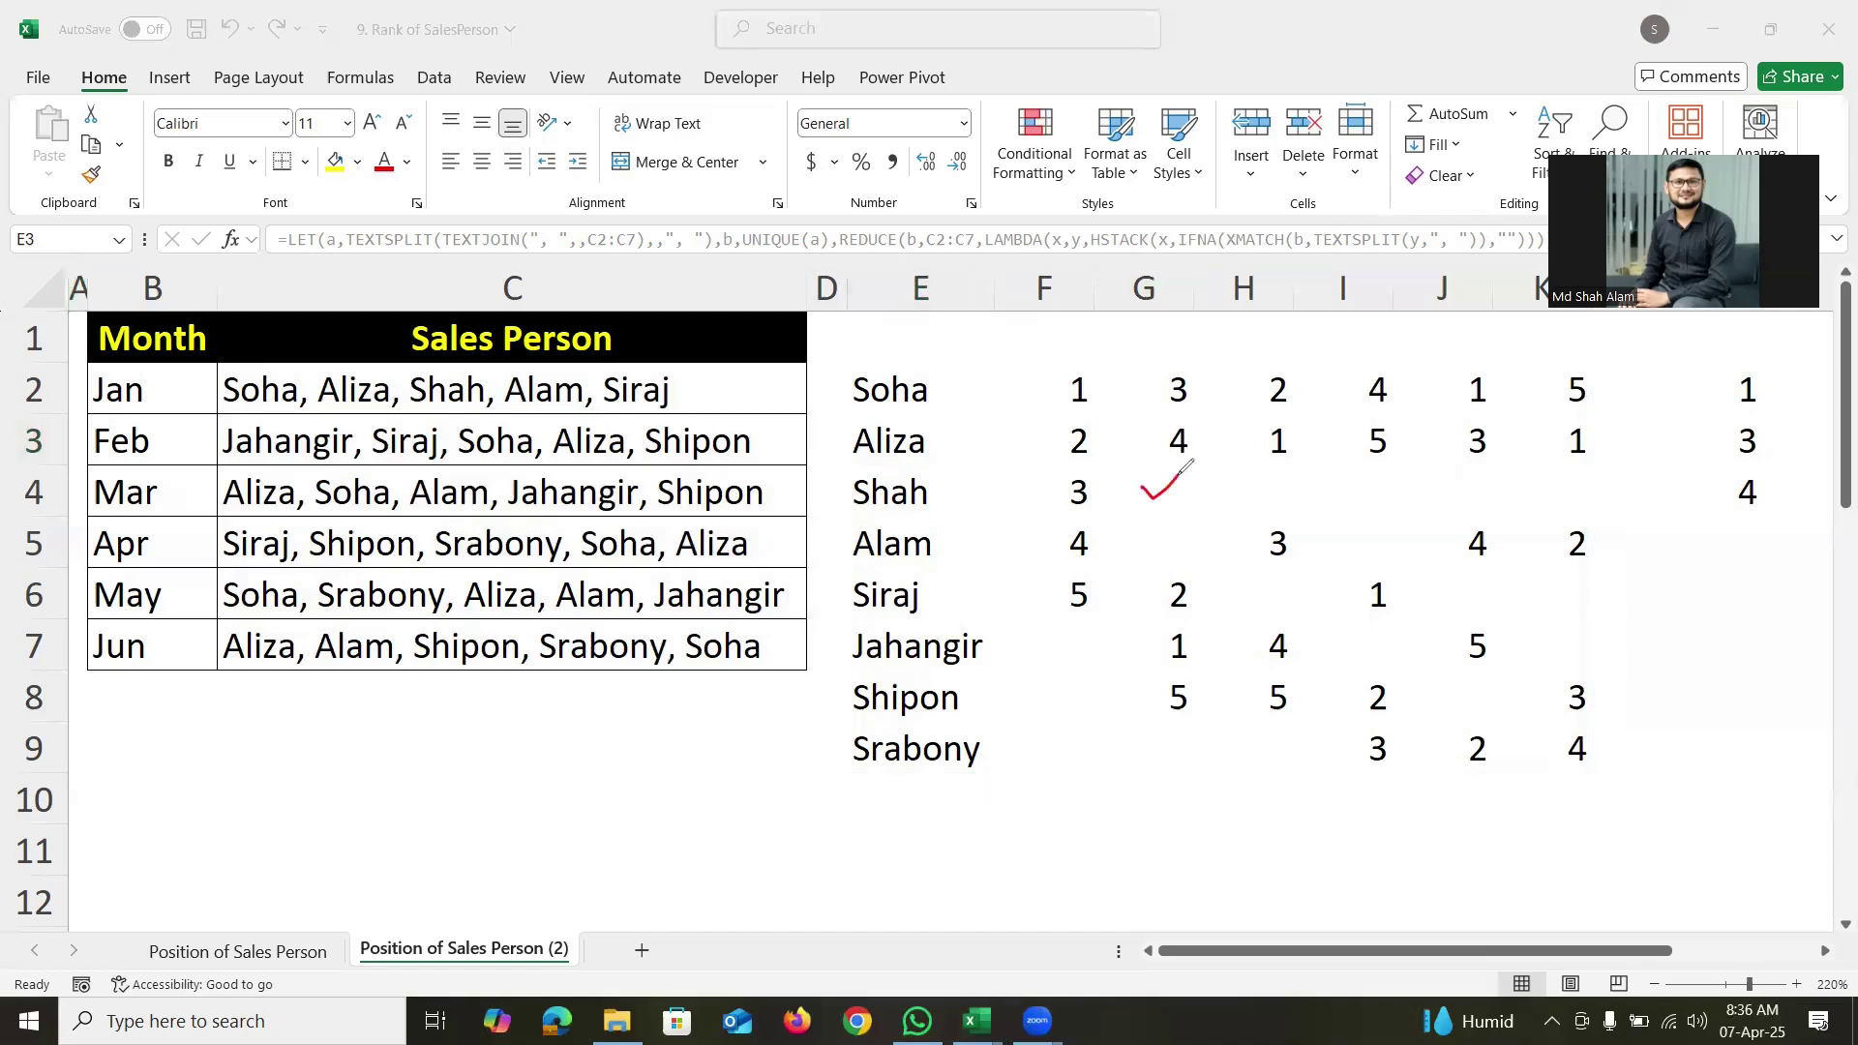